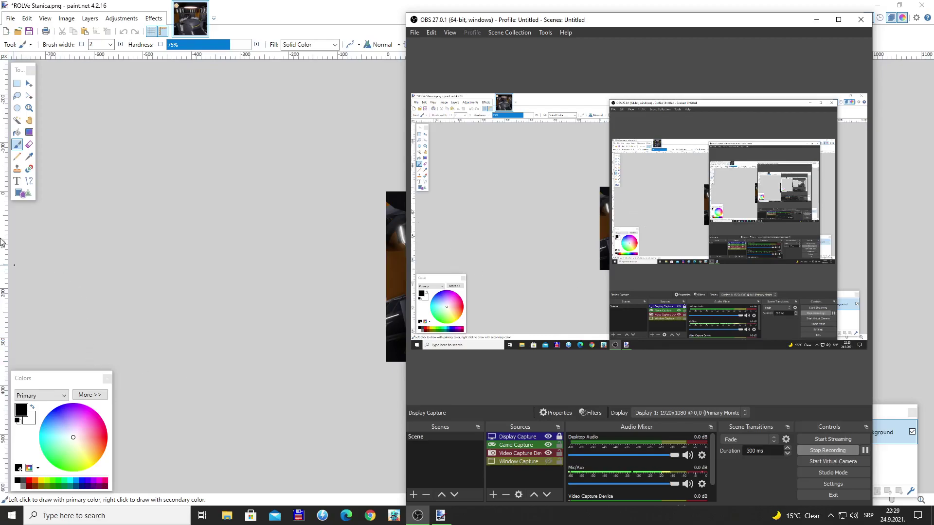
Bring the paint.net window showing ROLVe Stanica.png in front of OBS Studio.
left_click(111, 234)
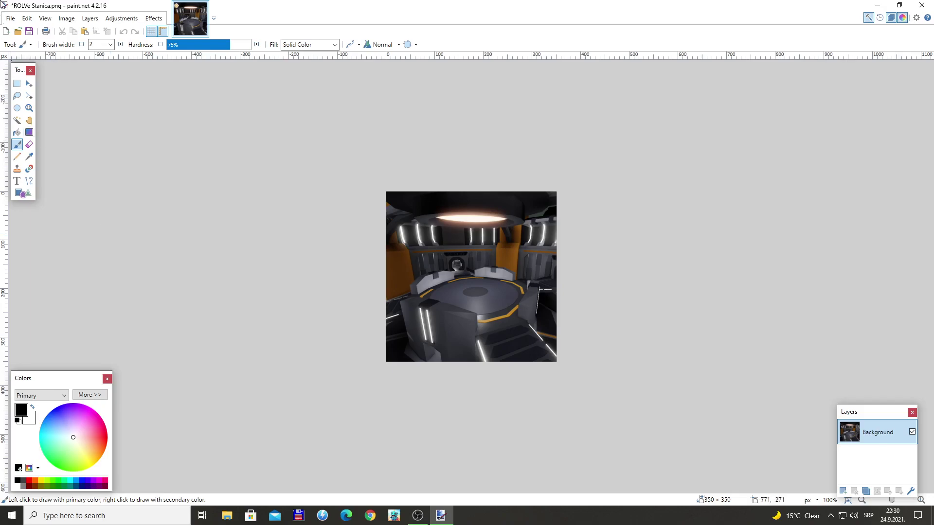
With the Text tool, make white the primary colour and add an empty Layer 2.
left_click(17, 182)
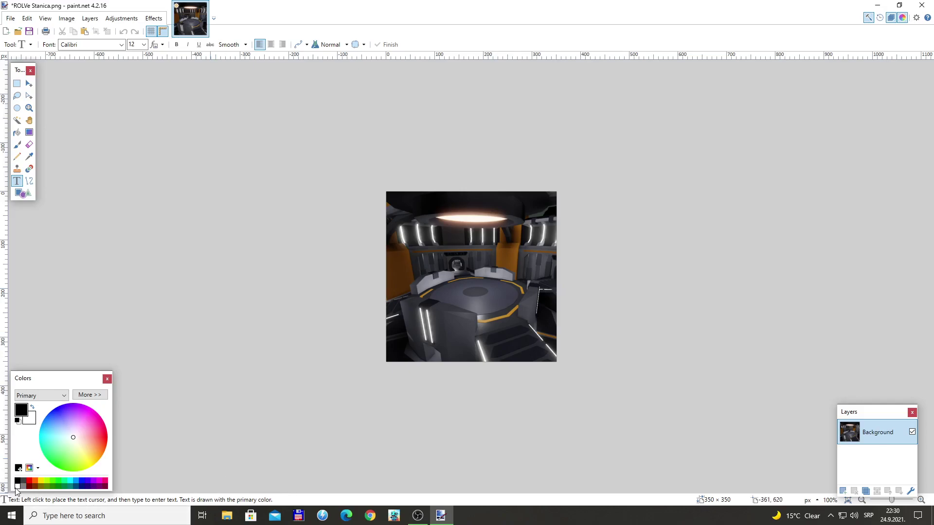
left_click(15, 487)
left_click(181, 371)
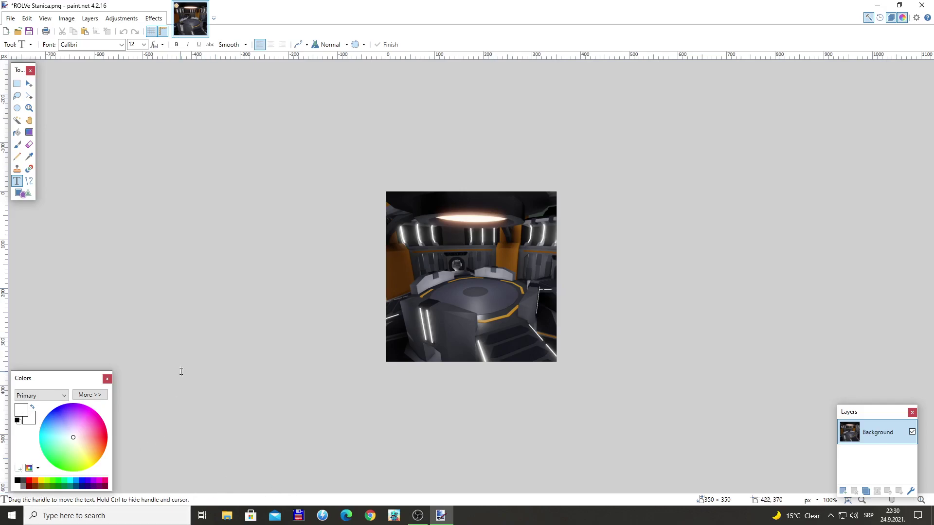
key("ctrl+shift+n")
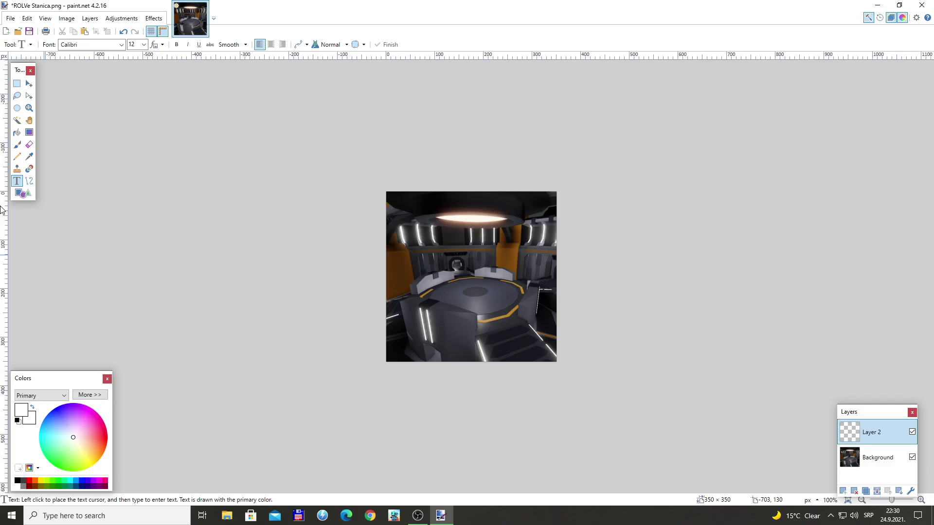
Write 'YOU PLACED 3RD. YOU EARN BRONZE.' in Cancun at the image's top-left, fixing the typo.
left_click(121, 44)
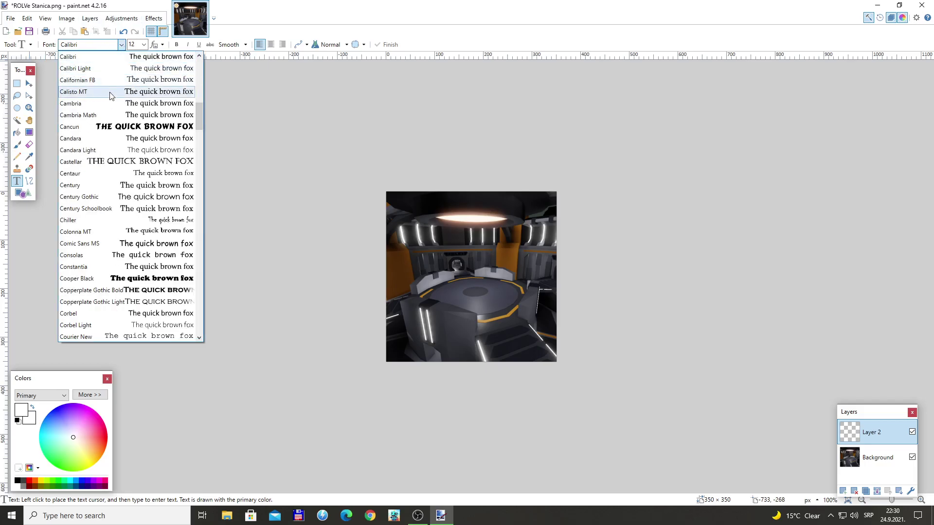
left_click(99, 126)
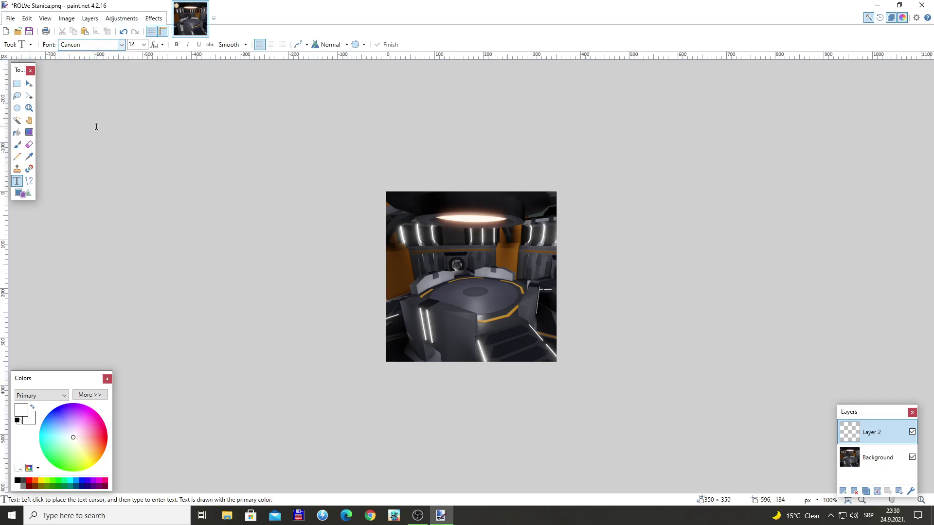
left_click(391, 209)
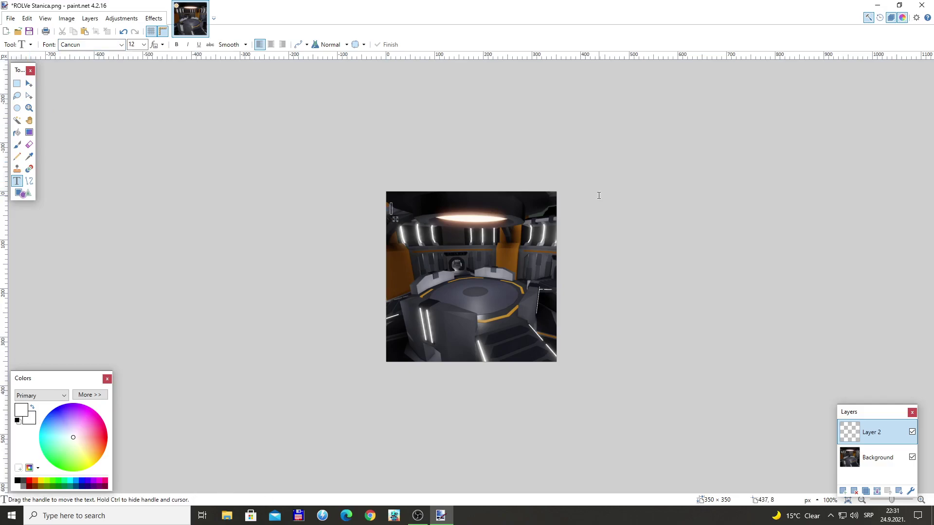
type("YOU PLACED 3RD")
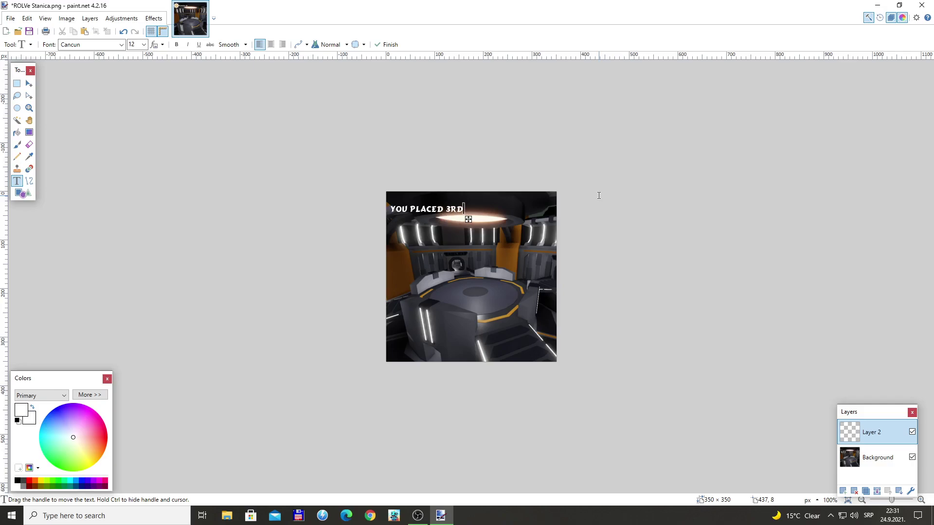
type(". YOU EARN BRONTZ")
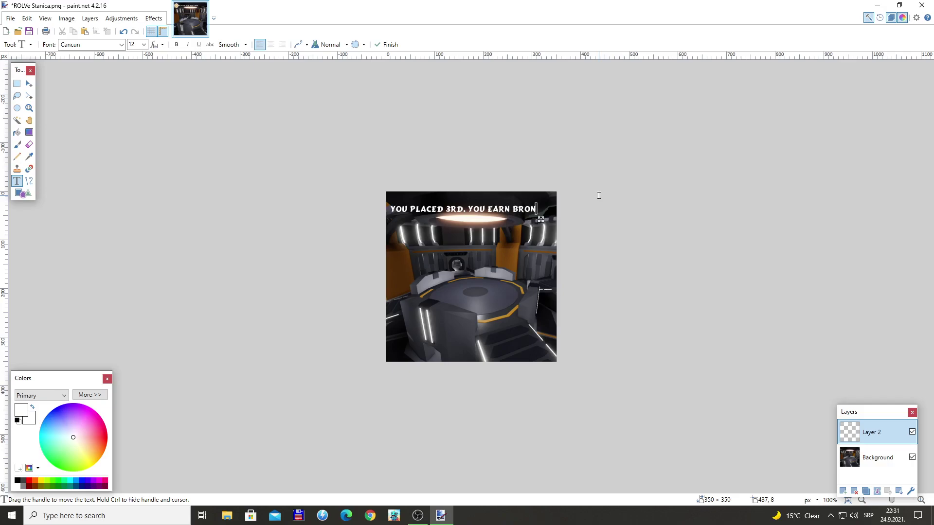
key("BackSpace")
key("BackSpace")
type("ZE.")
Try font sizes 14 and 13, then settle the text at size 12.
left_click(144, 45)
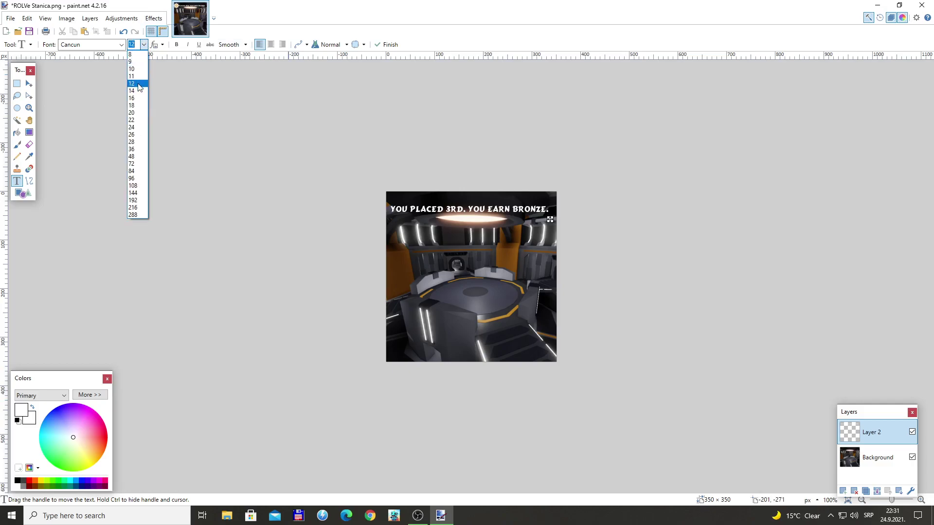
left_click(138, 91)
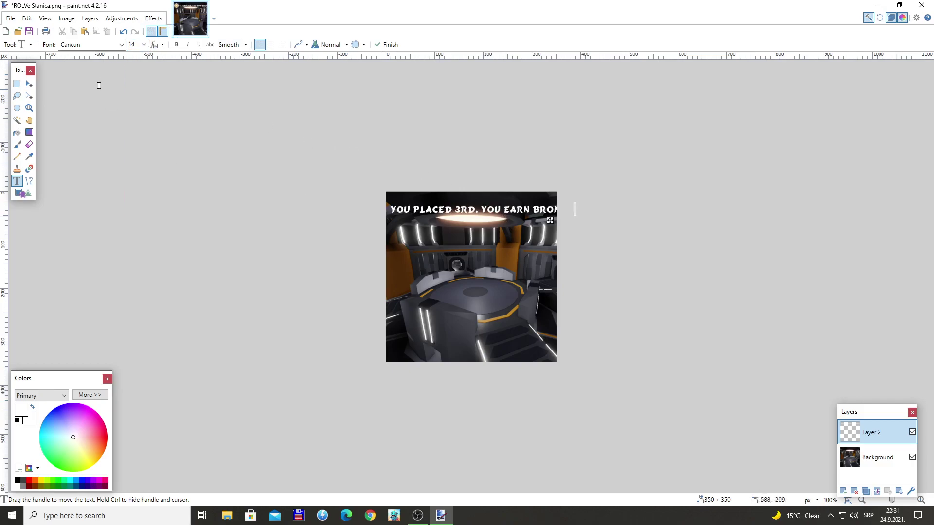
double_click(131, 44)
type("13")
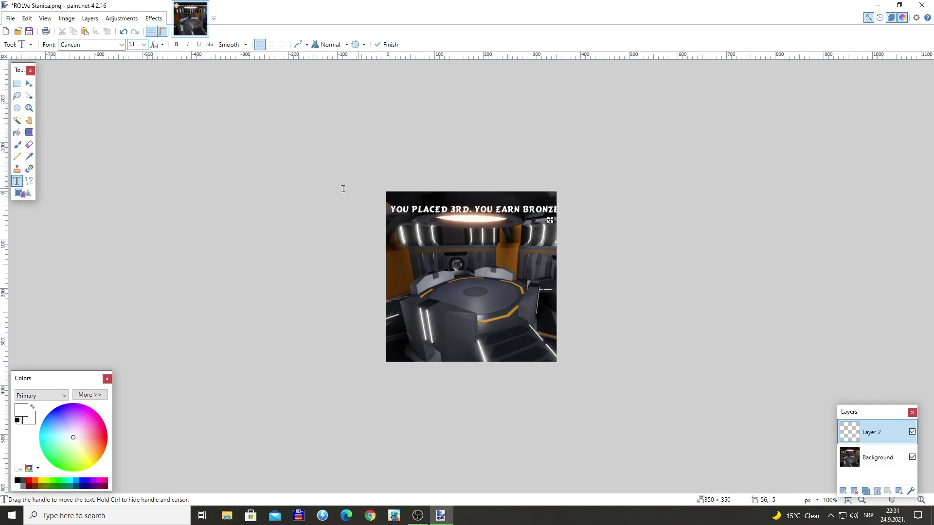
left_click(144, 45)
left_click(144, 84)
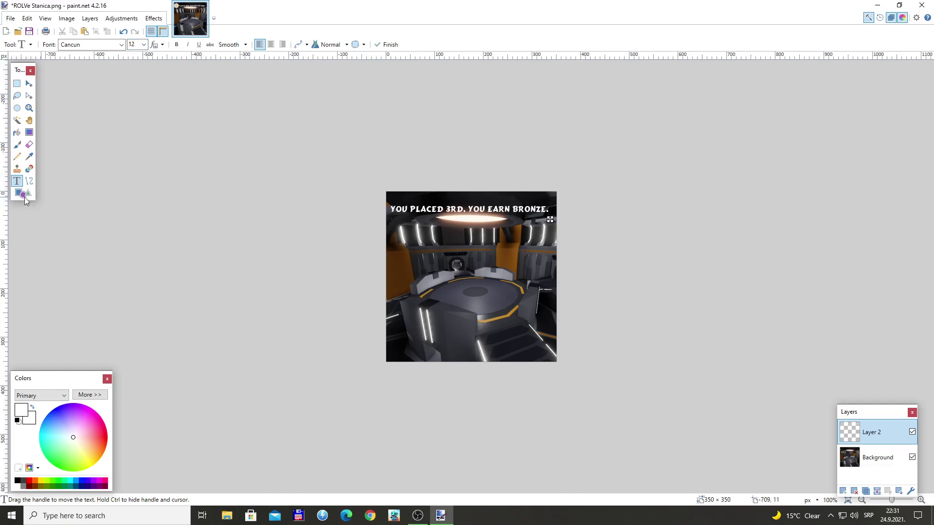
key("Return")
Add Layer 3 and mix a bronze-brown primary colour, hex 7F614D, from an orange swatch.
left_click(844, 492)
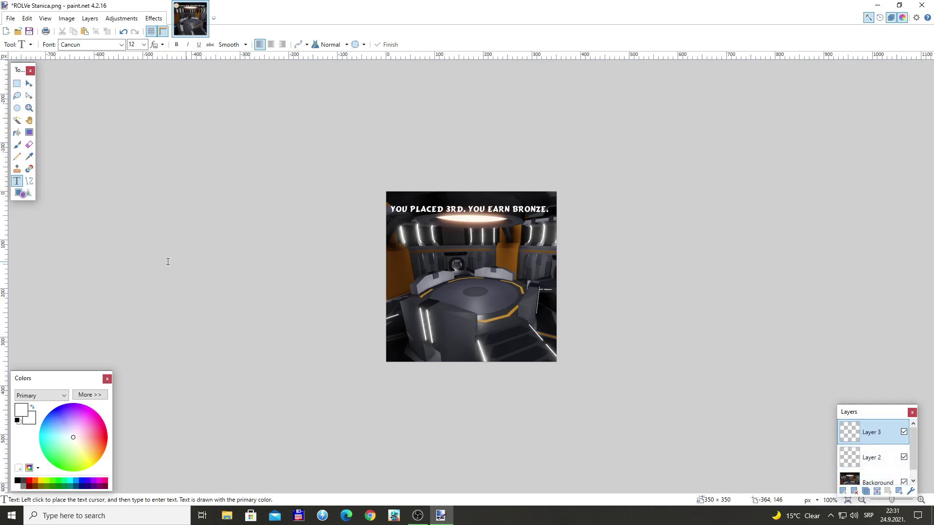
left_click(90, 394)
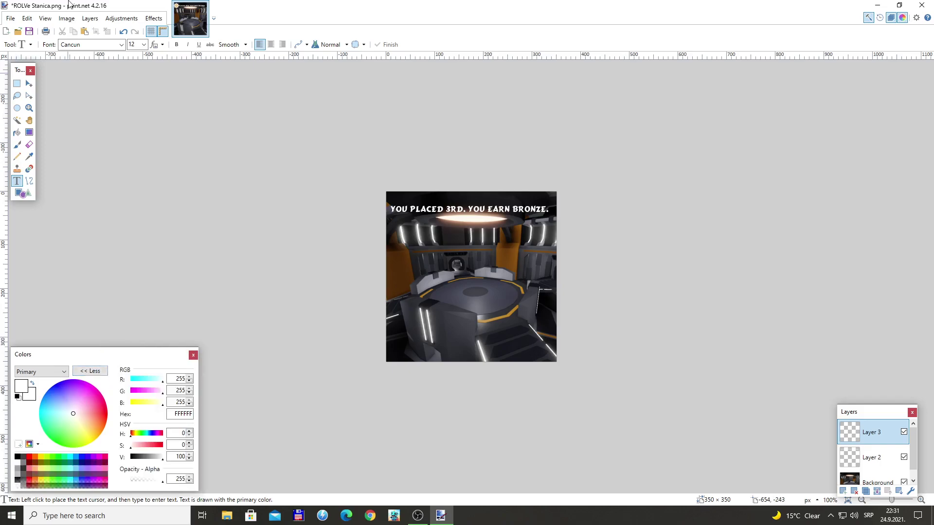
left_click(35, 457)
mouse_move(152, 459)
left_mouse_down()
mouse_move(150, 446)
mouse_move(149, 460)
mouse_move(144, 450)
left_mouse_up()
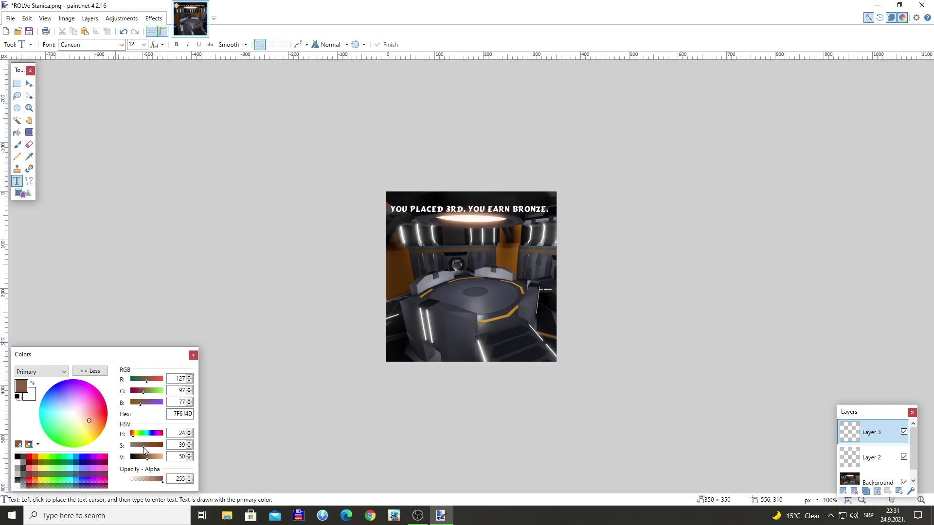
Draw a solid-filled bronze ellipse, about 93 × 93 px, just below the image centre.
left_click(18, 192)
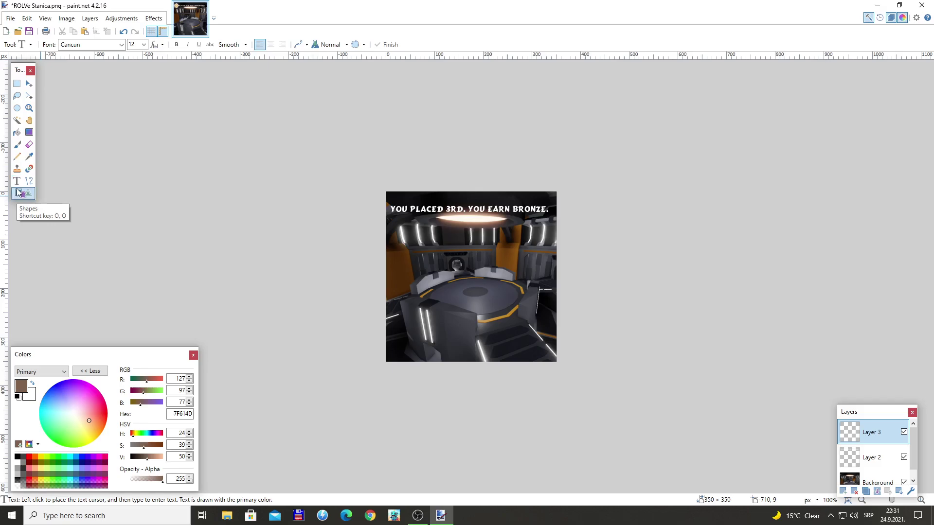
left_click(81, 45)
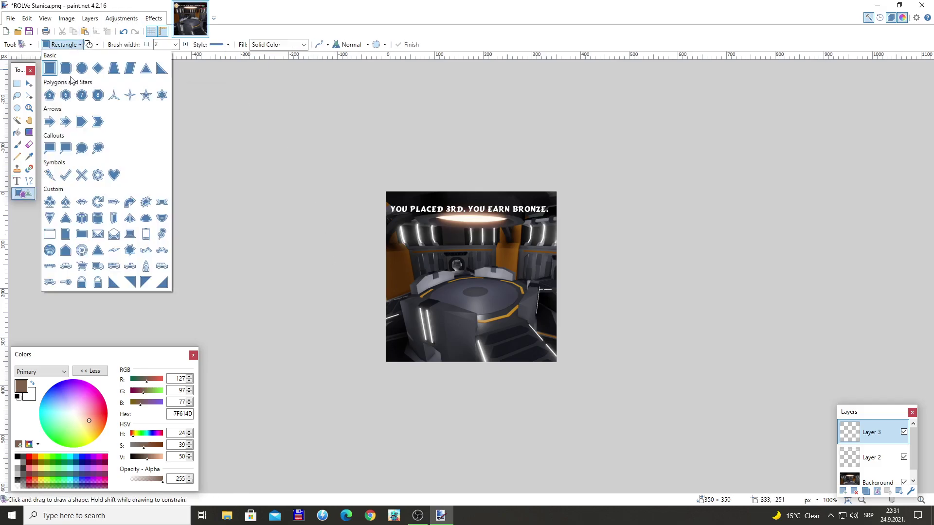
left_click(81, 69)
left_click_drag(441, 261, 488, 311)
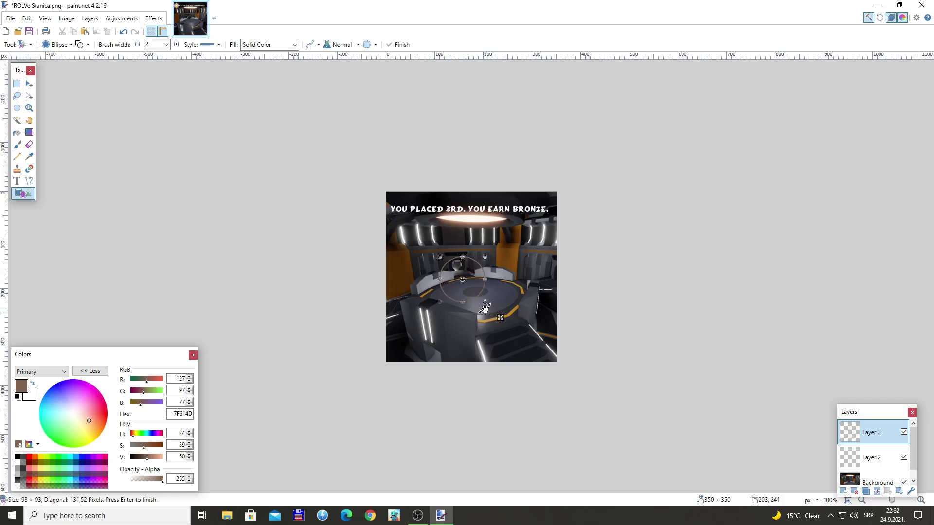
left_click(79, 45)
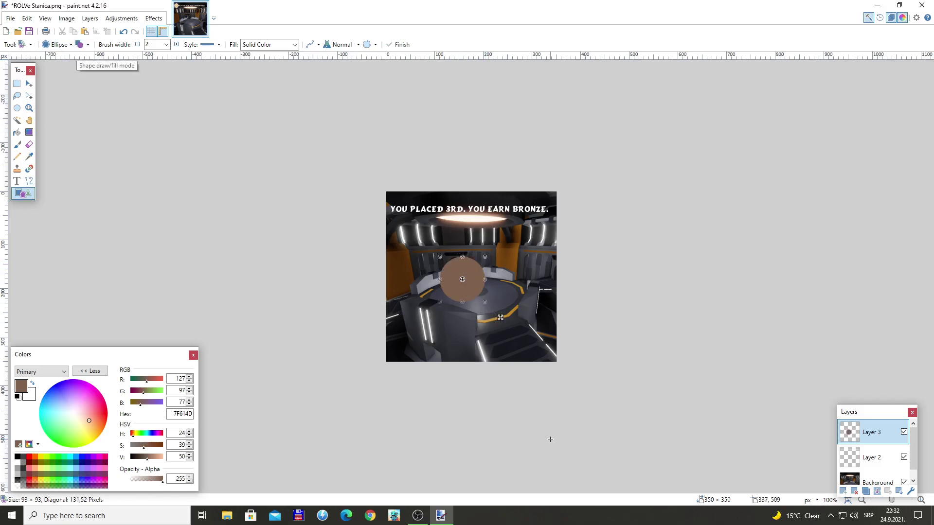
left_click_drag(499, 317, 506, 333)
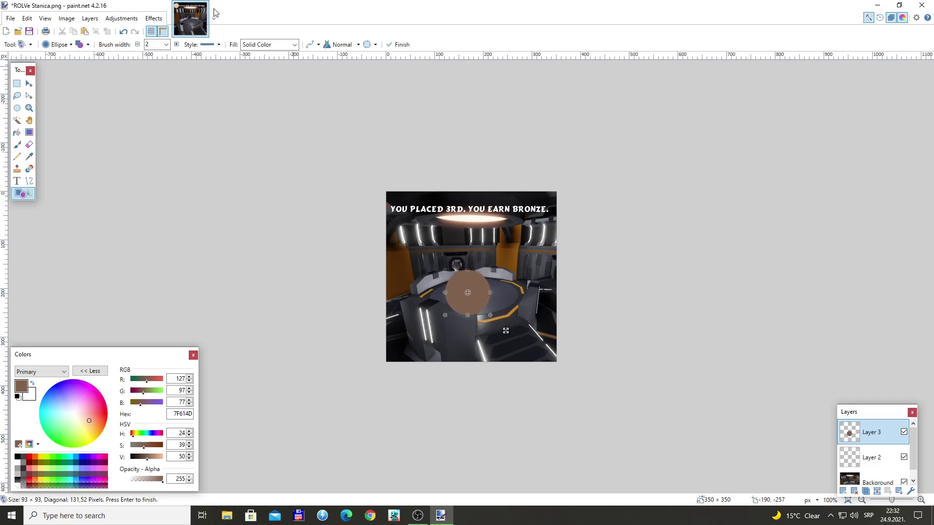
Try Add Noise with lower saturation and intensity, then cancel it.
left_click(149, 19)
mouse_move(198, 100)
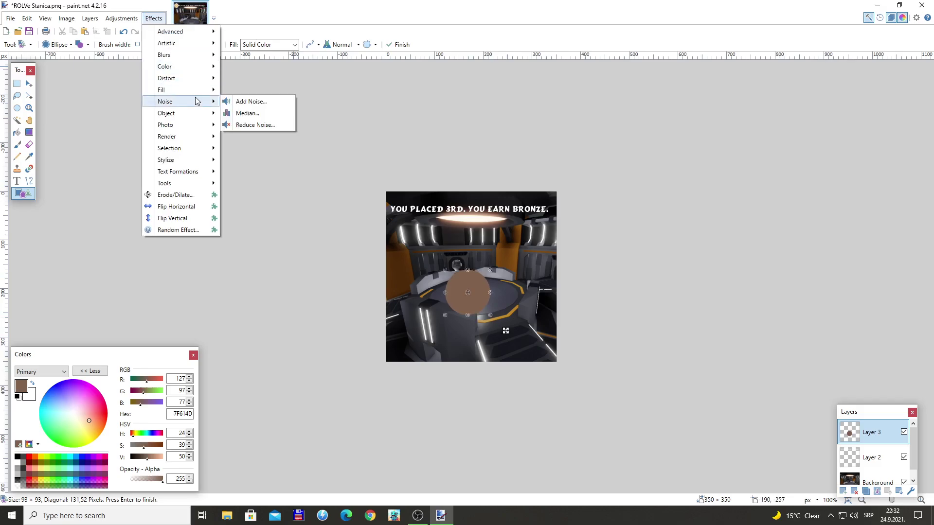
left_click(238, 102)
left_click_drag(448, 203, 568, 190)
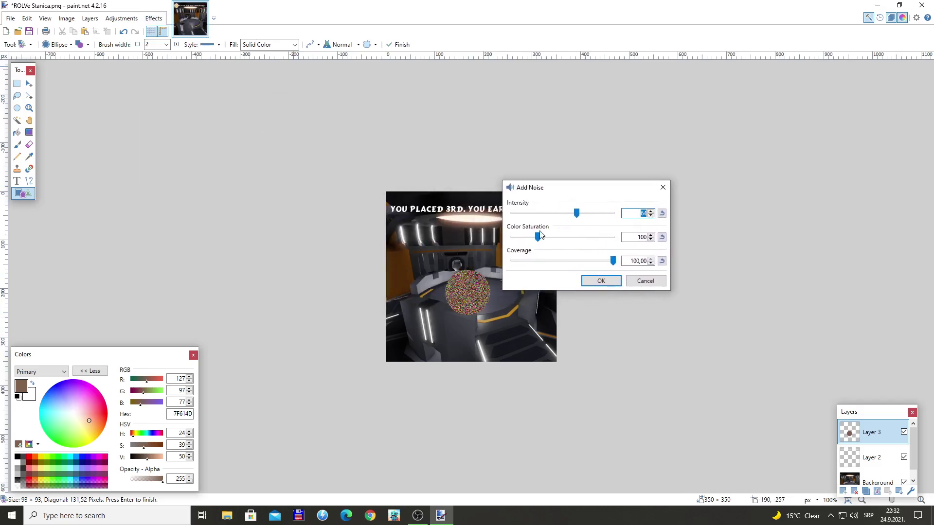
left_click_drag(538, 236, 512, 239)
left_click_drag(576, 214, 550, 218)
left_click(650, 282)
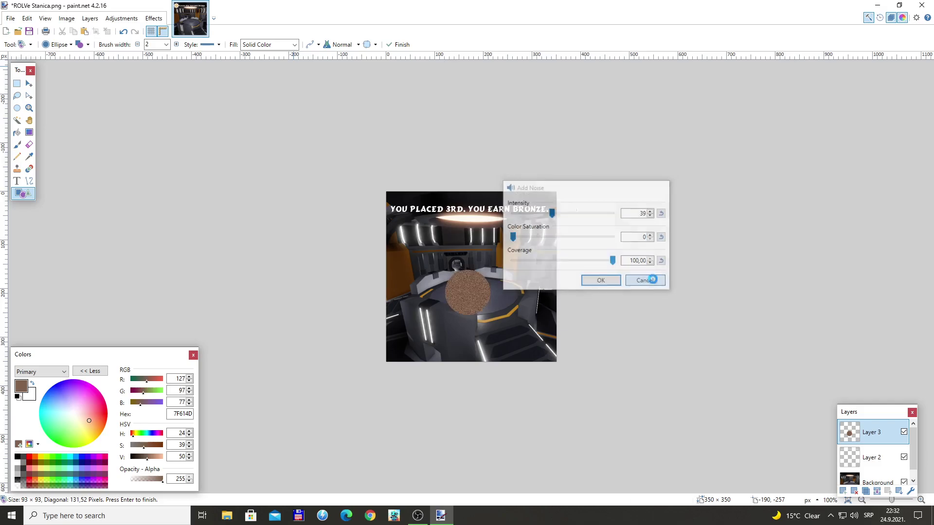
Magic Wand the bronze circle and apply Bevel Object to give it a raised edge.
left_click(17, 120)
left_click(475, 293)
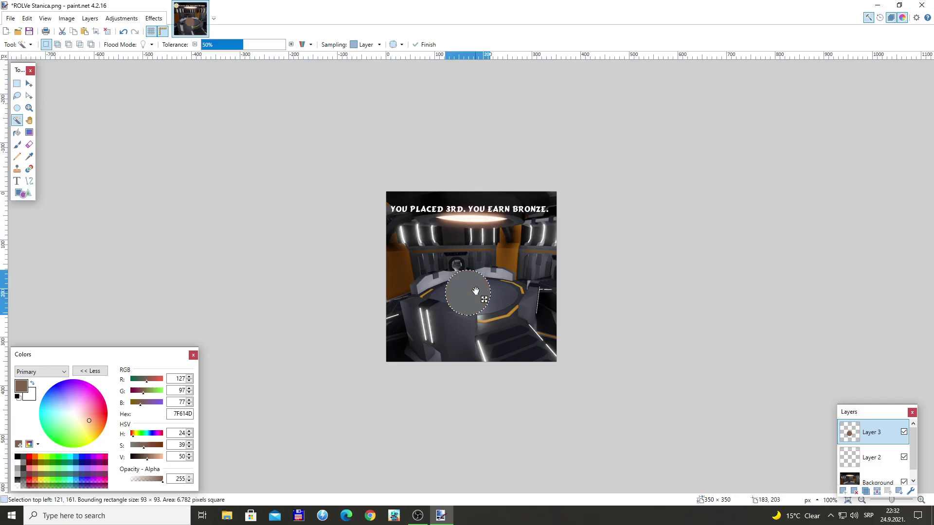
left_click(158, 19)
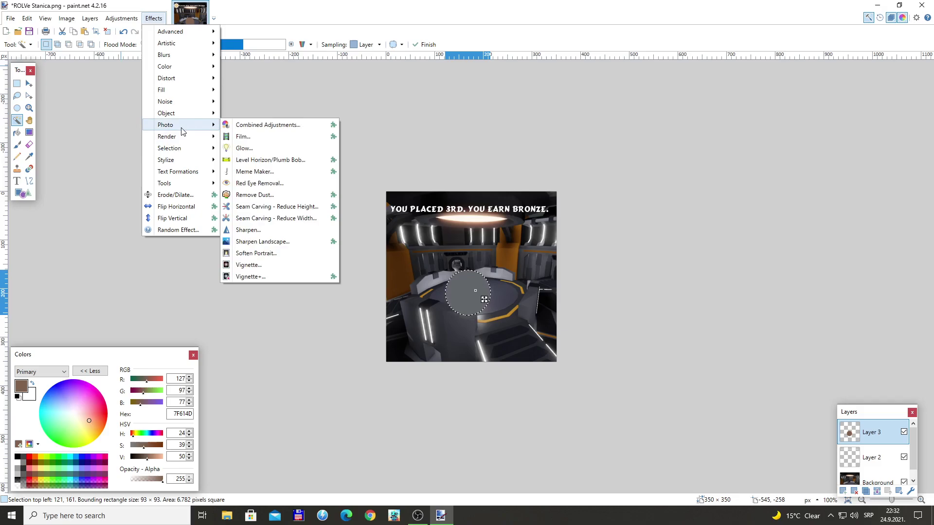
mouse_move(185, 119)
left_click(254, 121)
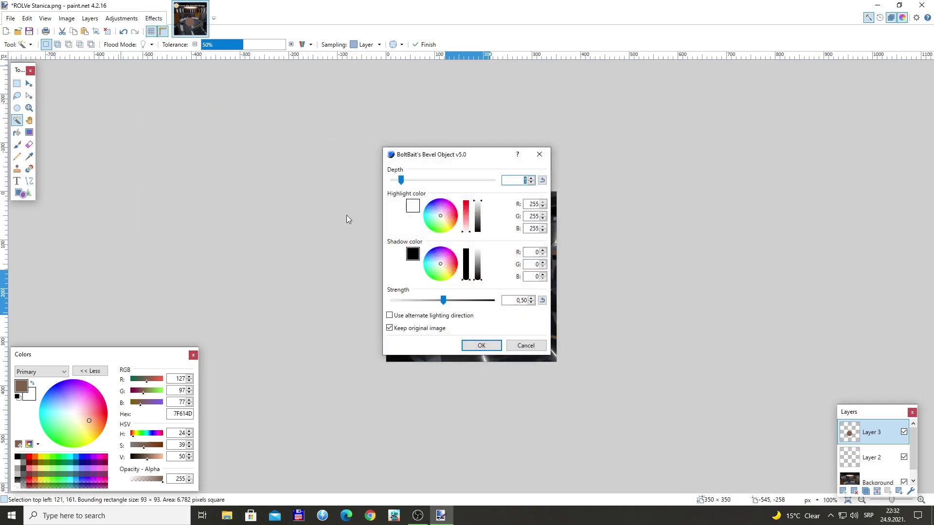
left_click_drag(461, 159, 721, 114)
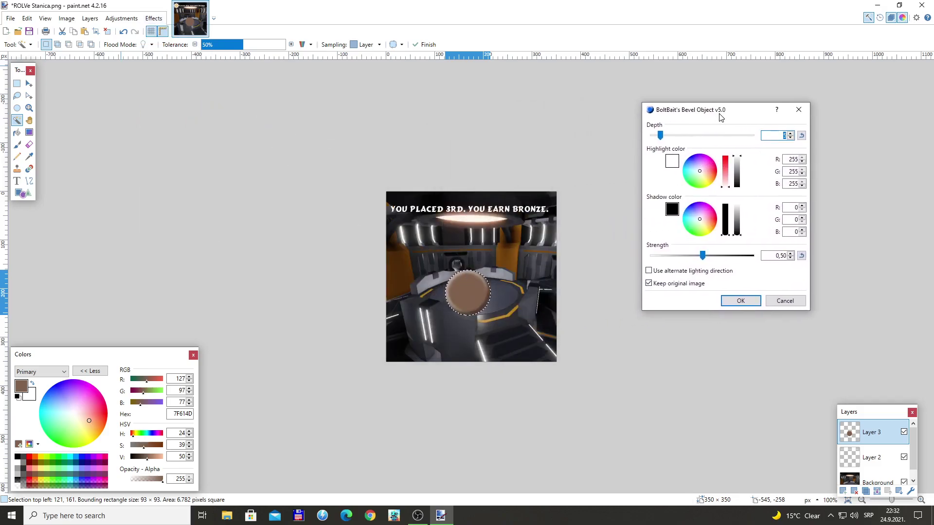
left_click(740, 301)
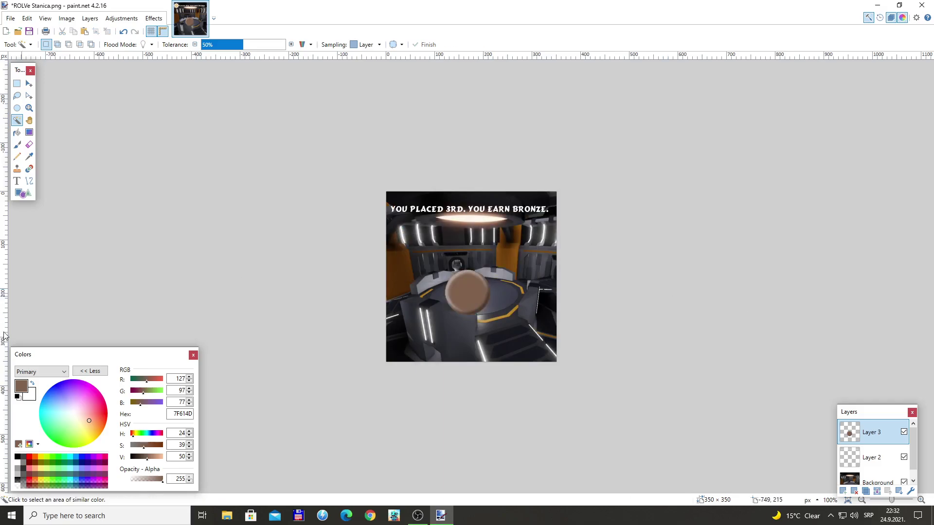
Add a new layer and rename Layer 3 to 'Medal Plate'.
left_click(870, 458)
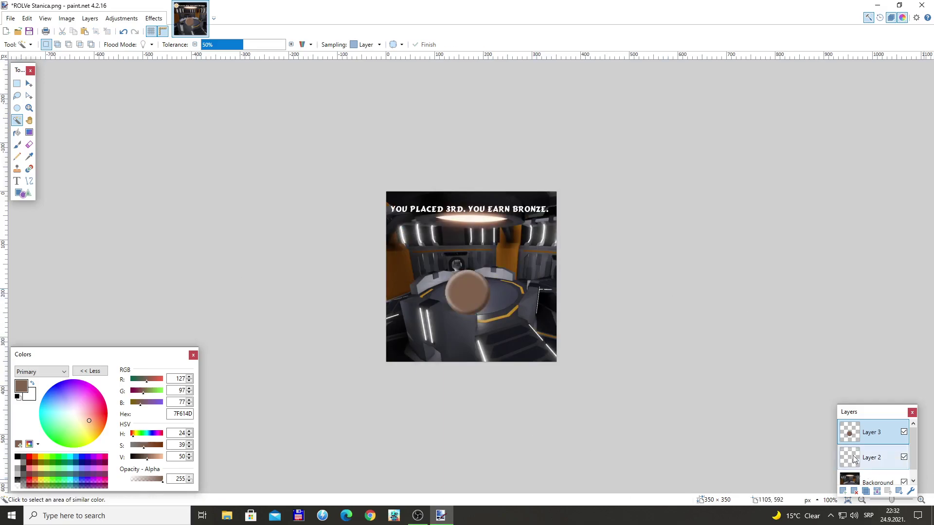
left_click(842, 491)
left_click(888, 491)
left_click(898, 491)
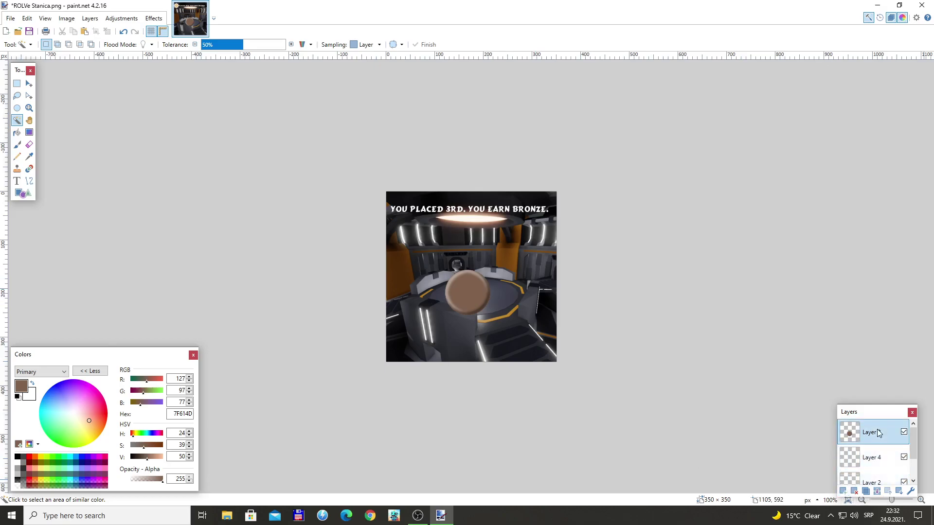
left_click(909, 491)
type("M")
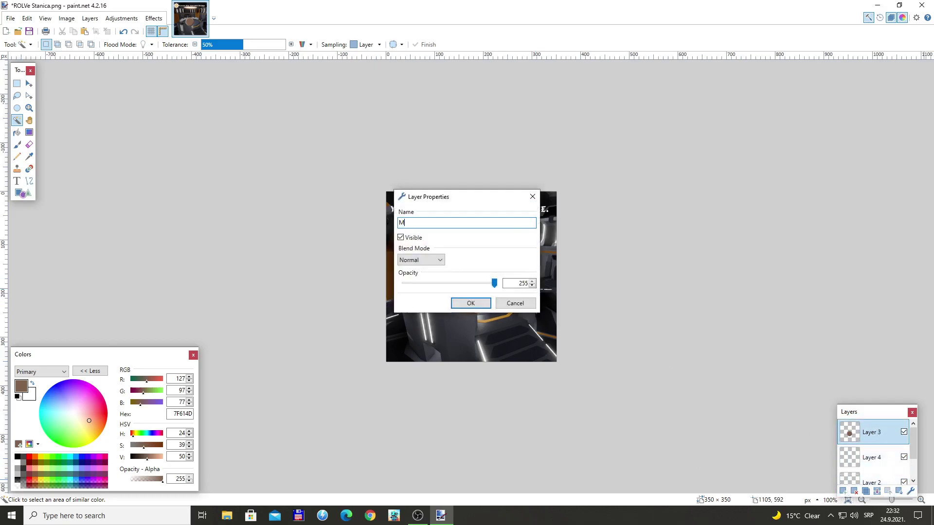
type("edal Plate")
key("Return")
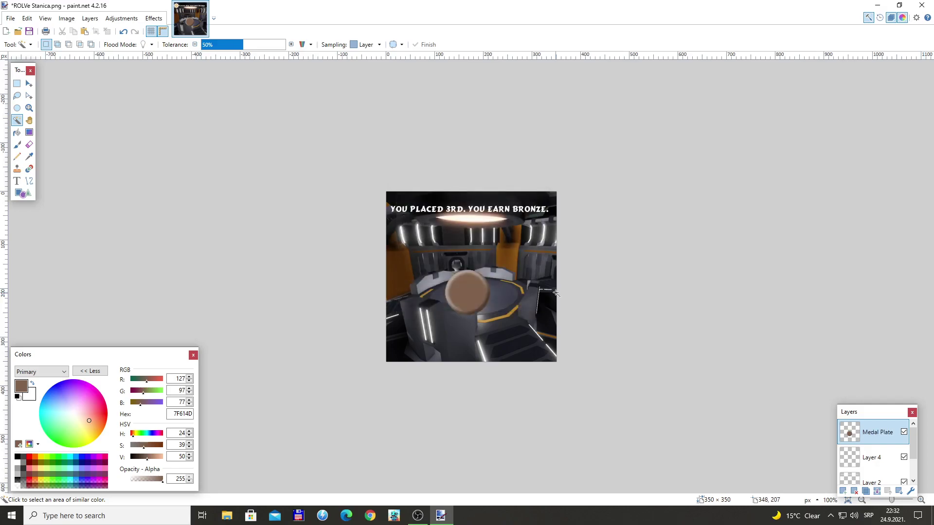
Rename Layer 4 to 'Neklace thingy'.
left_click(870, 457)
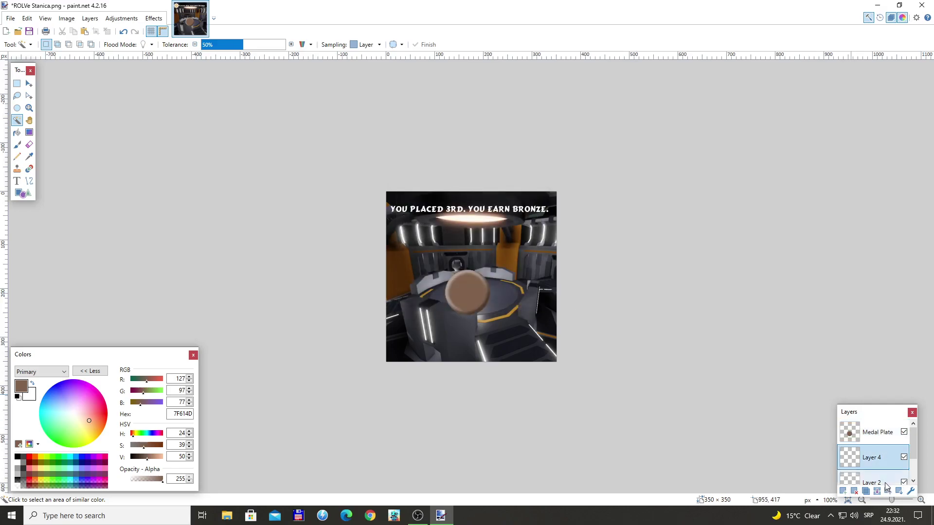
left_click(909, 492)
type("N")
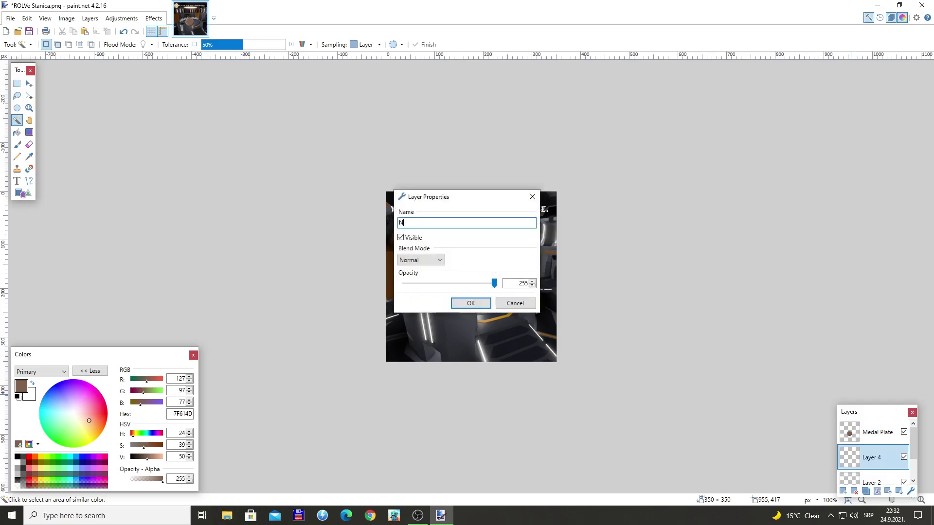
type("eklace thingy")
key("Return")
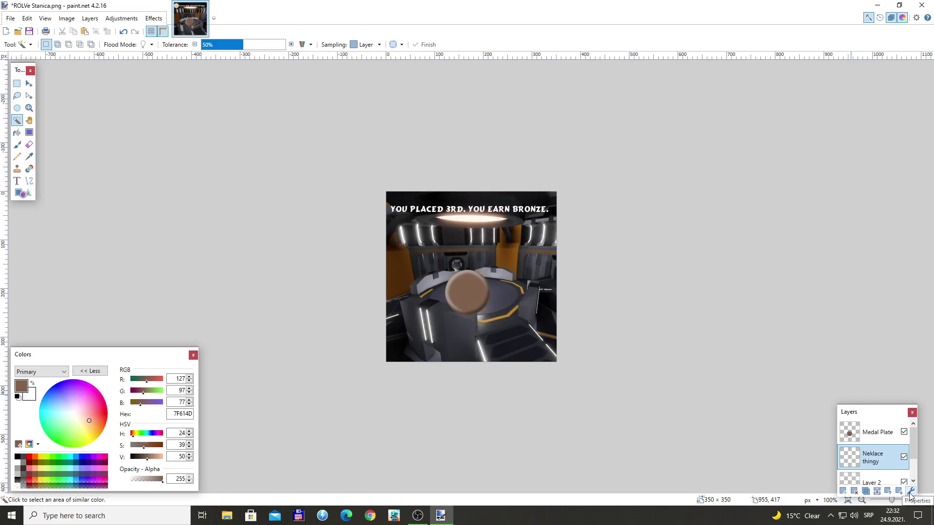
Rename Layer 2 to 'Text' and set the primary colour to red, FF0000.
left_click(875, 483)
left_click(910, 492)
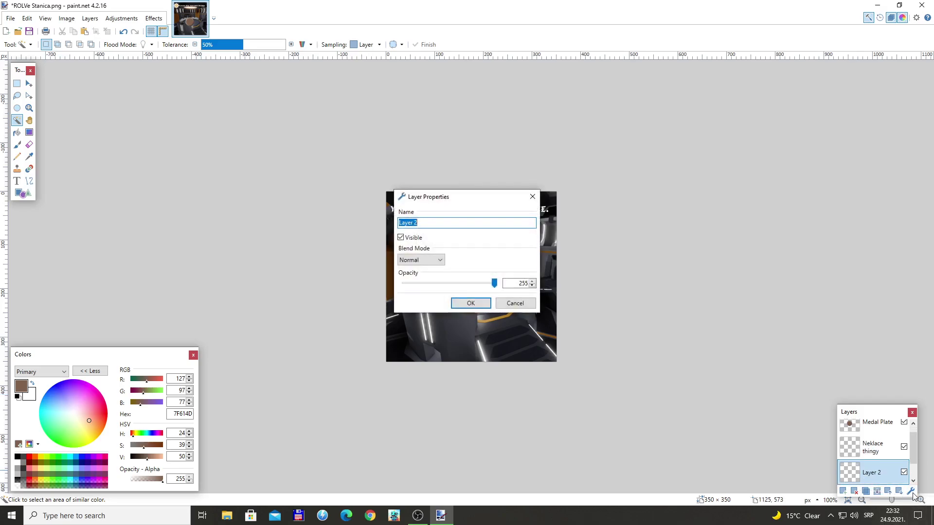
type("Tr")
left_click(471, 302)
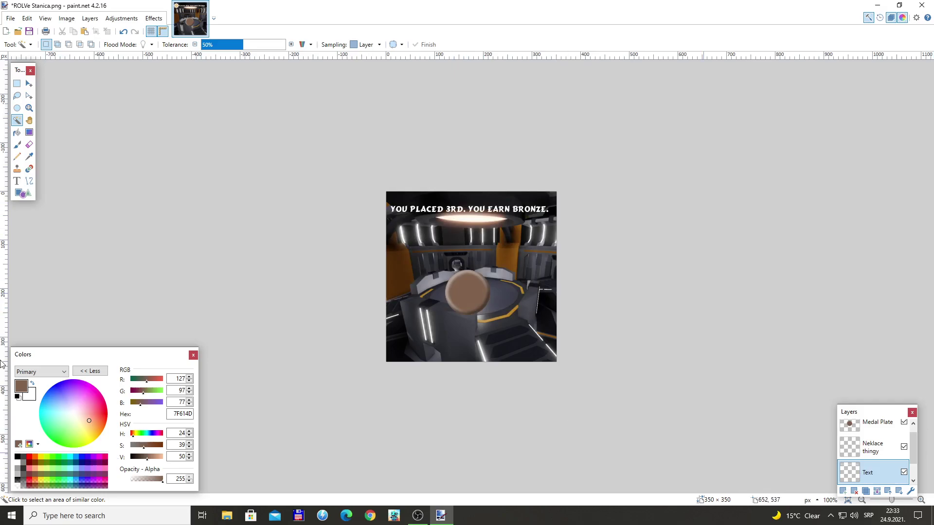
left_click(30, 458)
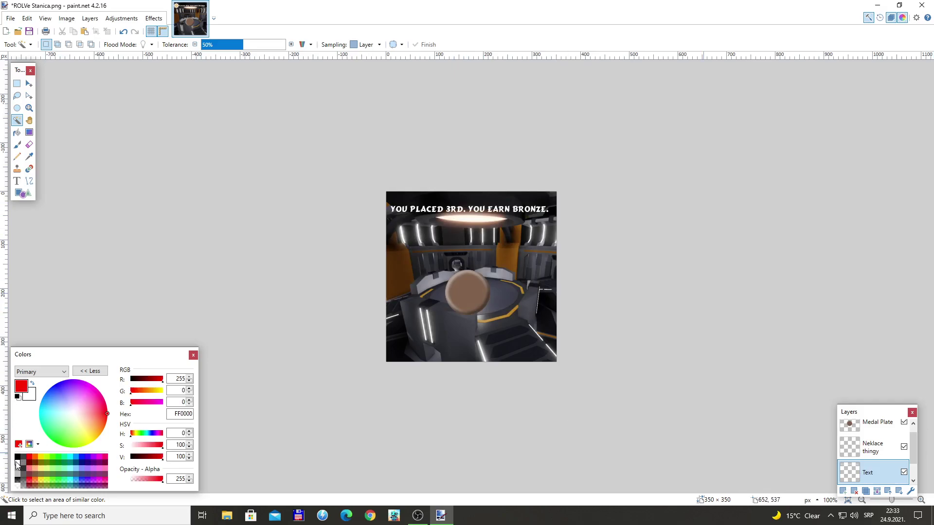
On Neklace thingy, draw a white 20-px strap curving up-right from the medal.
left_click(17, 465)
left_click(30, 181)
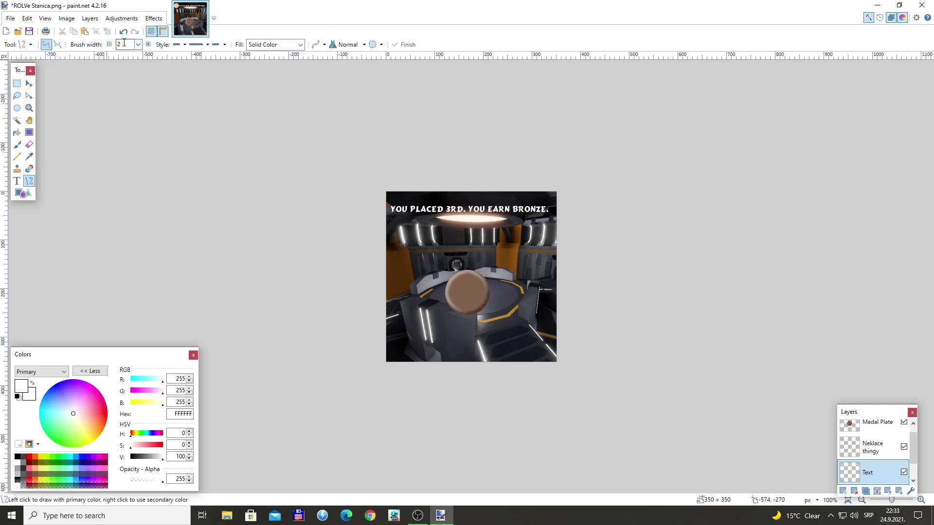
double_click(124, 43)
type("20")
left_click(875, 447)
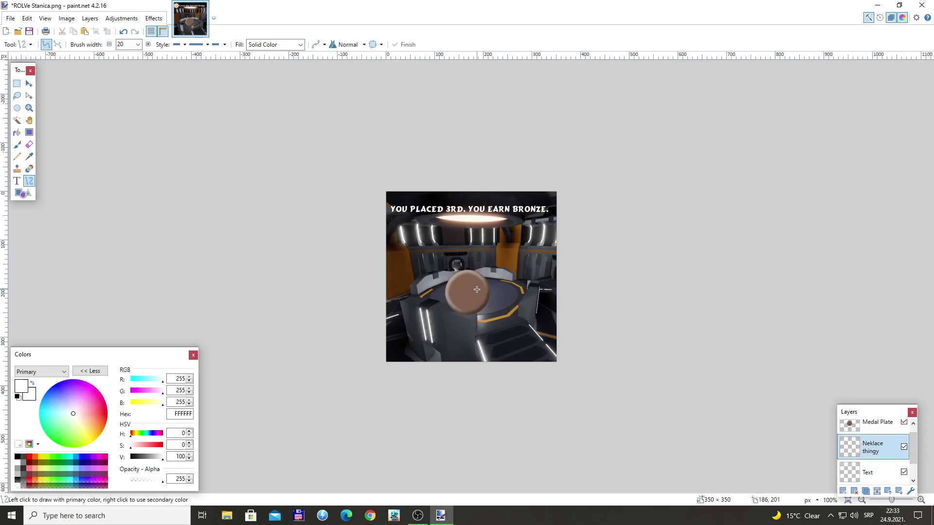
mouse_move(477, 290)
left_mouse_down()
mouse_move(517, 230)
mouse_move(490, 228)
mouse_move(510, 242)
left_mouse_up()
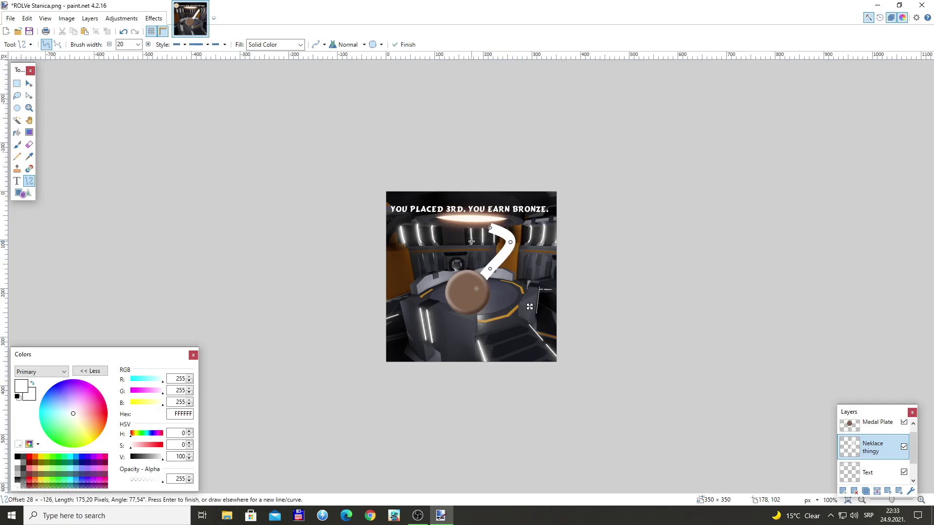
key("Return")
Add a mirrored copy of the strap on the left via Flip Horizontal, then join both tops with a line.
left_click(16, 120)
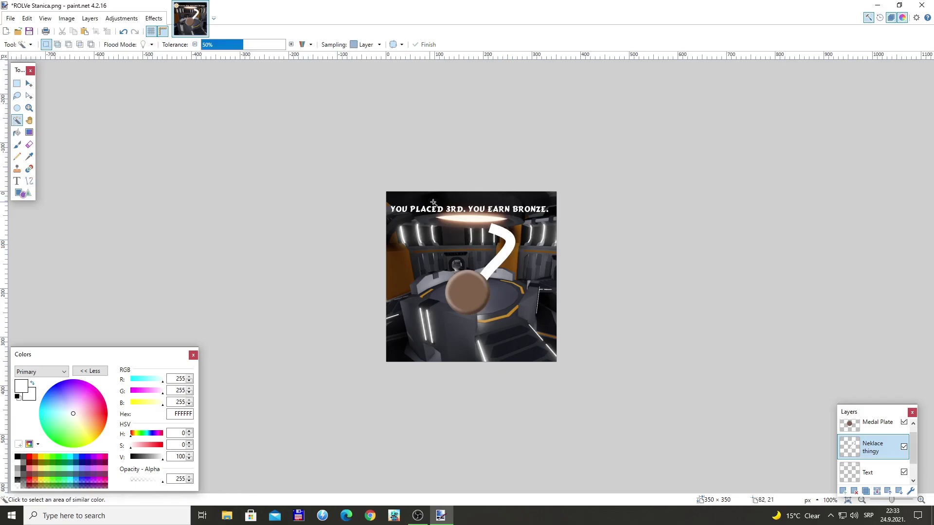
left_click(60, 18)
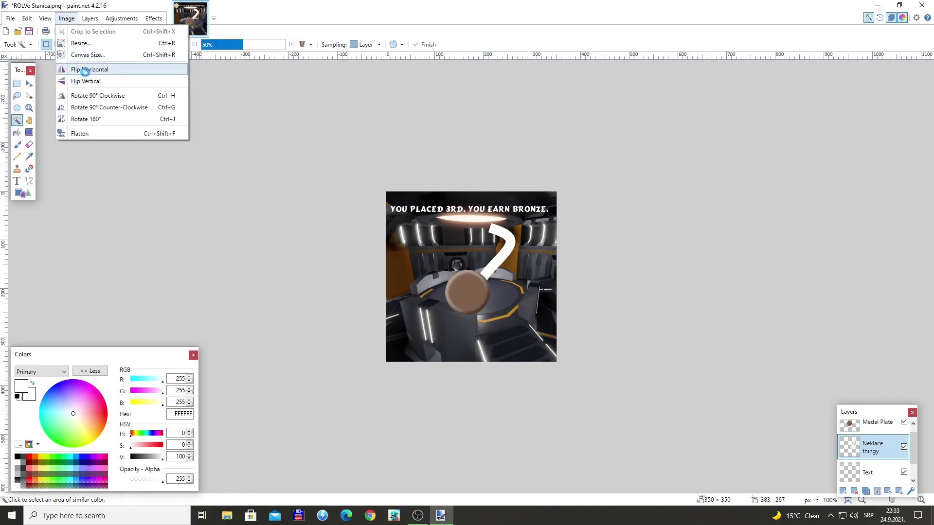
left_click(82, 69)
left_click(452, 266)
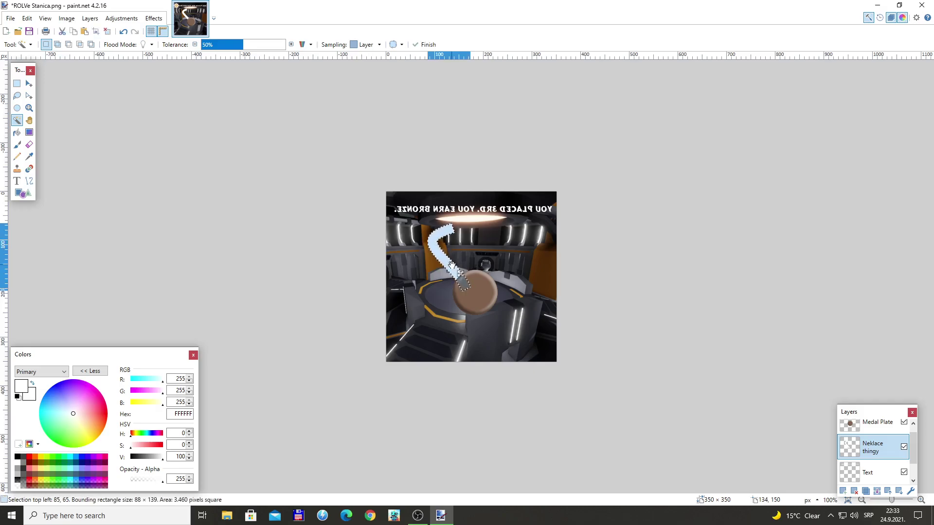
key("ctrl+z")
key("ctrl+z")
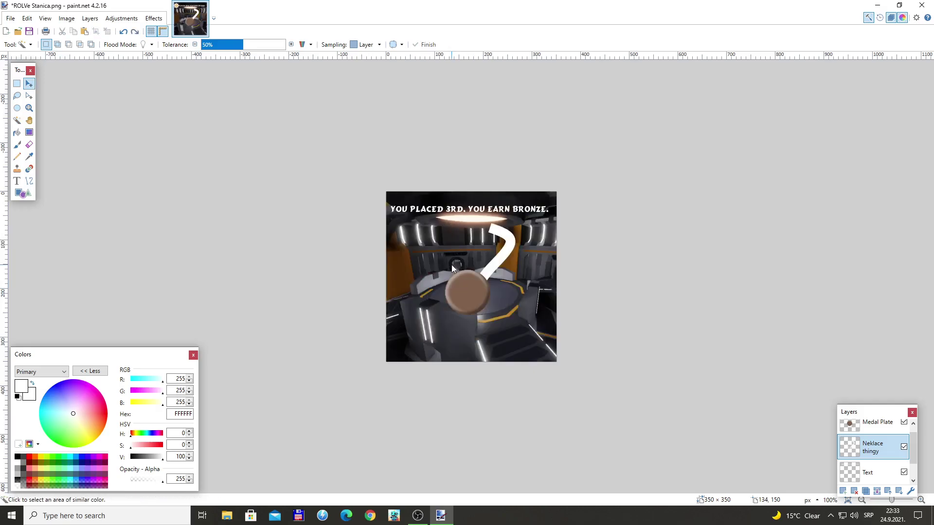
key("ctrl+v")
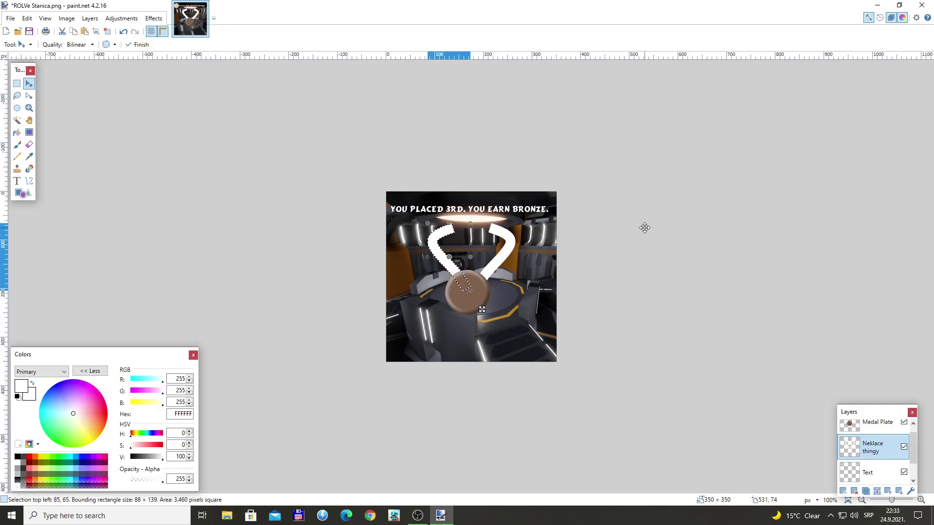
key("ctrl+d")
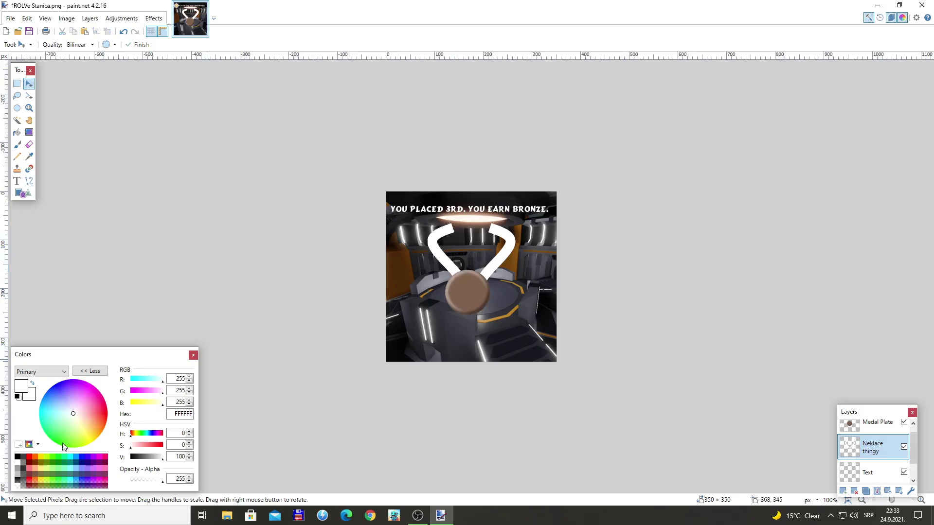
left_click(29, 181)
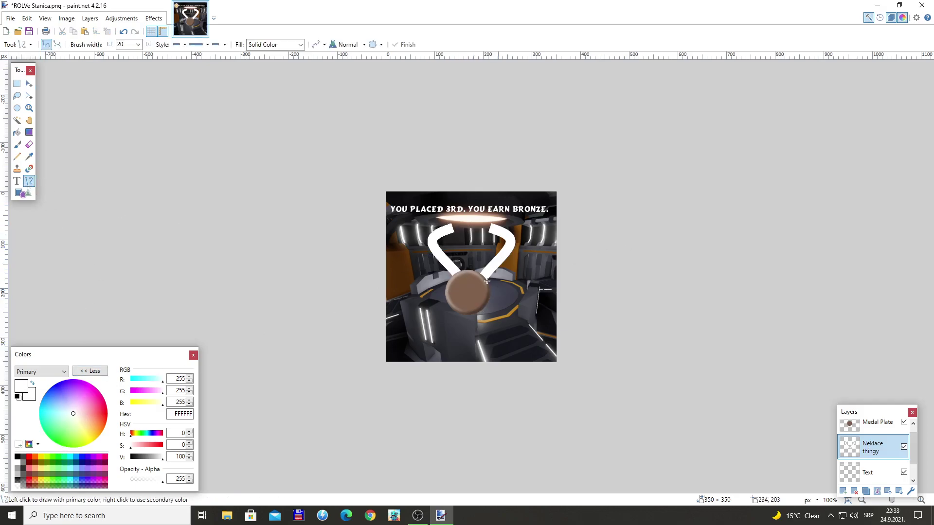
mouse_move(450, 228)
left_mouse_down()
mouse_move(481, 221)
mouse_move(492, 229)
left_mouse_up()
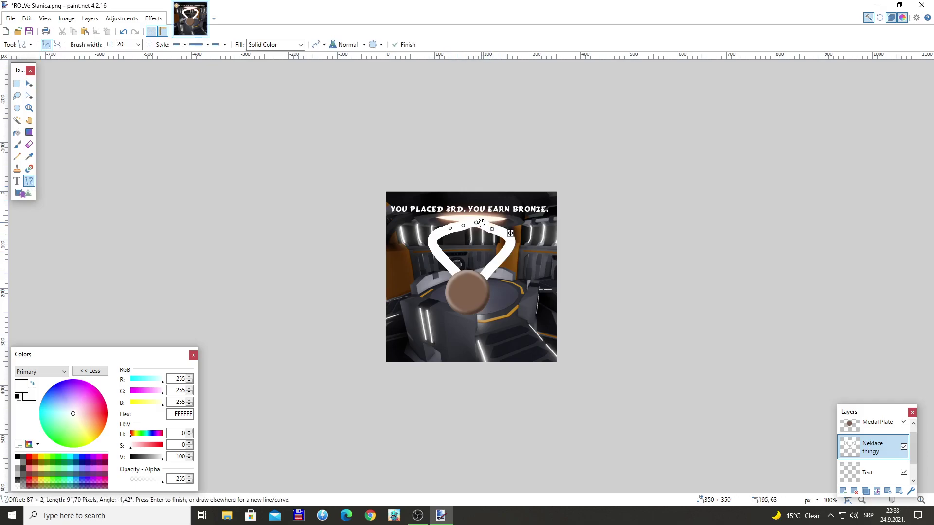
key("Return")
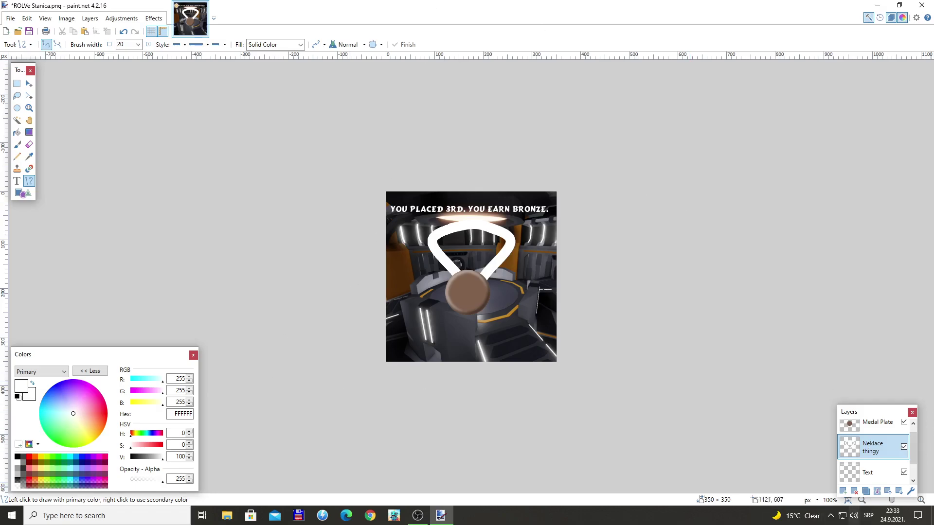
Magic Wand the Medal Plate disc, move it 4 px right, and deselect.
left_click(870, 428)
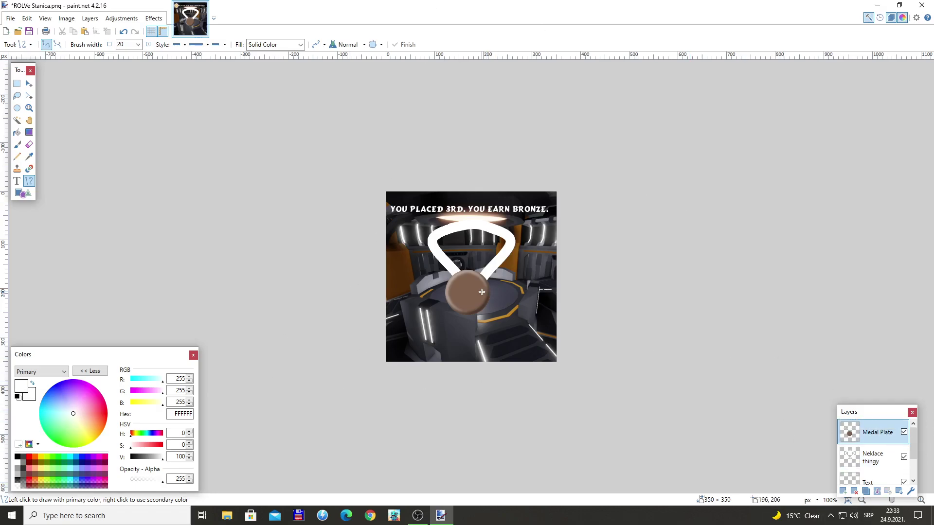
left_click(17, 120)
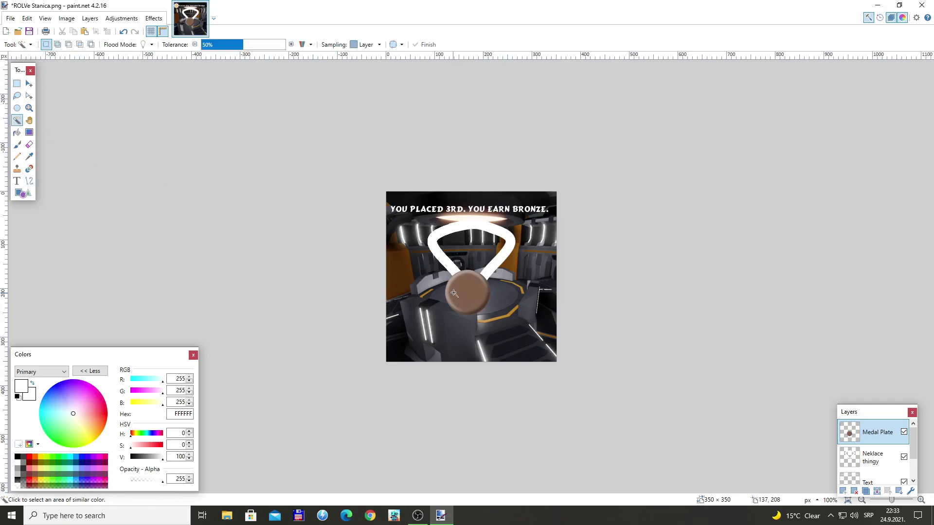
left_click(463, 292)
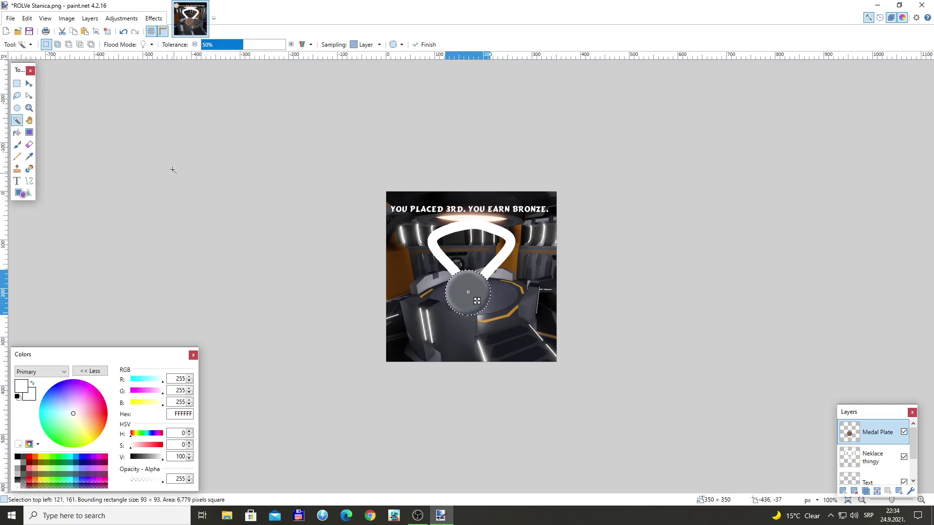
left_click(28, 84)
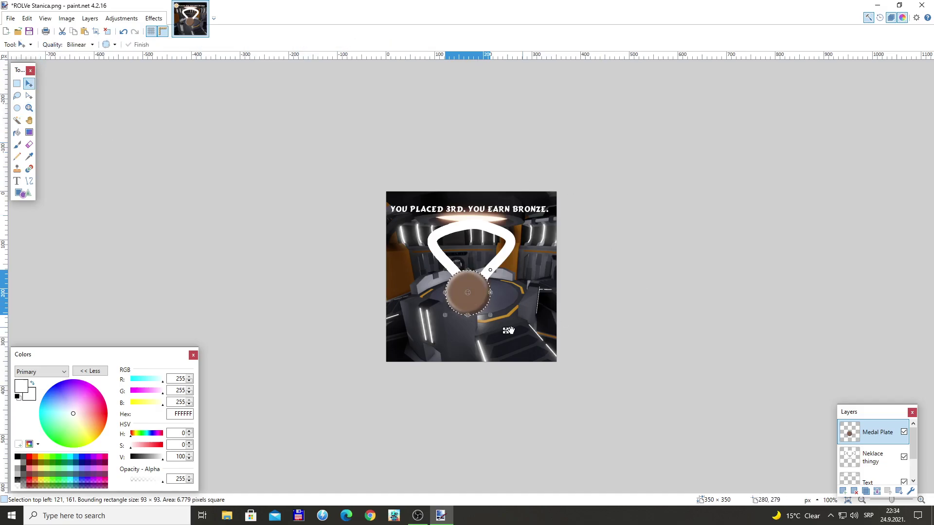
left_click_drag(505, 332, 508, 333)
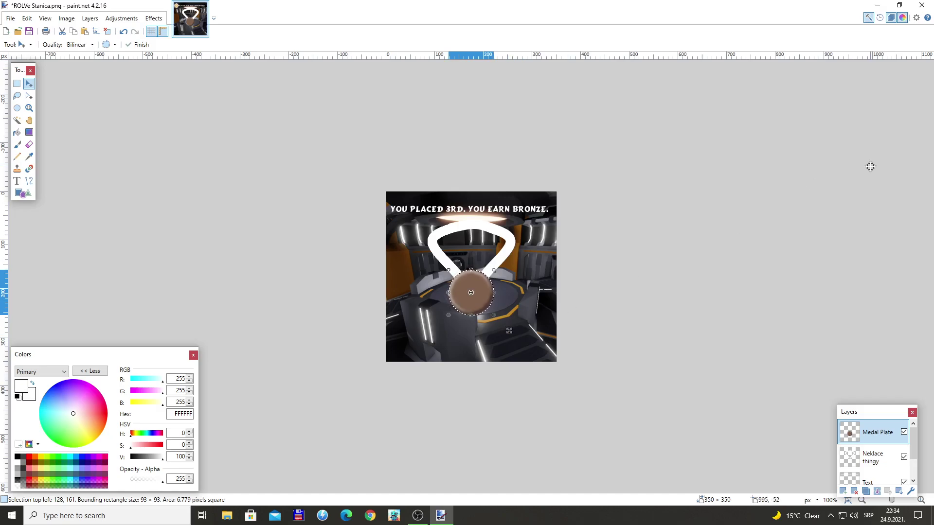
key("ctrl+d")
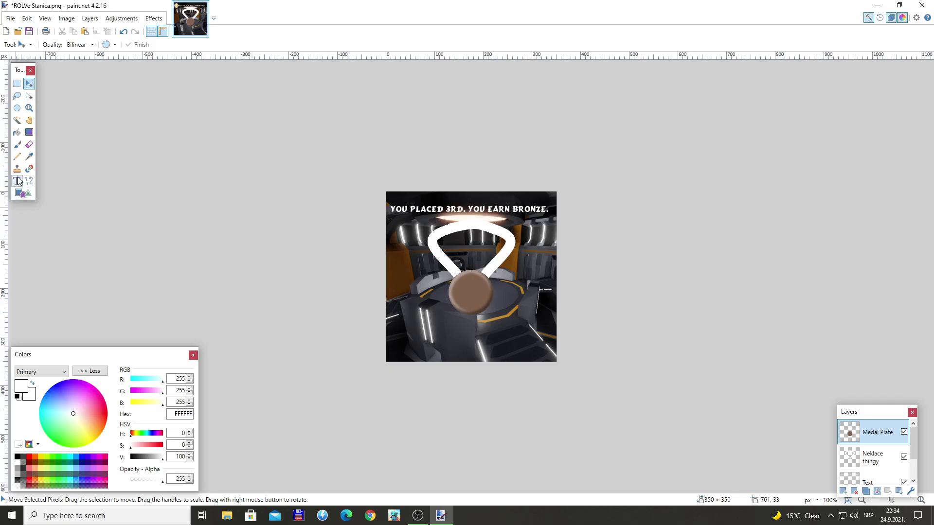
Zoom to 800% on the strap top, try placing black ROLVE text, then undo it.
left_click(29, 108)
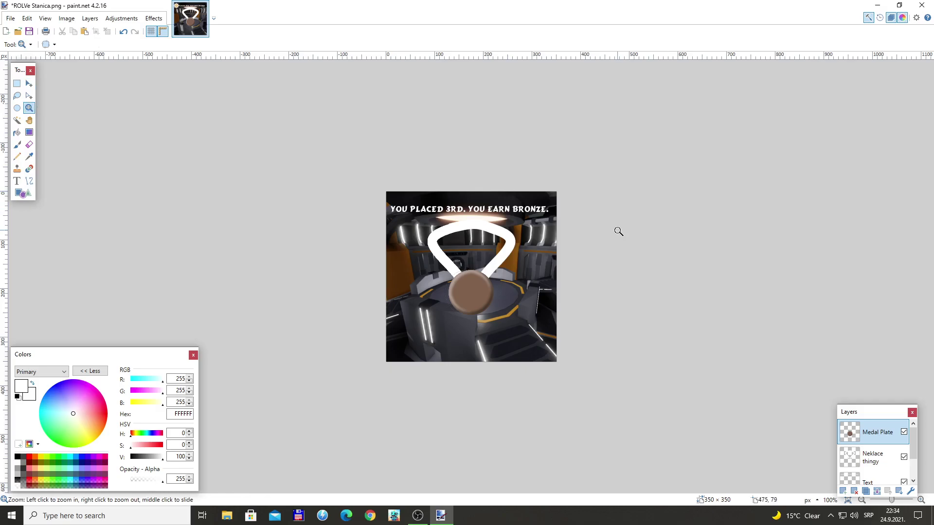
left_click(465, 230)
left_click(459, 217)
left_click(459, 214)
left_click(462, 209)
left_click(463, 209)
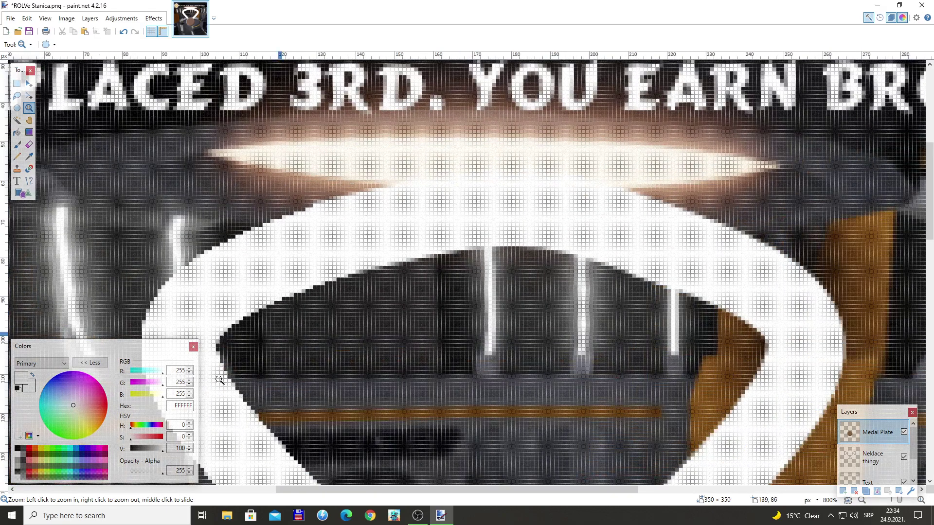
left_click(17, 448)
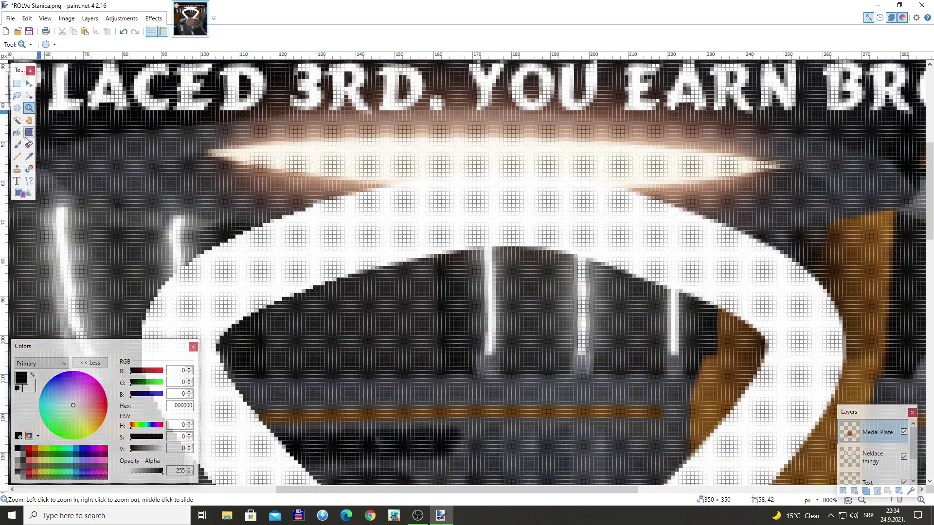
left_click(18, 181)
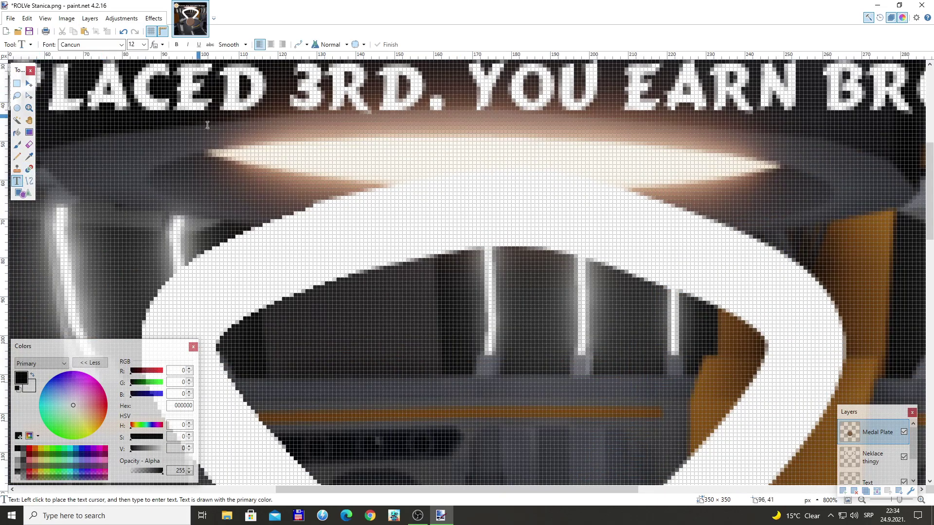
left_click(375, 182)
type("R")
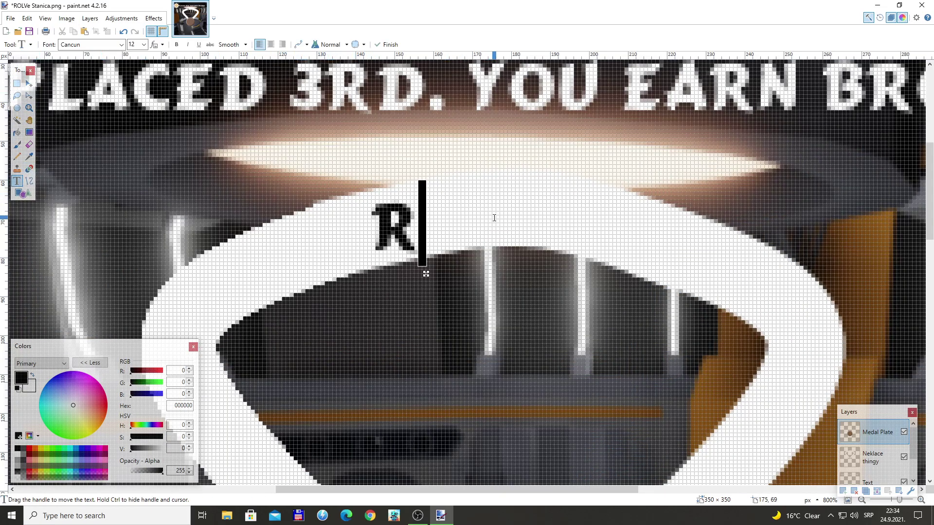
type("OLVE")
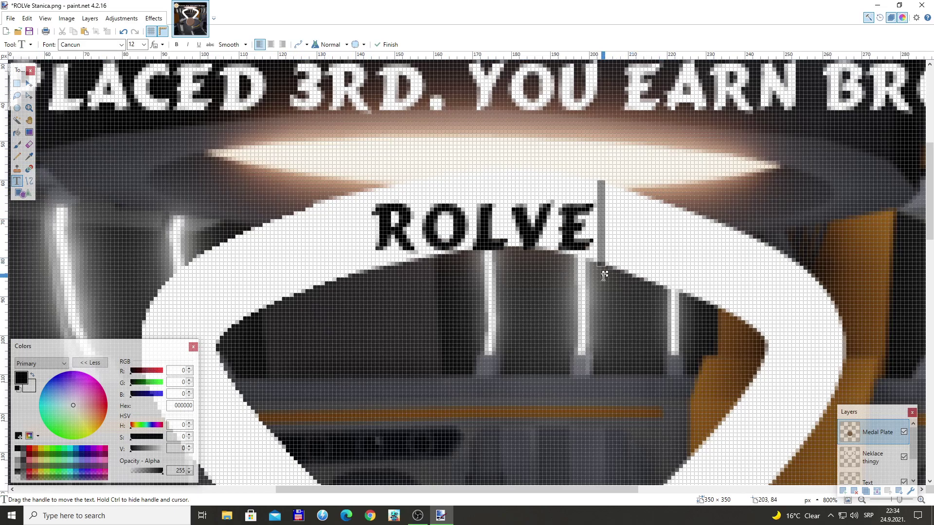
left_click_drag(605, 272, 622, 264)
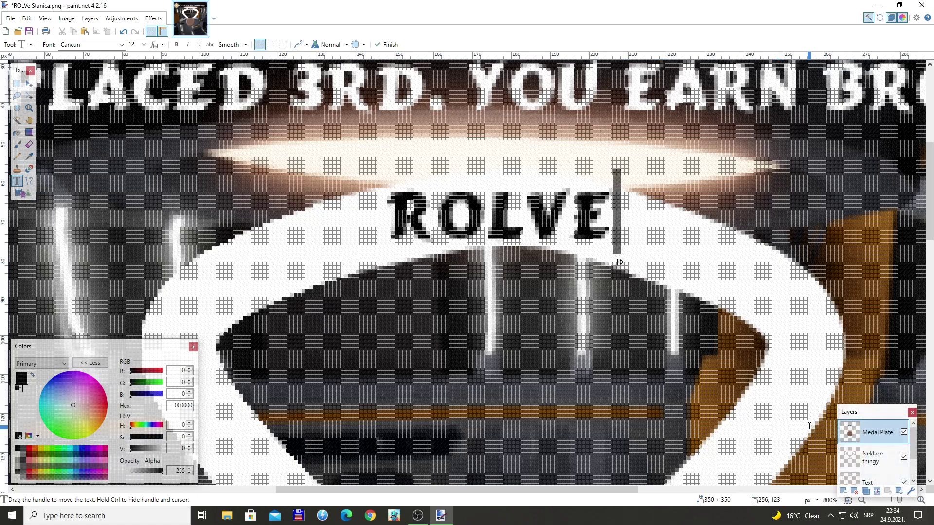
key("ctrl+z")
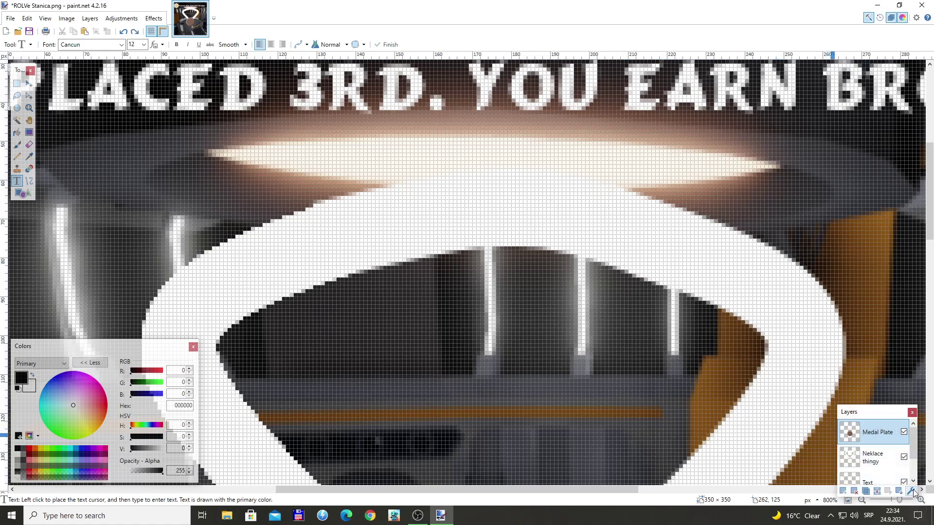
On the Neklace thingy layer, write black ROLVE and position it across the strap.
left_click(883, 460)
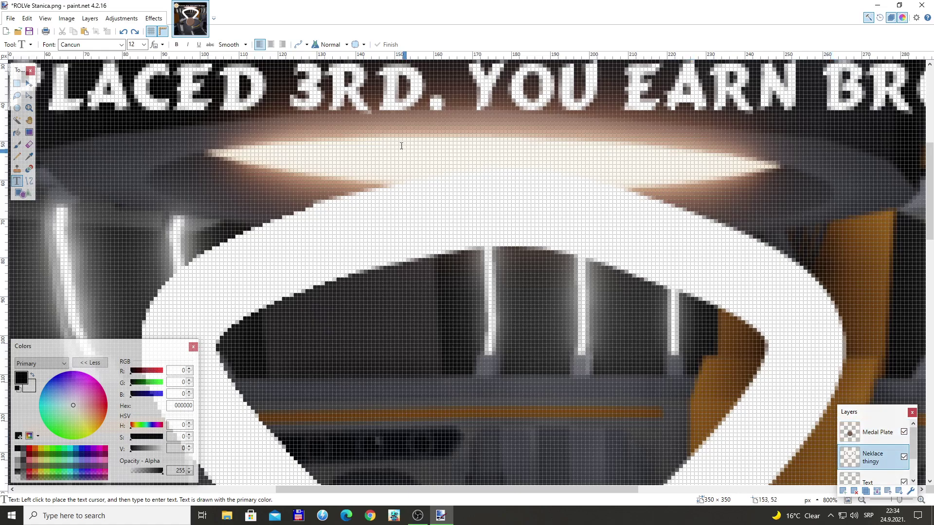
left_click(430, 219)
type("ROLVE")
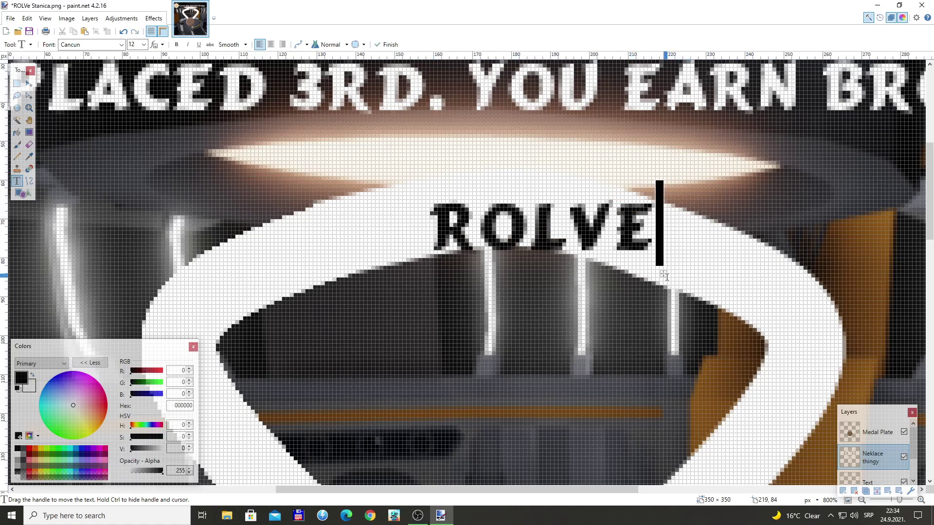
left_click_drag(663, 273, 633, 261)
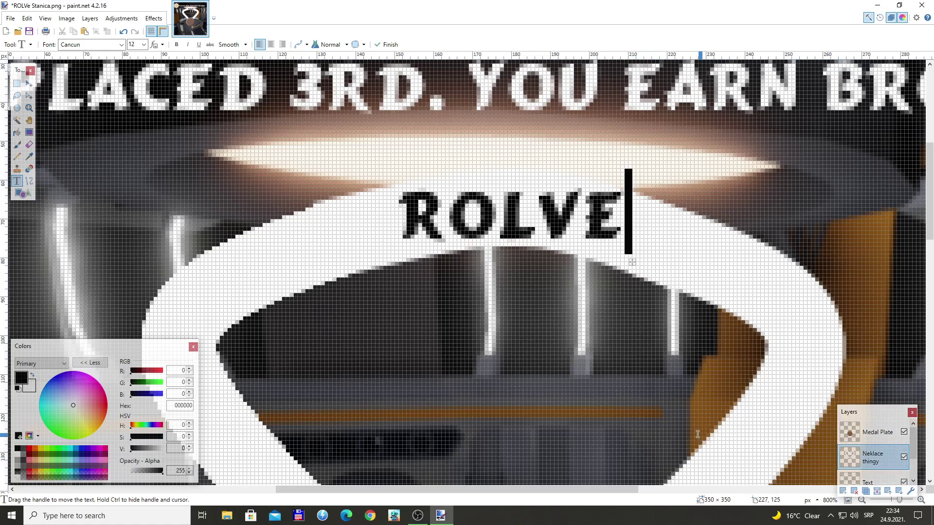
left_click(403, 346)
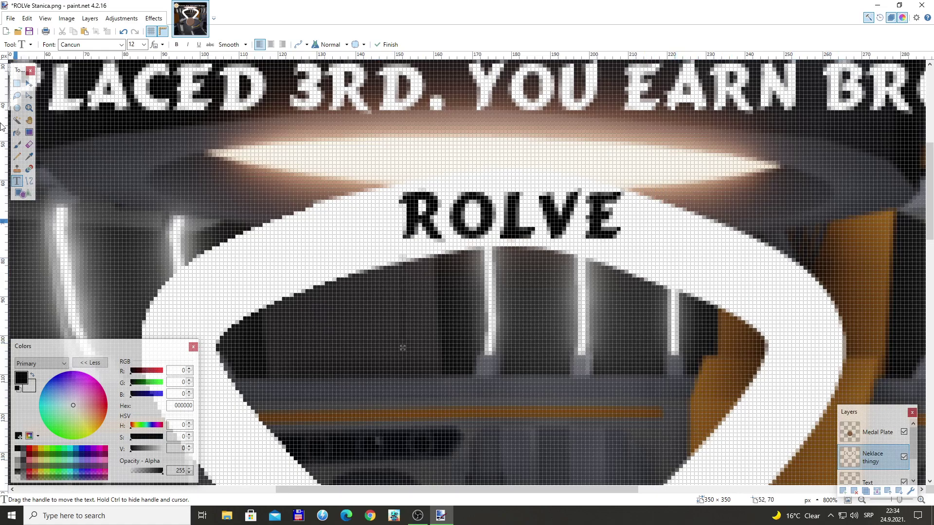
Check the Neklace thingy layer's properties without changes and scroll down to the medal.
key("b")
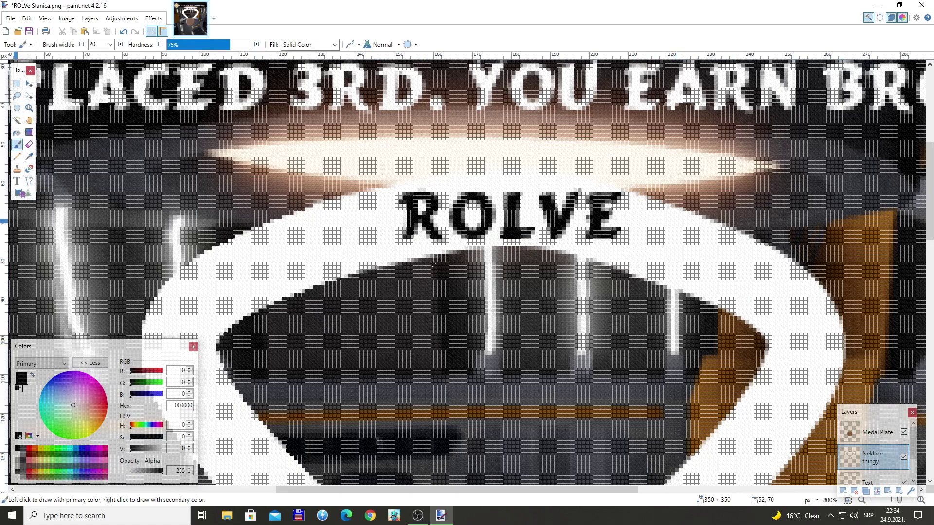
left_click(910, 491)
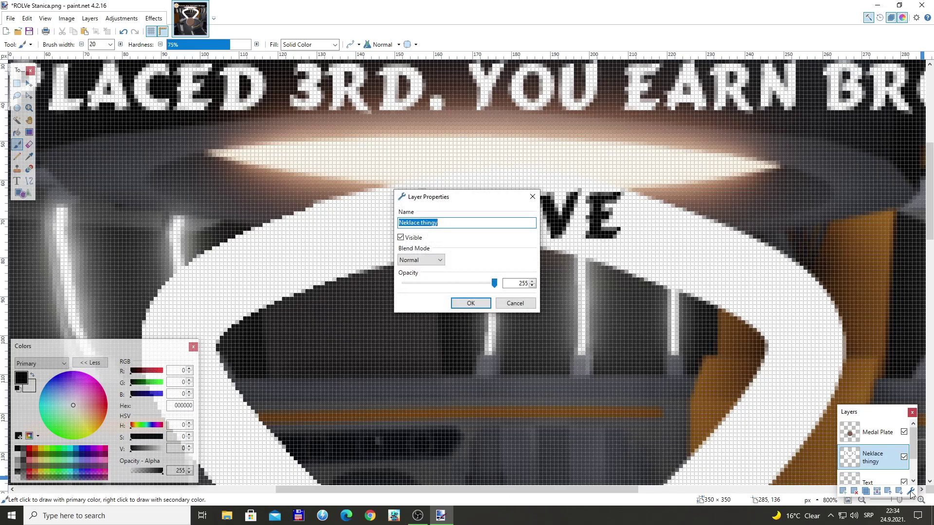
left_click(522, 303)
scroll(366, 422, "down", 3)
scroll(365, 422, "down", 5)
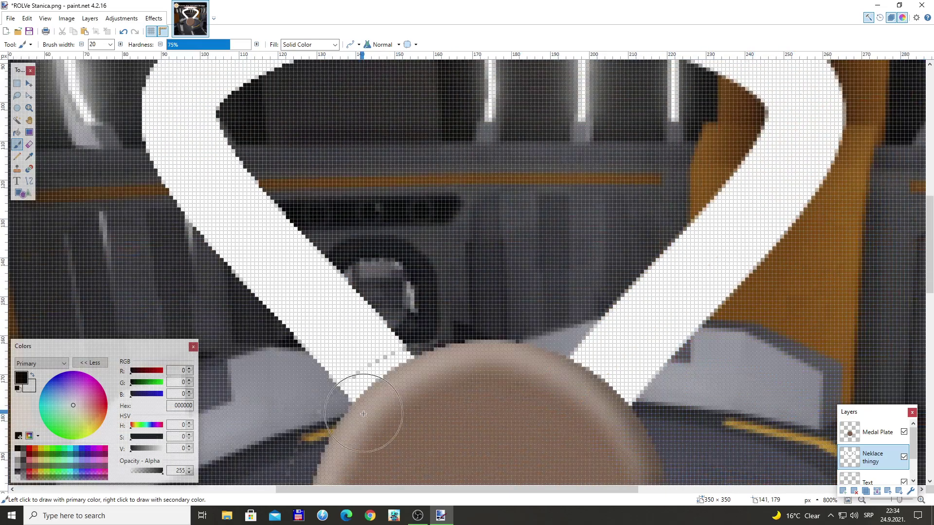
scroll(479, 454, "down", 5)
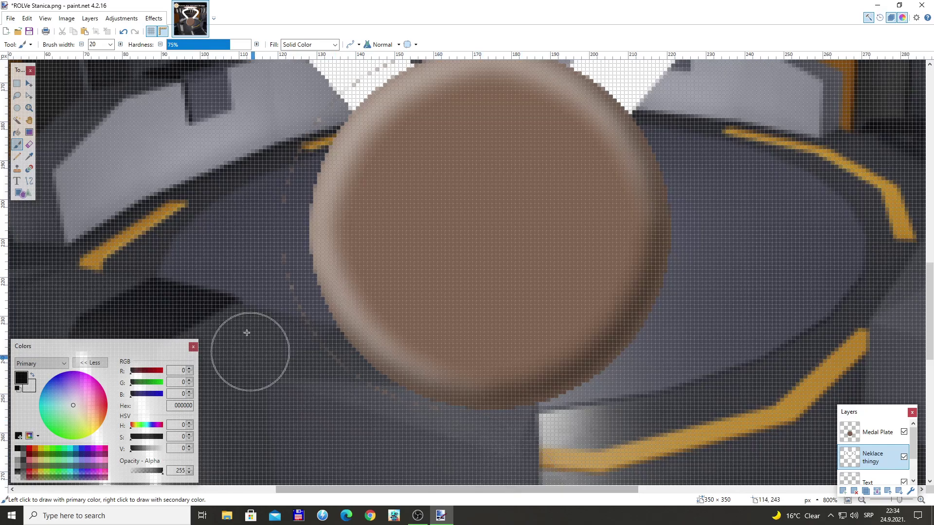
With the Text tool active, add a new layer above Medal Plate named Position.
left_click(18, 181)
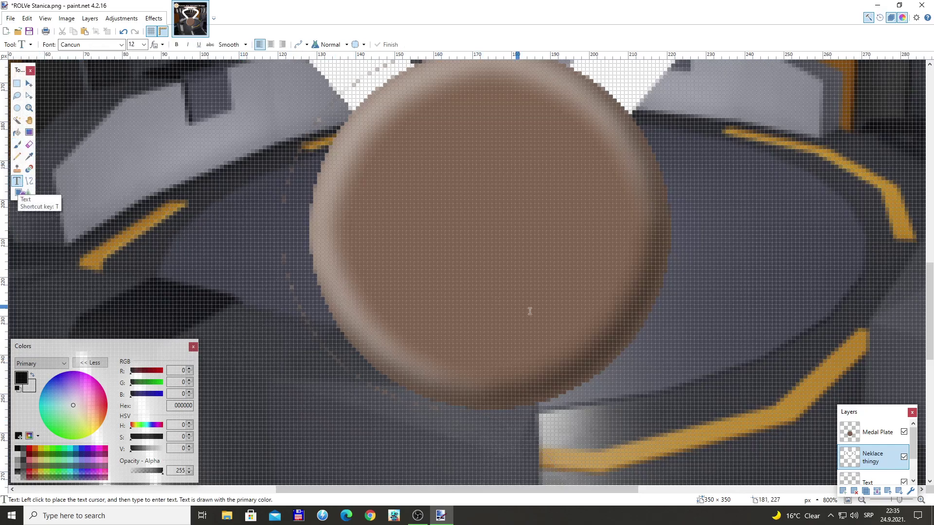
left_click(859, 437)
left_click(399, 219)
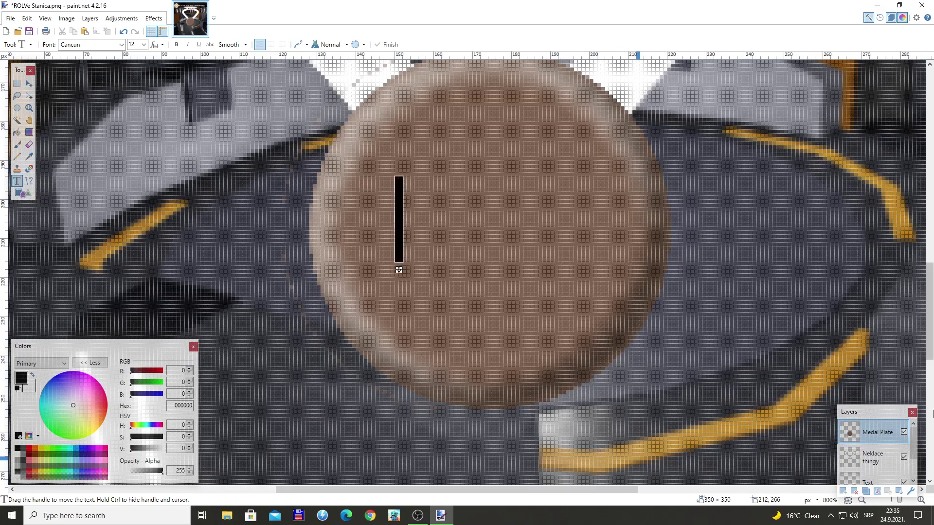
left_click(843, 492)
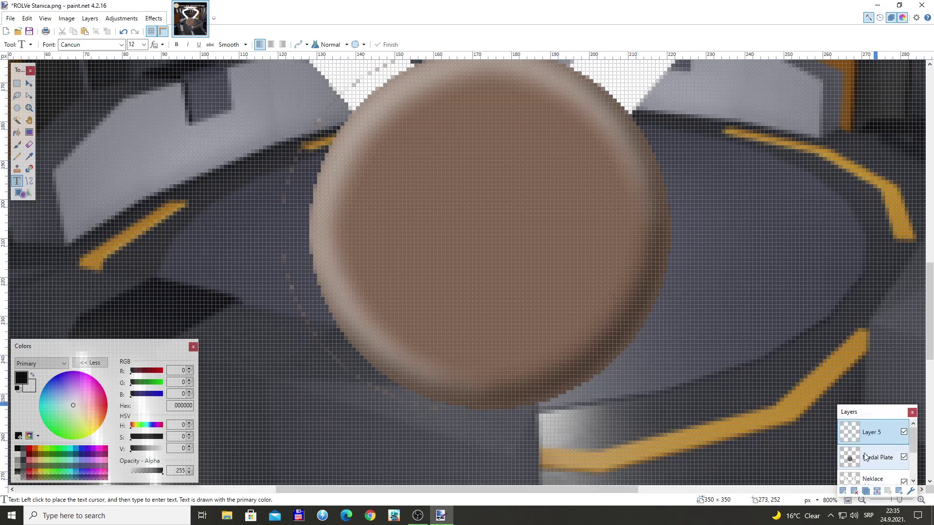
left_click(908, 490)
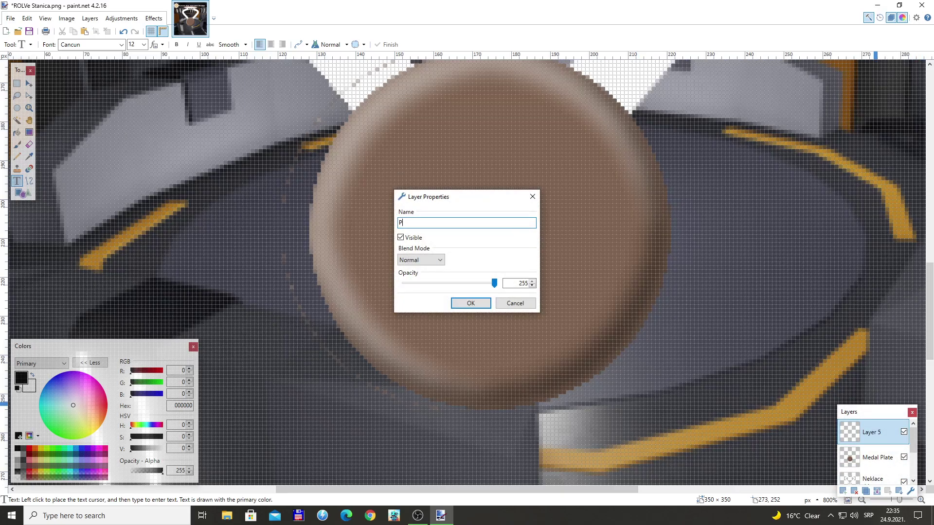
key("Return")
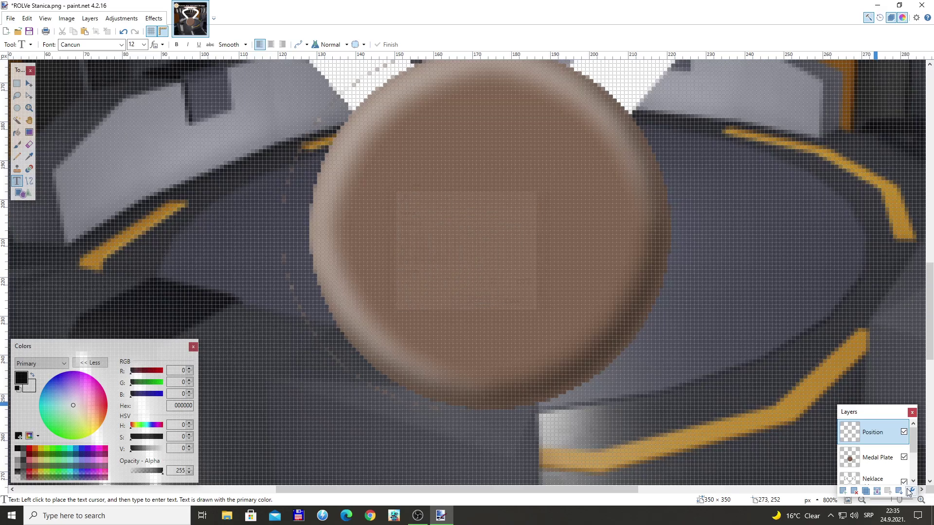
Type 3RD on the medal disc at font size 20.
left_click(404, 227)
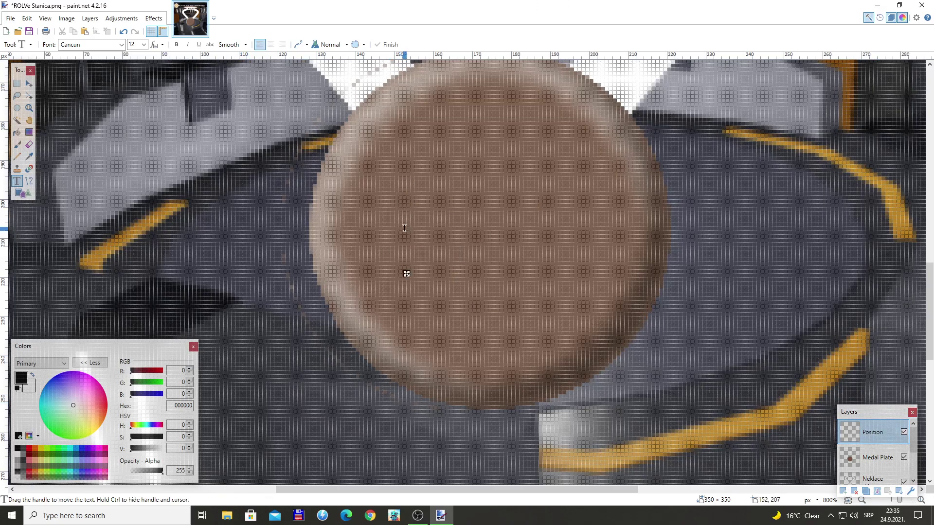
type("3RD")
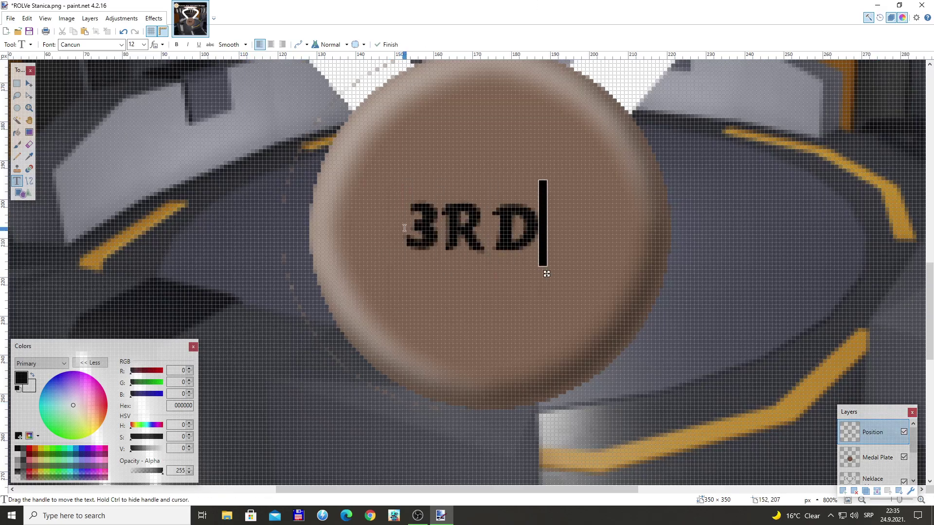
left_click(144, 44)
left_click(137, 120)
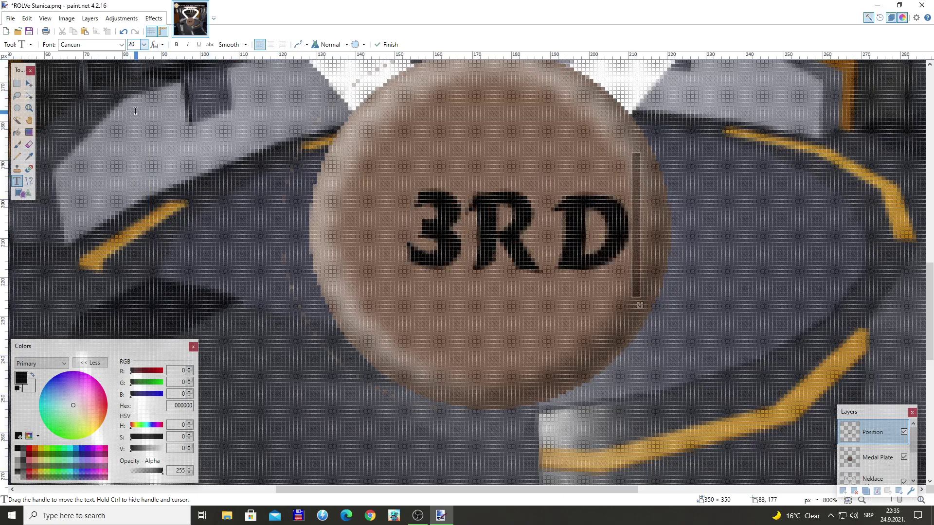
Centre the 3RD text on the disc, try red, then set it back to black.
left_click_drag(641, 306, 616, 293)
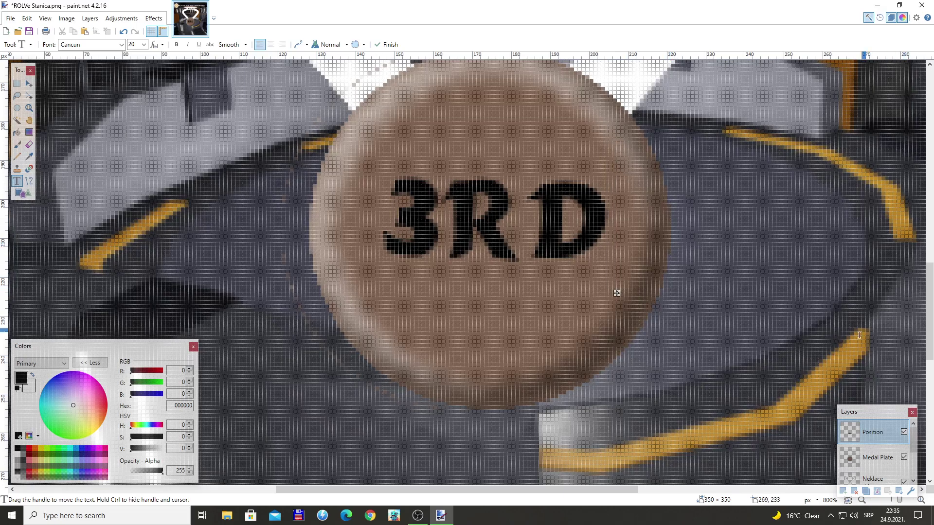
scroll(859, 335, "up", 8)
scroll(859, 335, "down", 4)
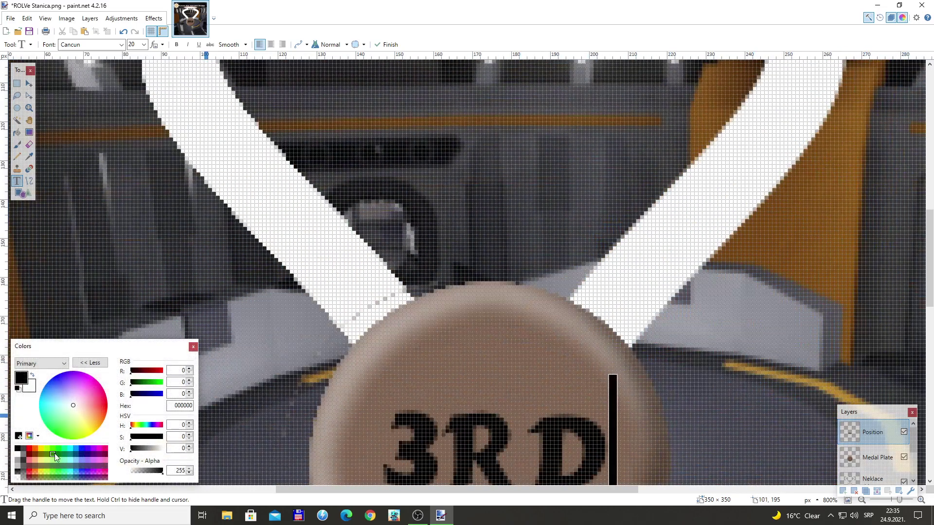
left_click(30, 449)
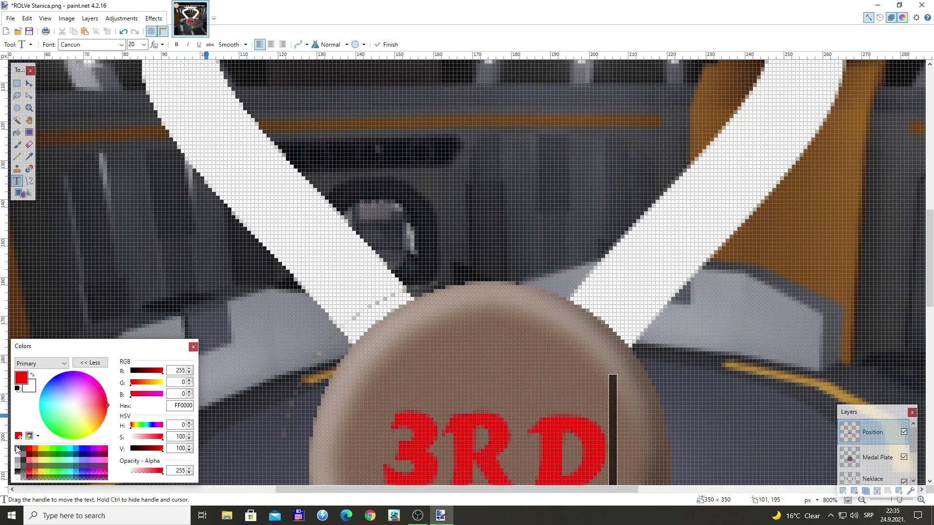
left_click(17, 448)
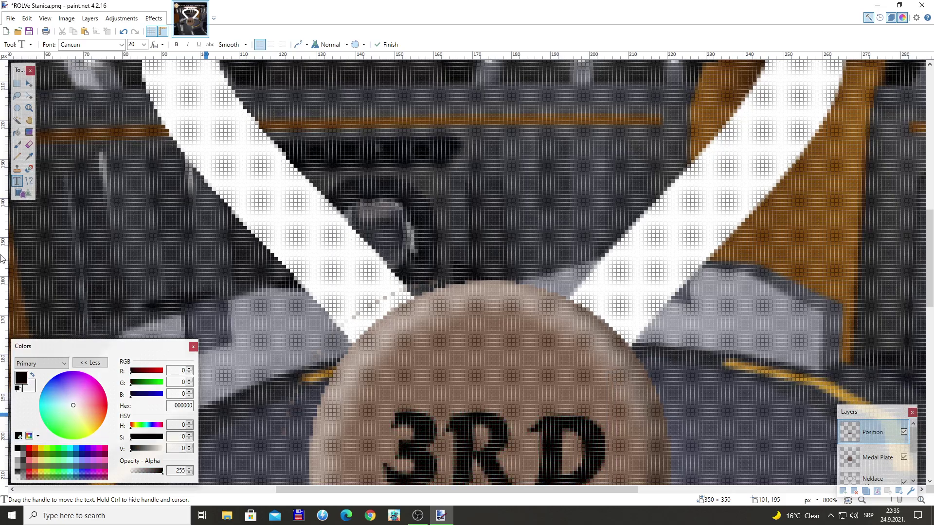
Draw a thick red line across the left neck strap with Line/Curve.
left_click(29, 181)
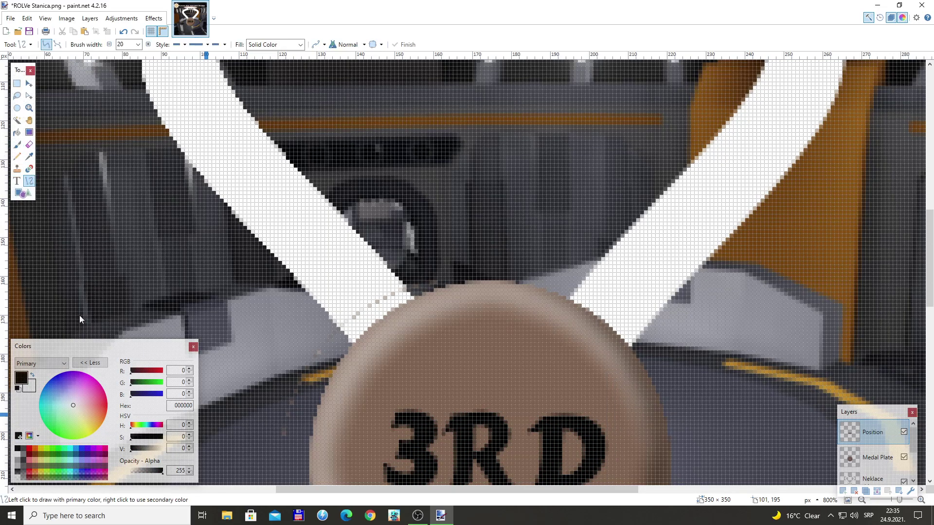
left_click(30, 451)
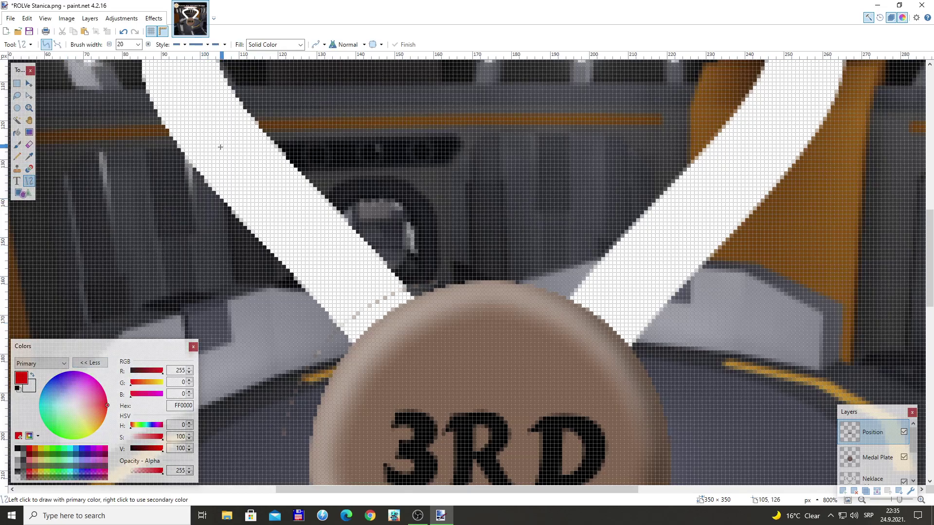
left_click_drag(216, 150, 331, 270)
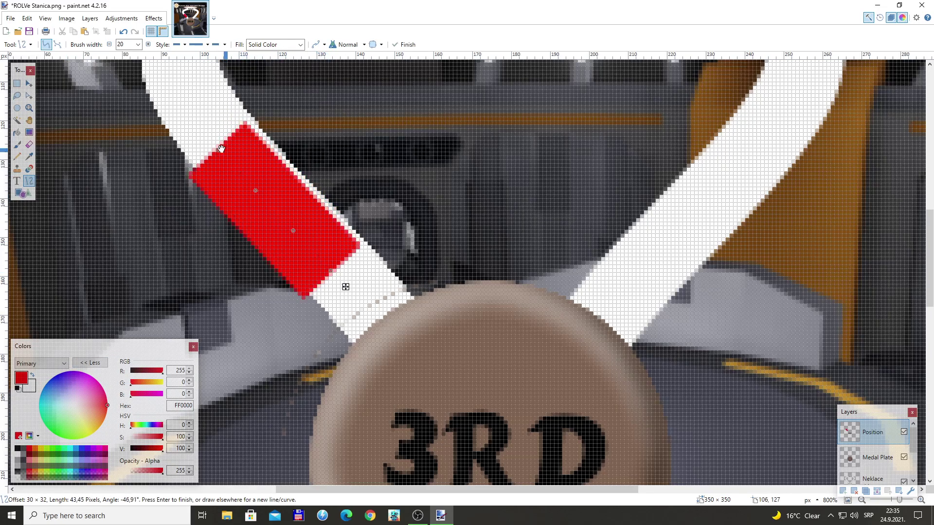
left_click_drag(221, 149, 223, 146)
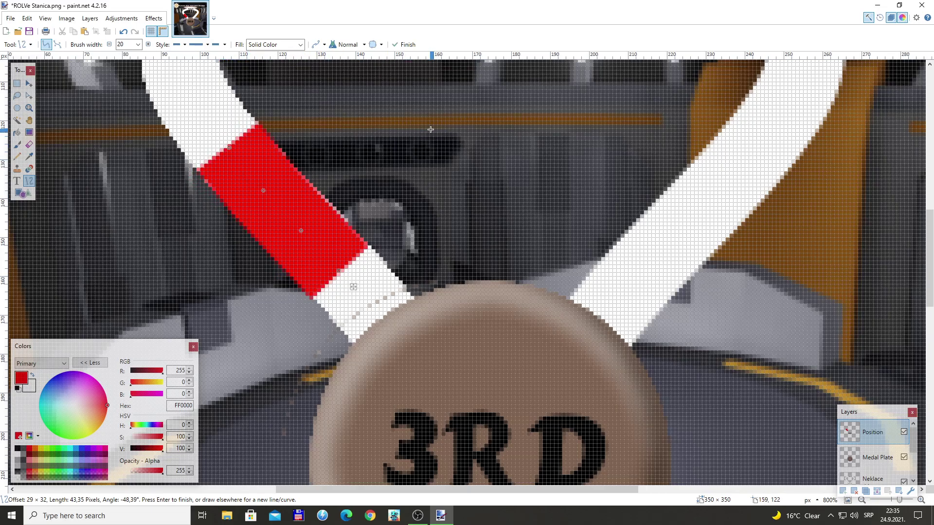
key("Return")
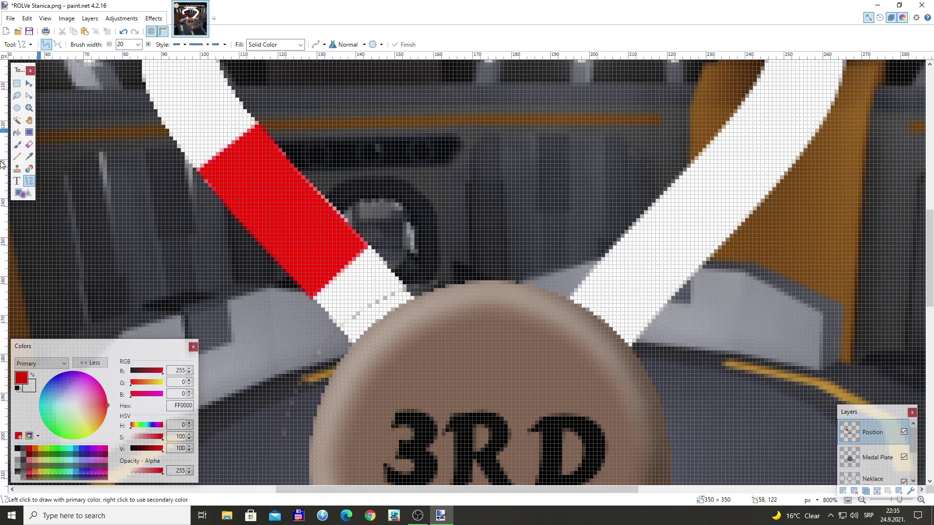
Select the red band with the Magic Wand, ready to mirror the image.
key("s")
left_click(295, 228)
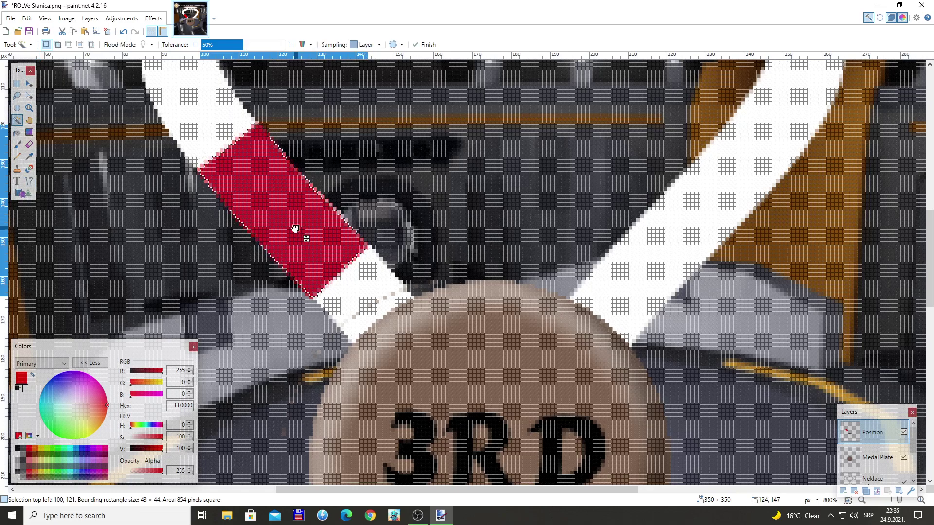
left_click(67, 18)
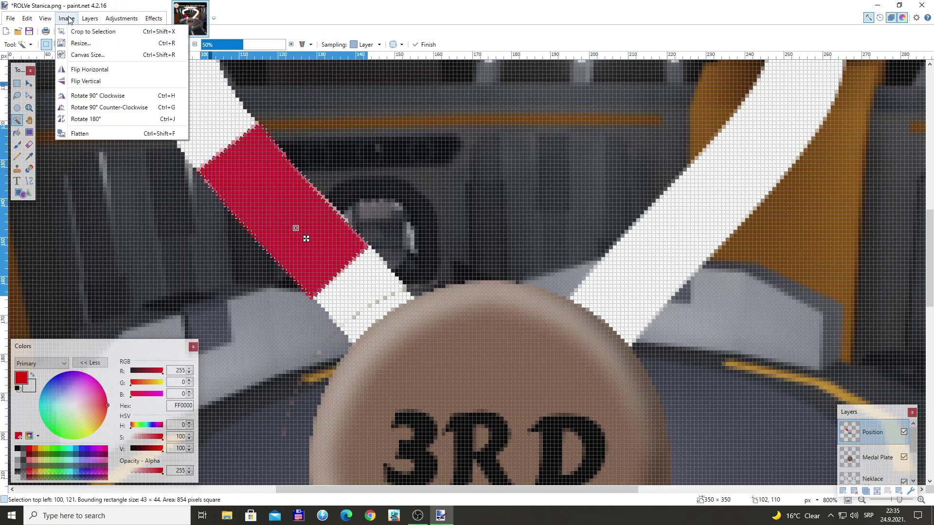
Undo a trial horizontal flip and paste the red band onto the right strap.
left_click(81, 71)
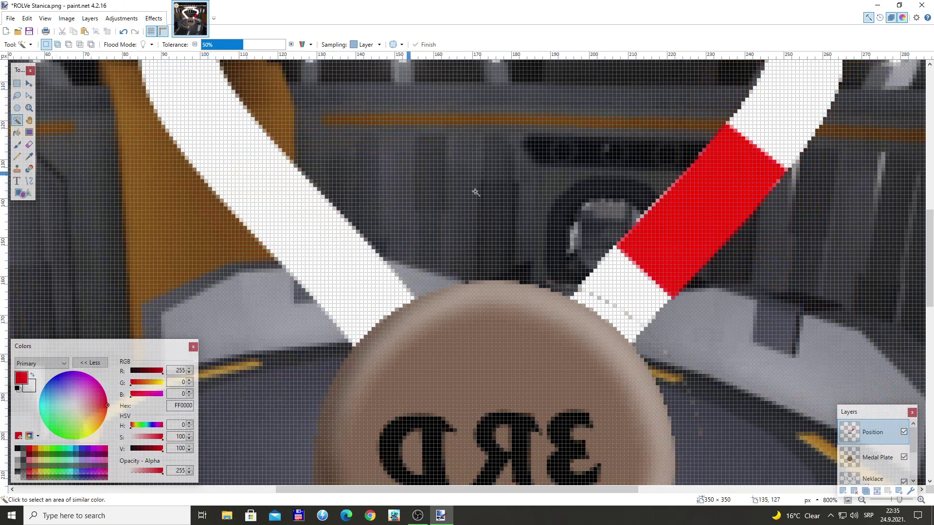
key("ctrl+z")
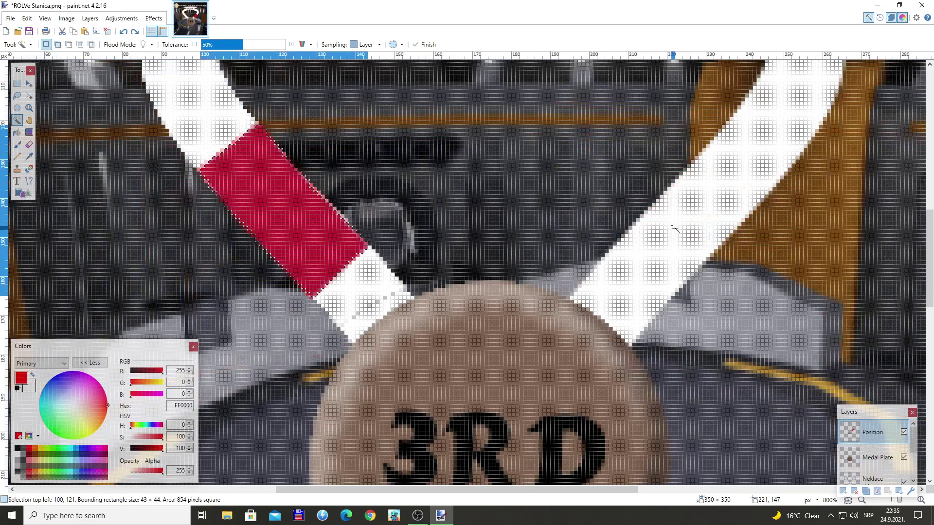
key("ctrl+v")
left_click_drag(675, 228, 673, 225)
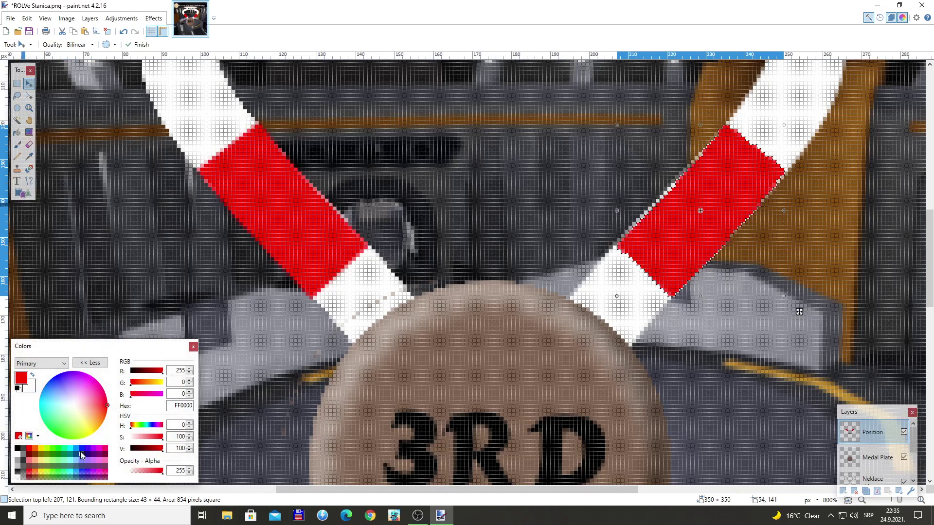
Bucket-fill the right red band with blue 0026FF, then pick dark green.
left_click(41, 450)
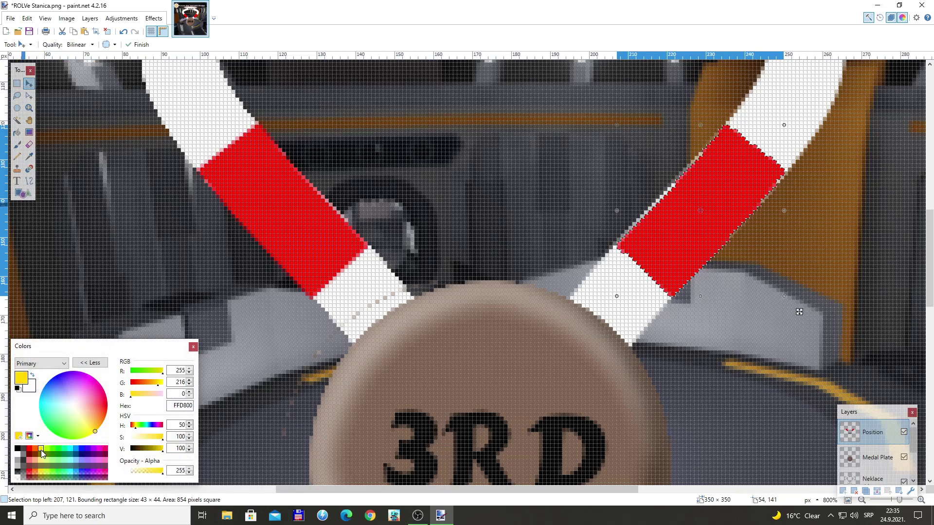
left_click(81, 450)
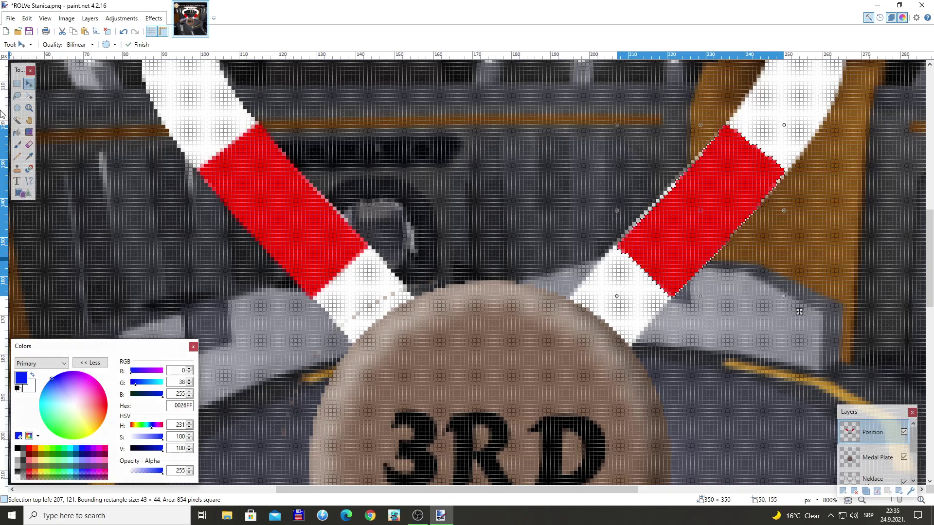
left_click(17, 132)
left_click(703, 222)
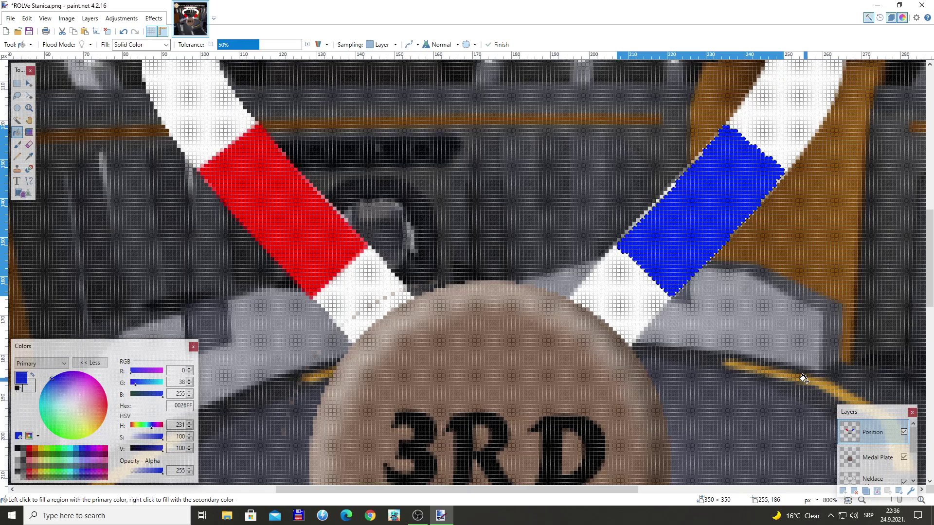
scroll(673, 347, "down", 5)
scroll(668, 348, "up", 5)
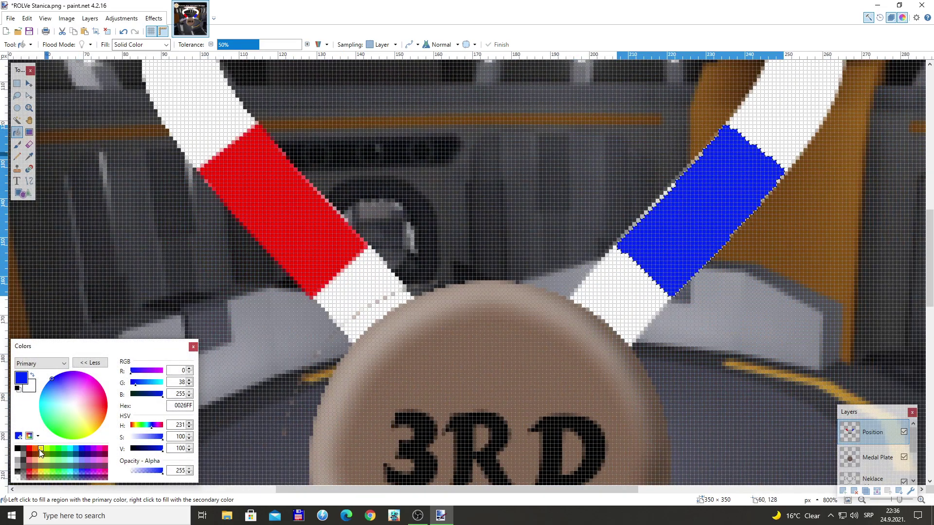
left_click(51, 454)
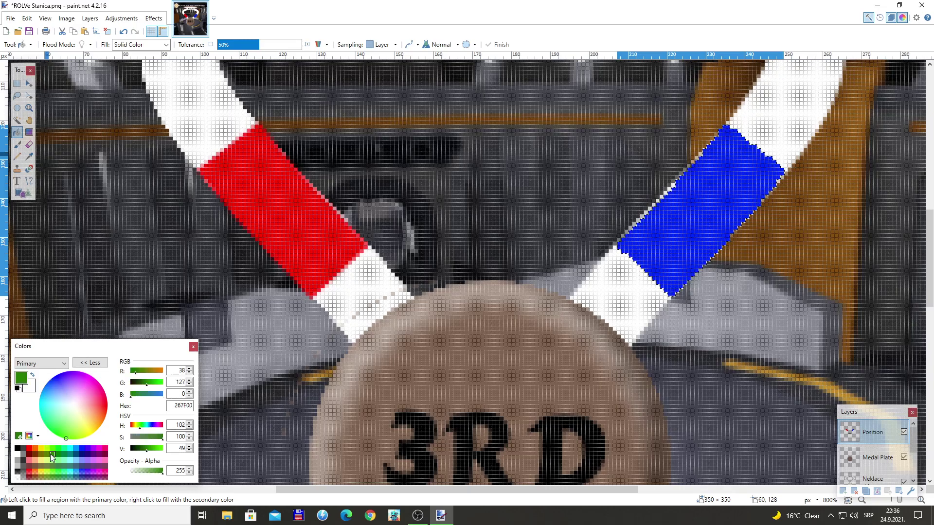
scroll(139, 155, "up", 3)
left_click(29, 181)
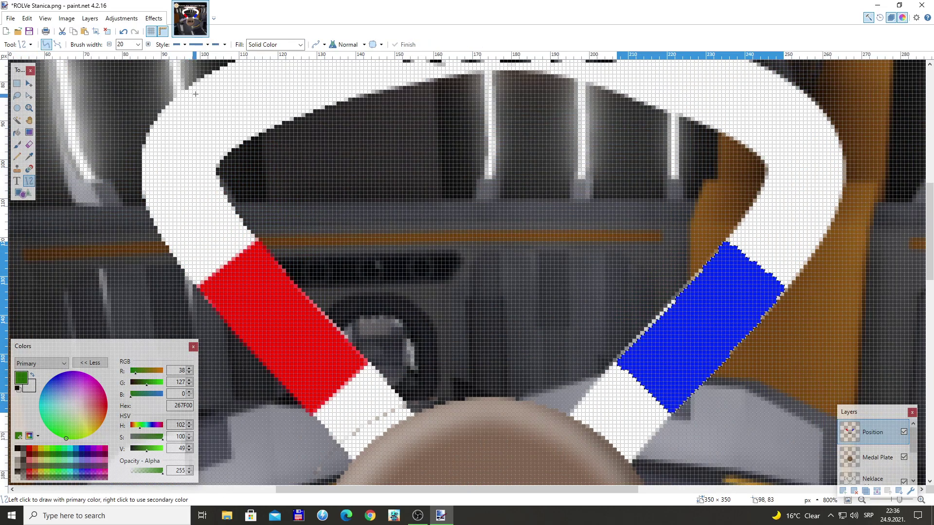
left_click_drag(152, 150, 190, 119)
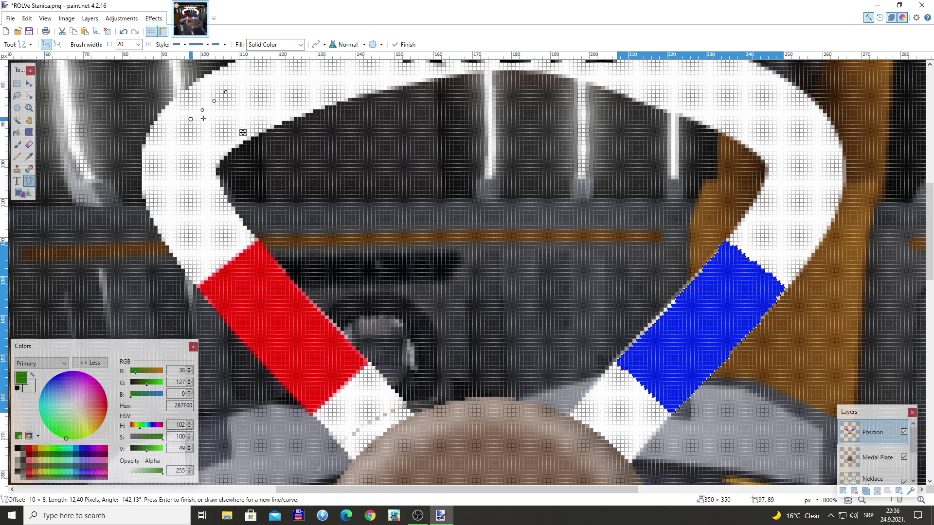
scroll(805, 389, "down", 2)
scroll(805, 389, "down", 4)
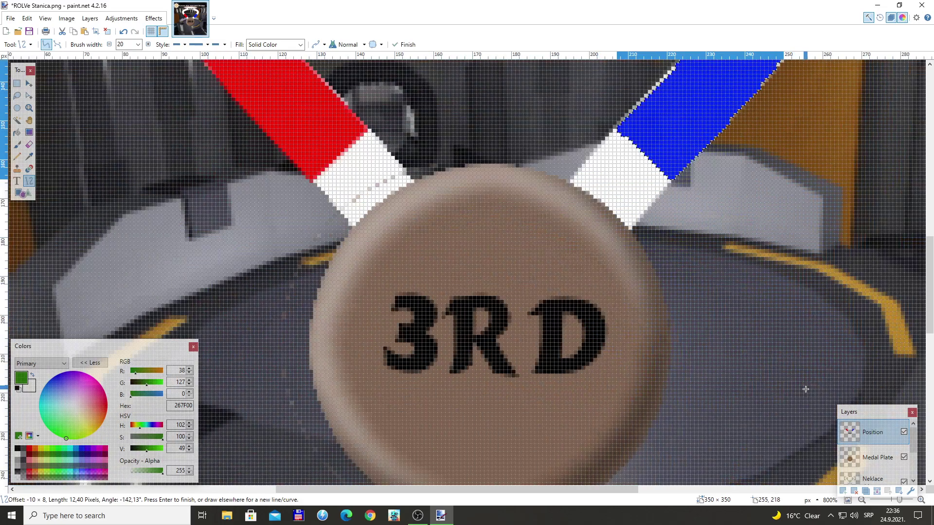
scroll(591, 369, "up", 6)
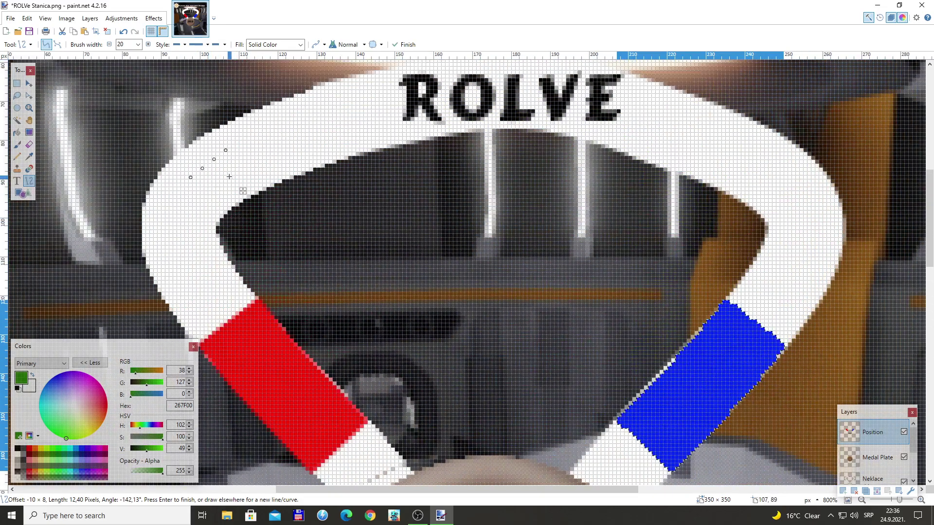
key("Return")
key("ctrl+z")
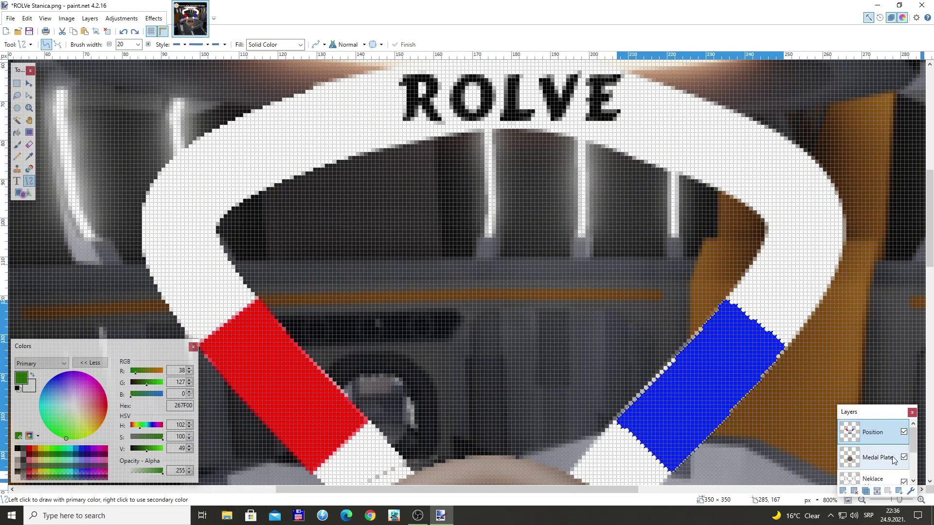
left_click(872, 479)
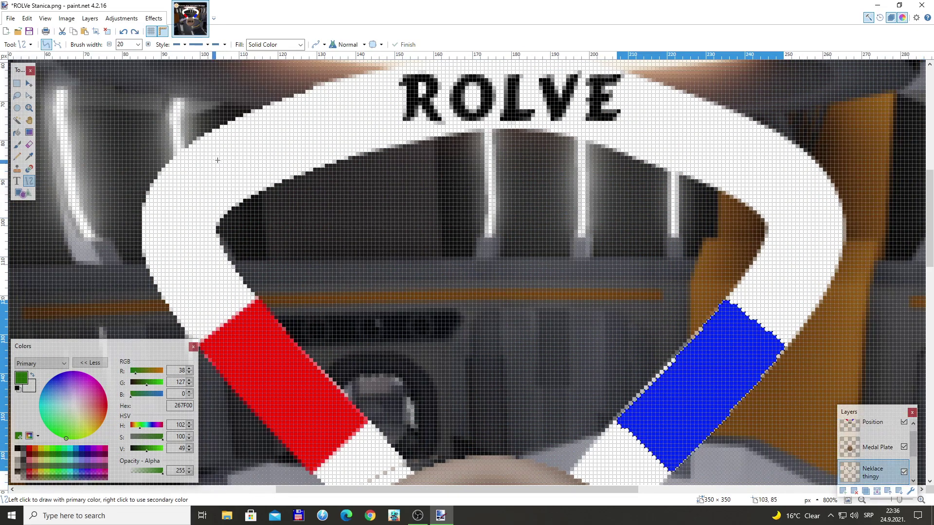
key("ctrl+z")
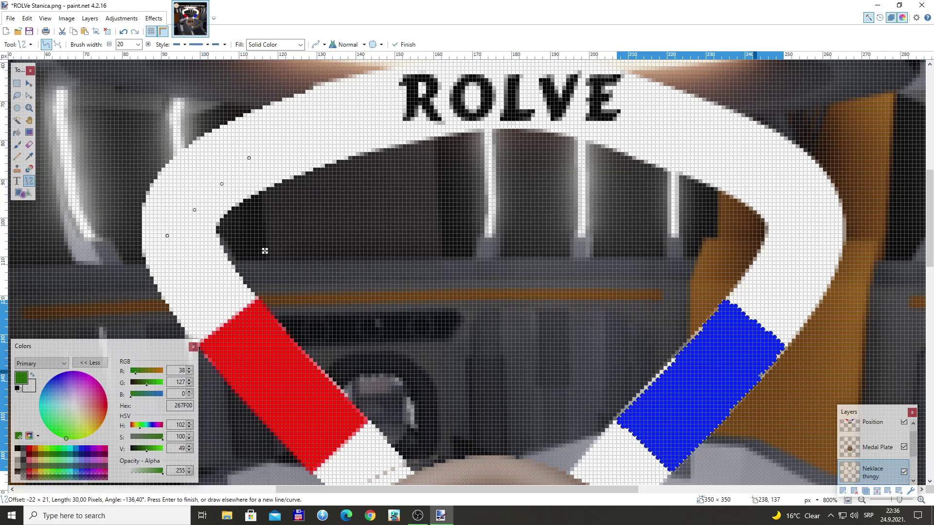
key("Return")
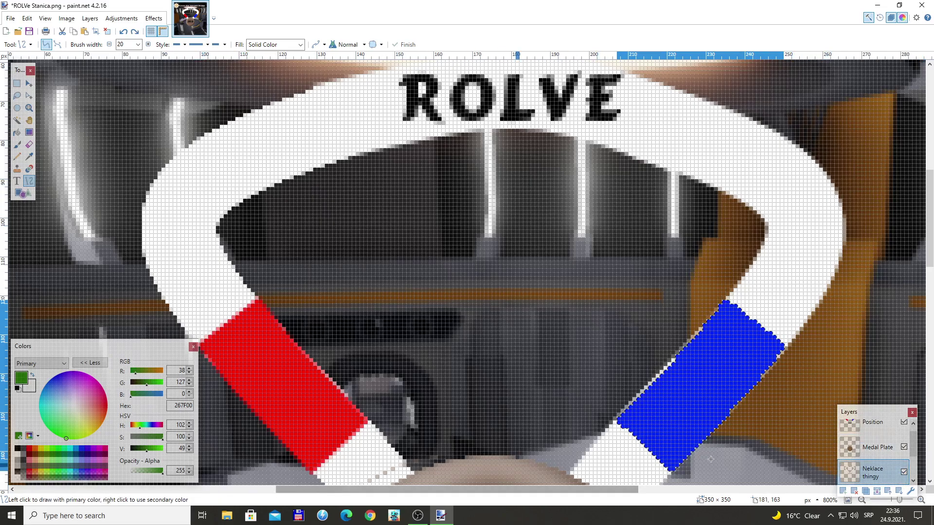
left_click(857, 454)
key("ctrl+z")
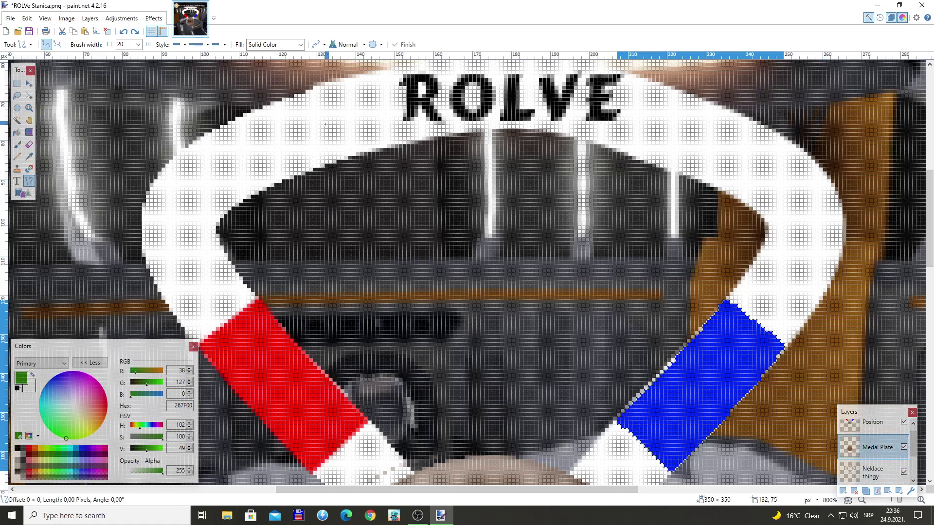
scroll(747, 338, "up", 2)
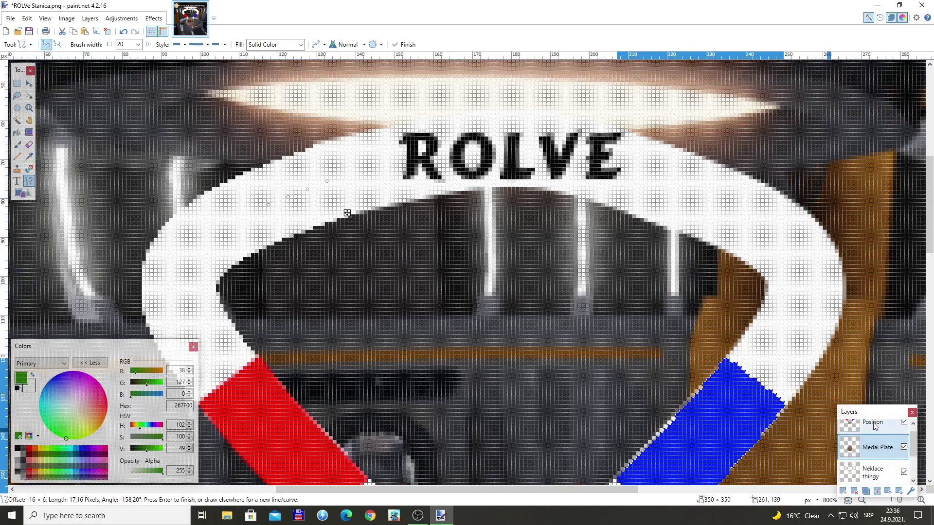
left_click(873, 431)
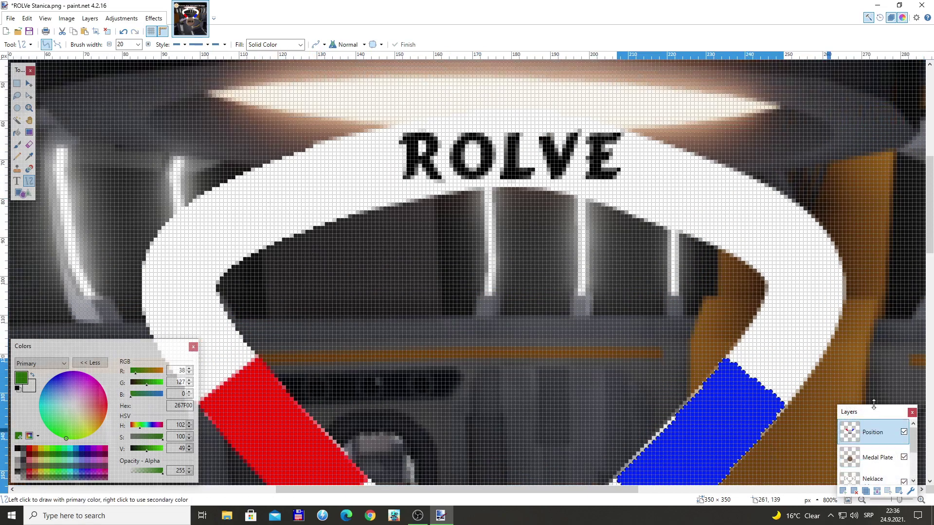
left_click(17, 121)
left_click(181, 179)
scroll(181, 178, "down", 6)
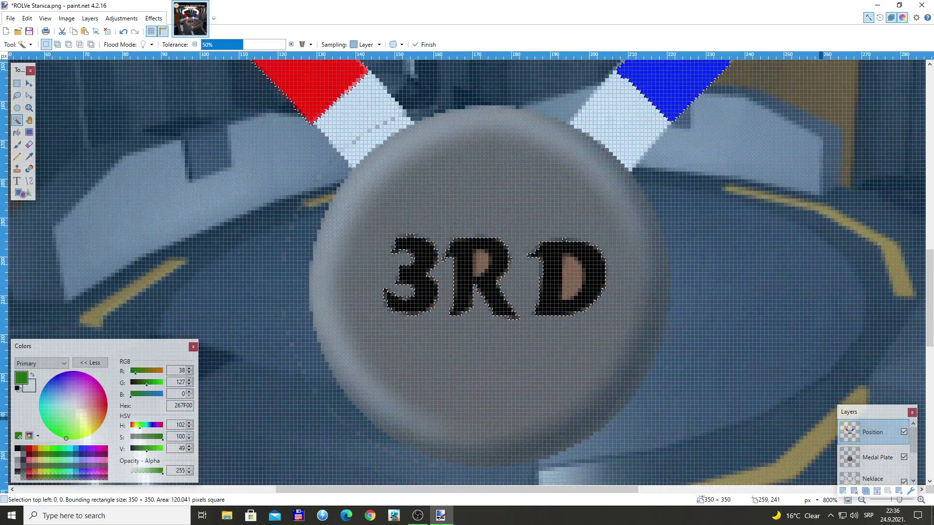
left_click(848, 499)
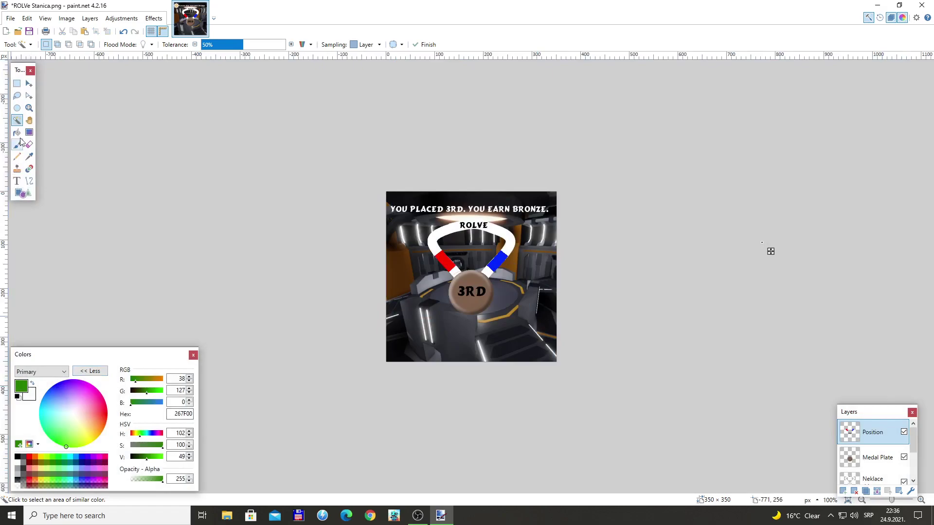
left_click(30, 108)
left_click(438, 235)
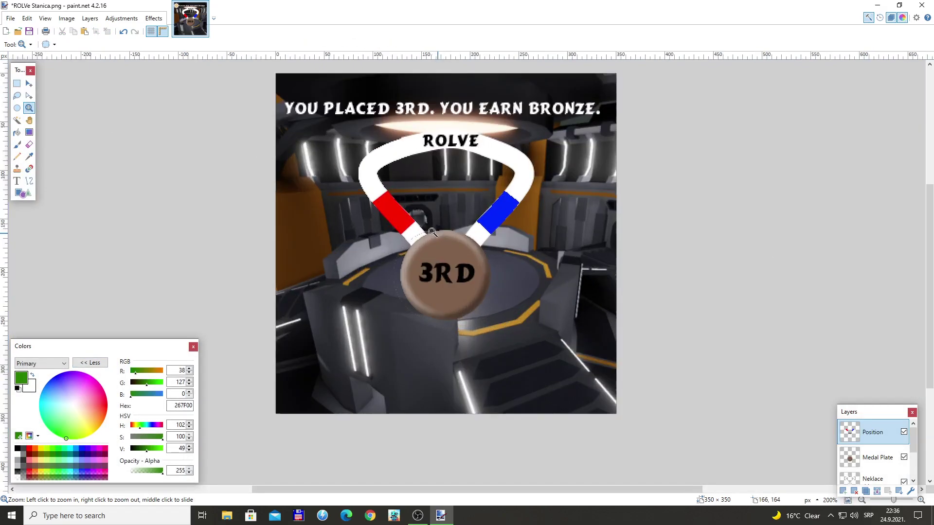
left_click(380, 166)
Draw a thick dark green (267F00) curve bent to follow the upper-left ribbon.
left_click(365, 163)
left_click(366, 163)
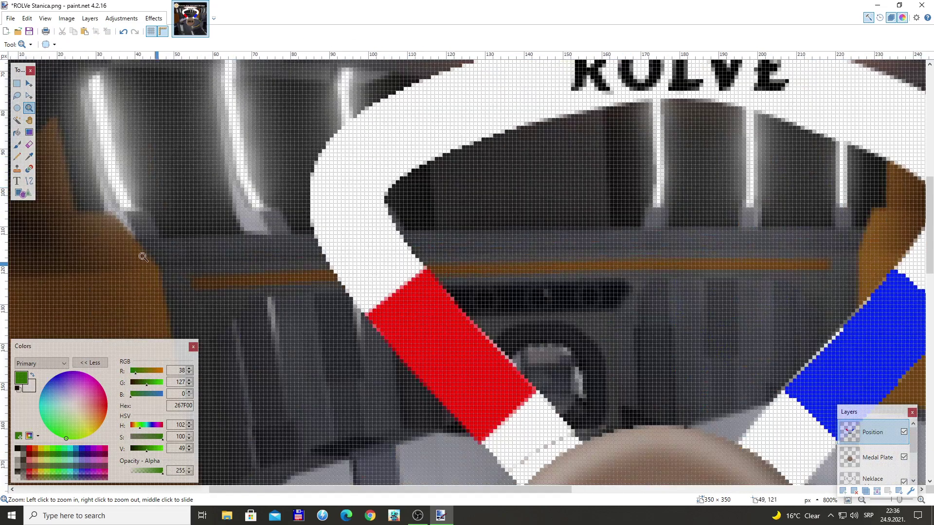
left_click(29, 180)
mouse_move(427, 116)
left_mouse_down()
mouse_move(350, 190)
mouse_move(346, 214)
left_mouse_up()
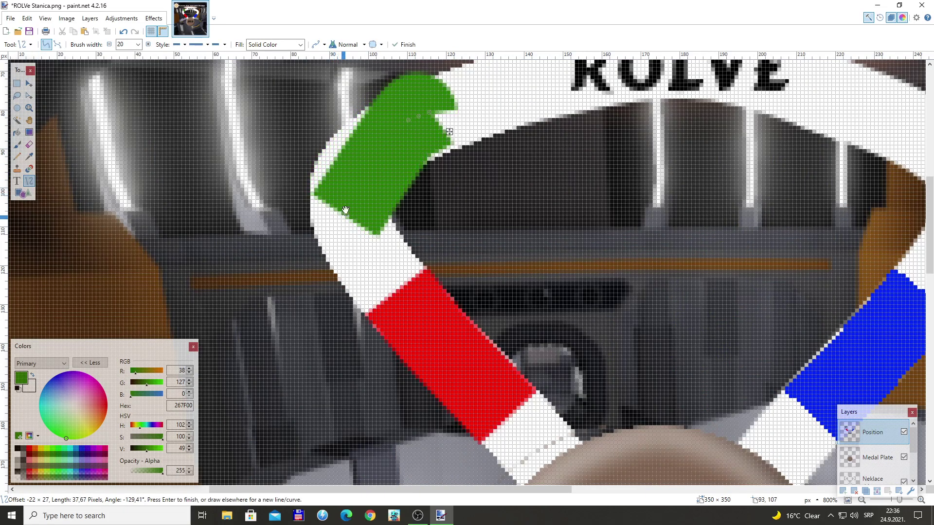
left_click_drag(441, 117, 474, 105)
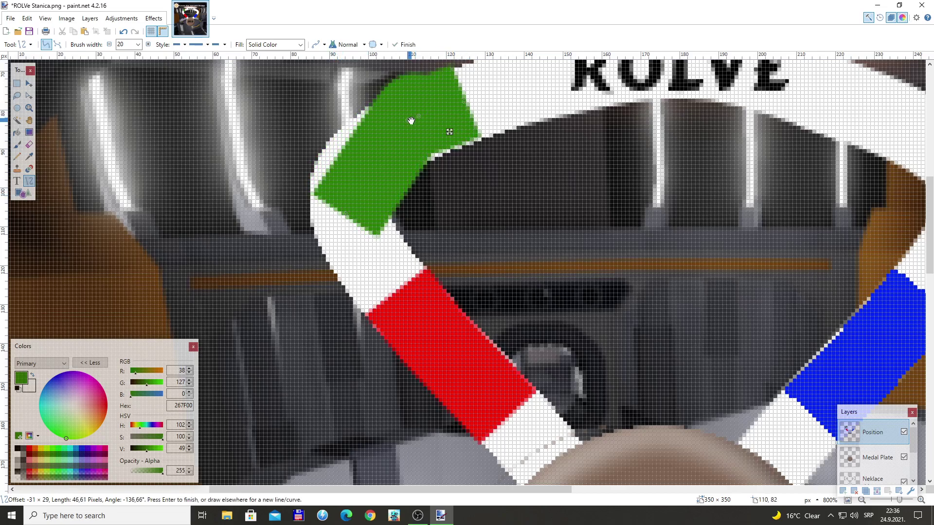
left_click_drag(409, 121, 356, 171)
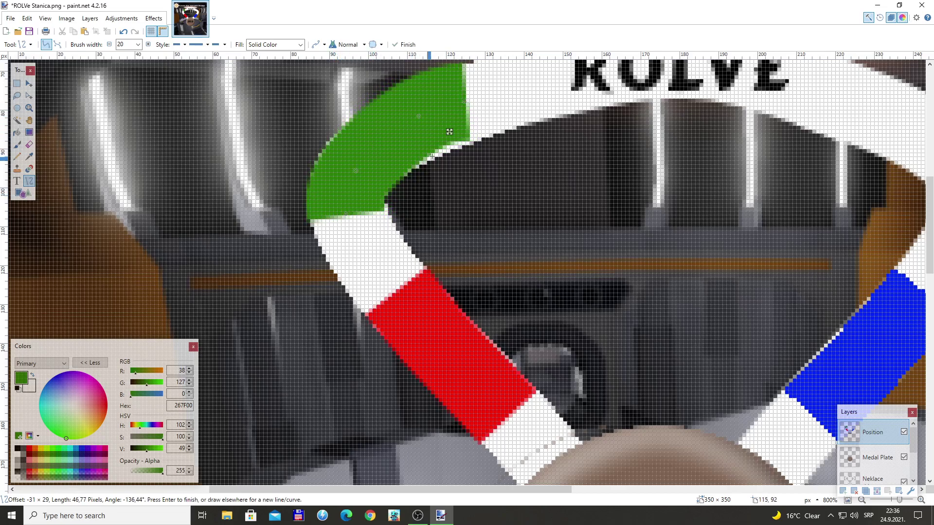
left_click_drag(422, 117, 478, 109)
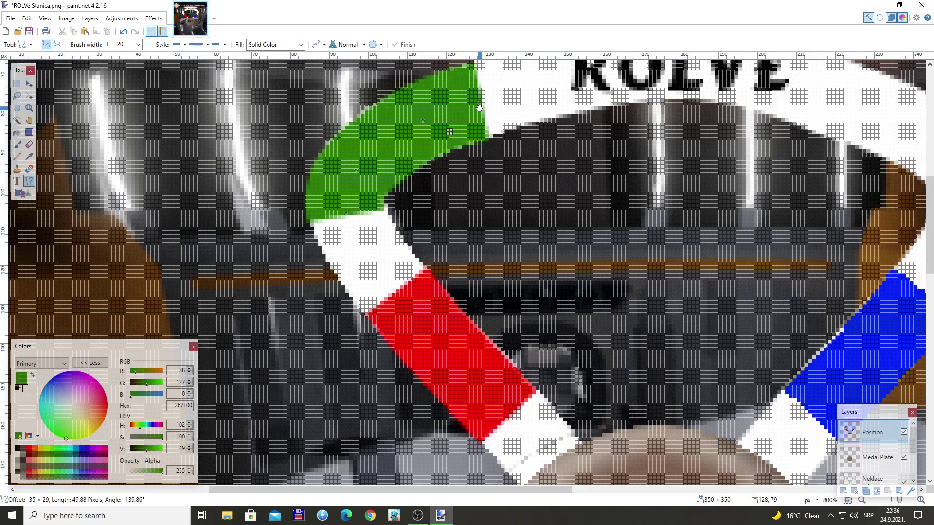
left_click_drag(421, 122, 423, 129)
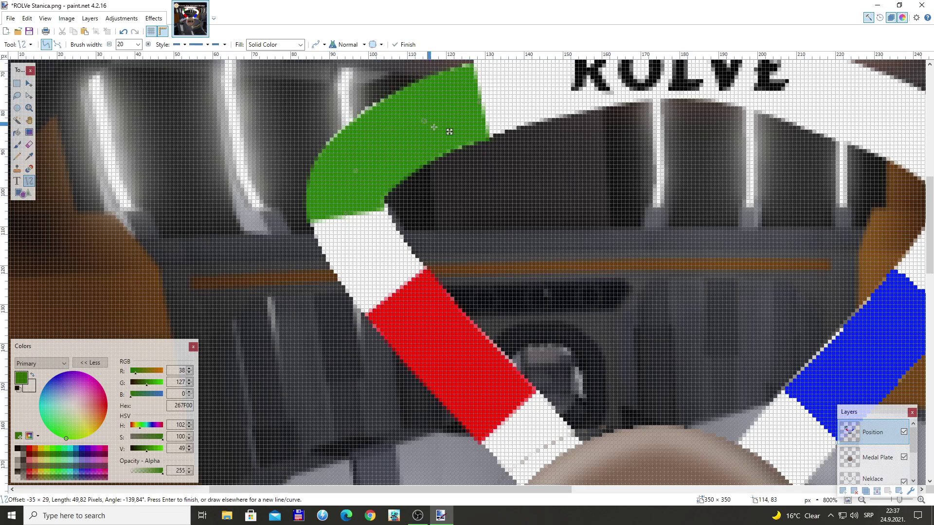
key("Return")
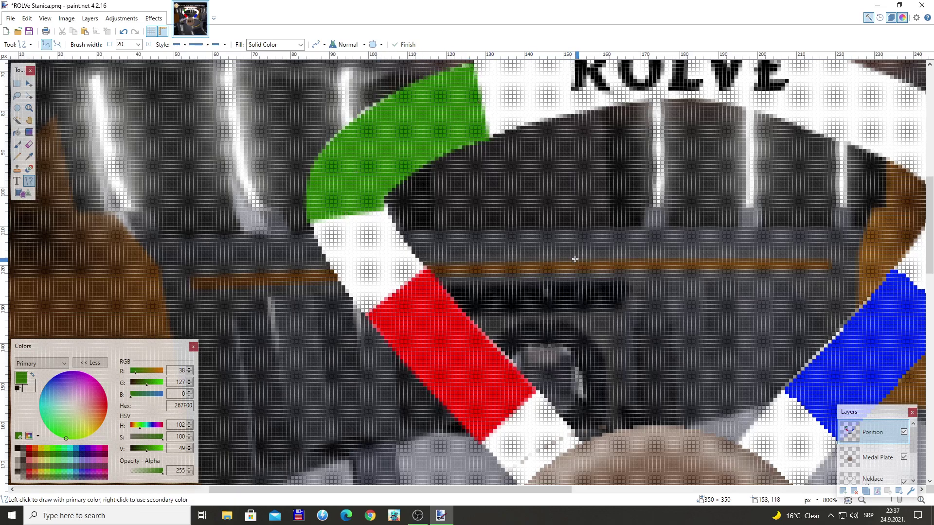
Draw a curved yellow (FFD800) band across the upper-right ribbon above the blue.
left_click(41, 450)
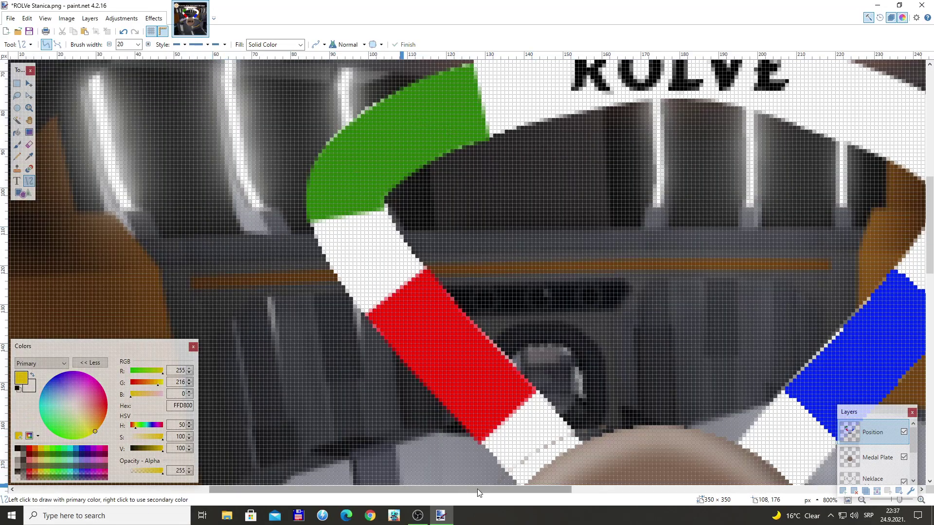
left_click_drag(477, 489, 621, 488)
mouse_move(504, 108)
left_mouse_down()
mouse_move(603, 127)
mouse_move(645, 155)
mouse_move(654, 170)
mouse_move(632, 220)
mouse_move(600, 235)
left_mouse_up()
left_click_drag(596, 156, 610, 175)
left_click_drag(549, 130, 553, 129)
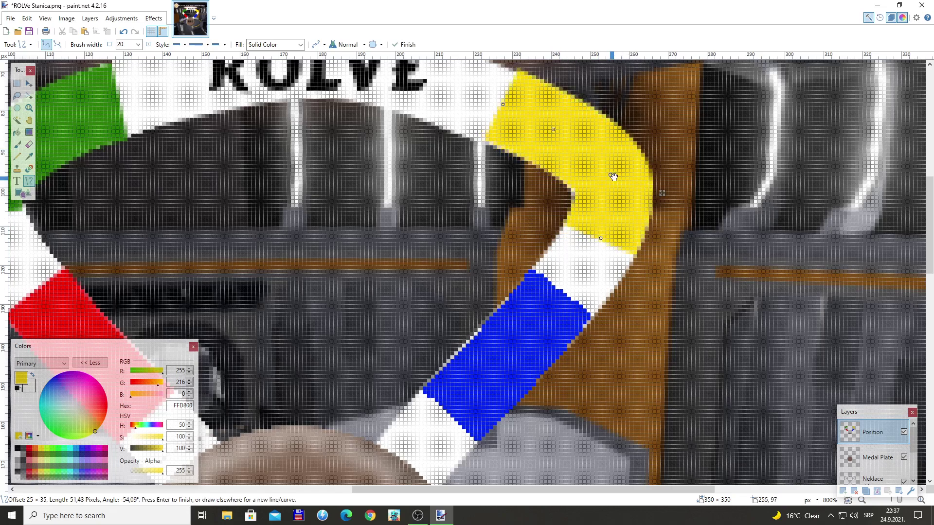
left_click_drag(600, 238, 599, 246)
left_click_drag(502, 104, 486, 97)
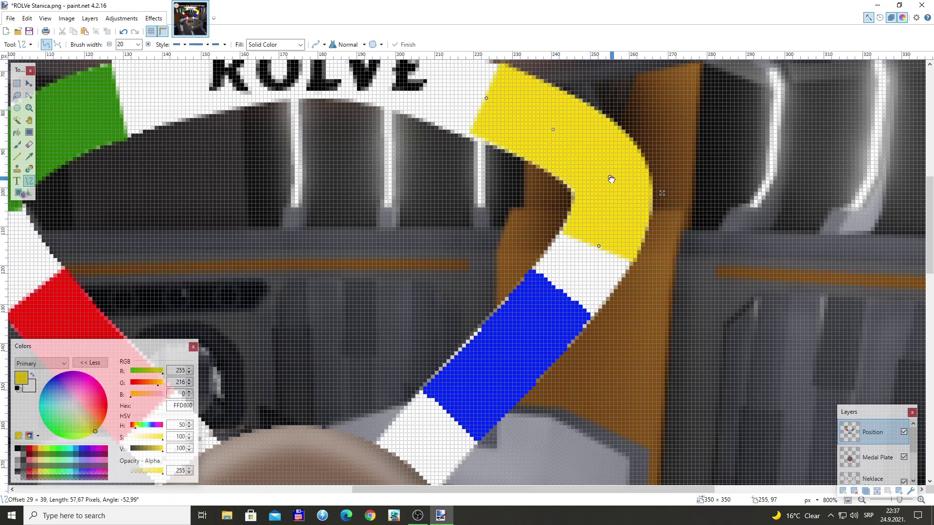
left_click_drag(609, 177, 609, 181)
left_click_drag(600, 248, 597, 252)
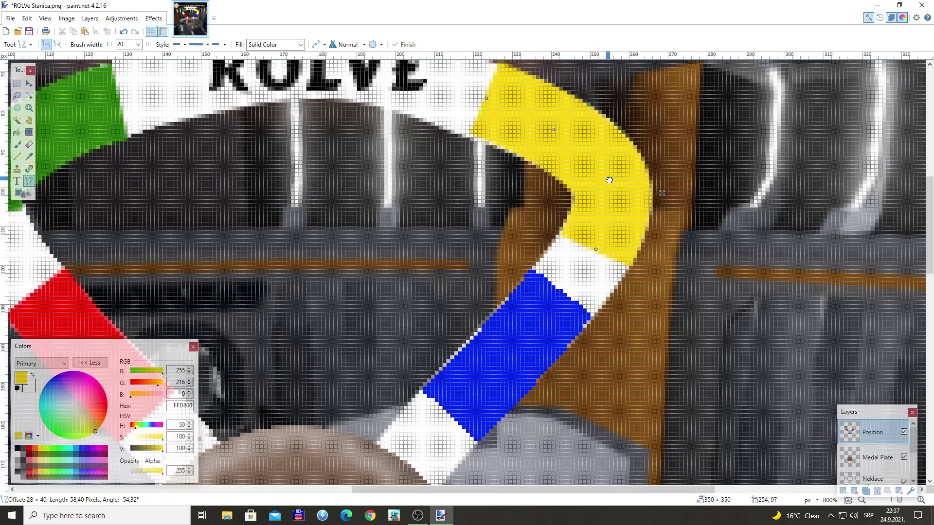
scroll(660, 194, "down", 5)
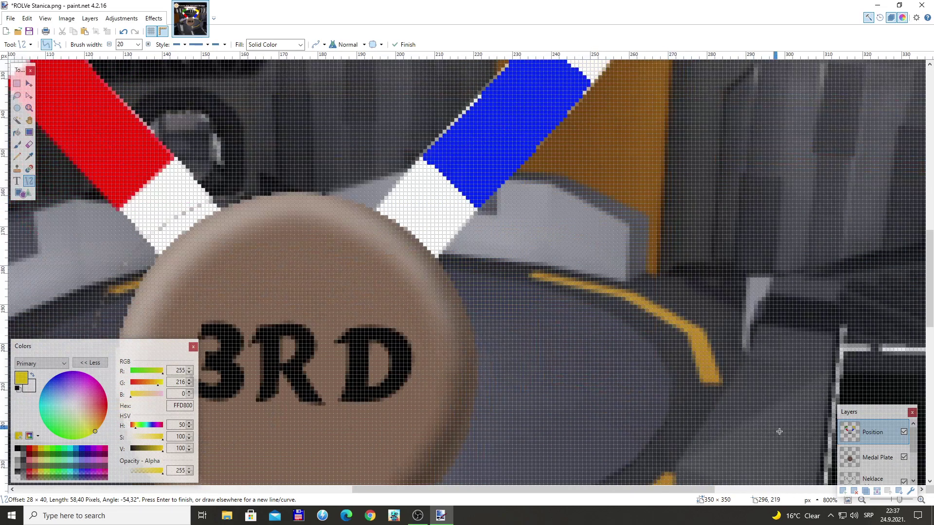
left_click(849, 501)
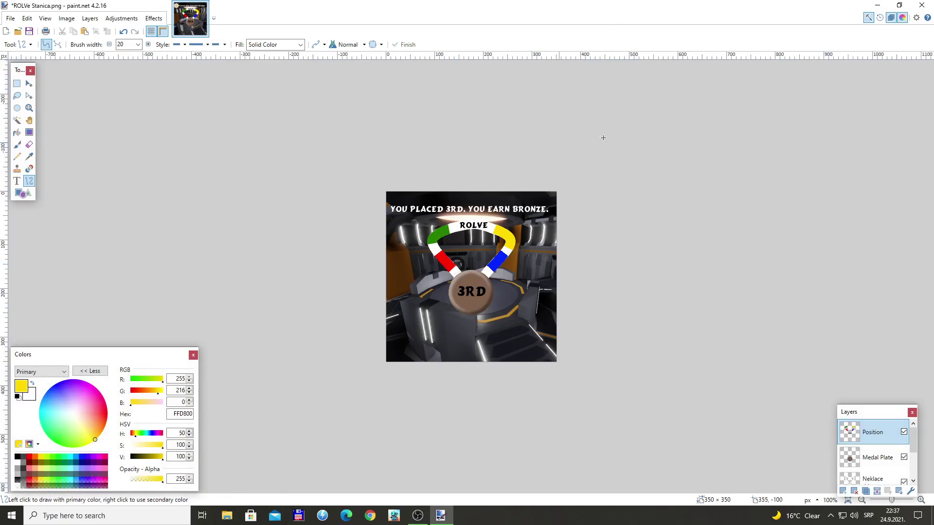
Use Save As to store the image in the Drawings folder as Bronze Arsenal.pdn.
left_click(878, 479)
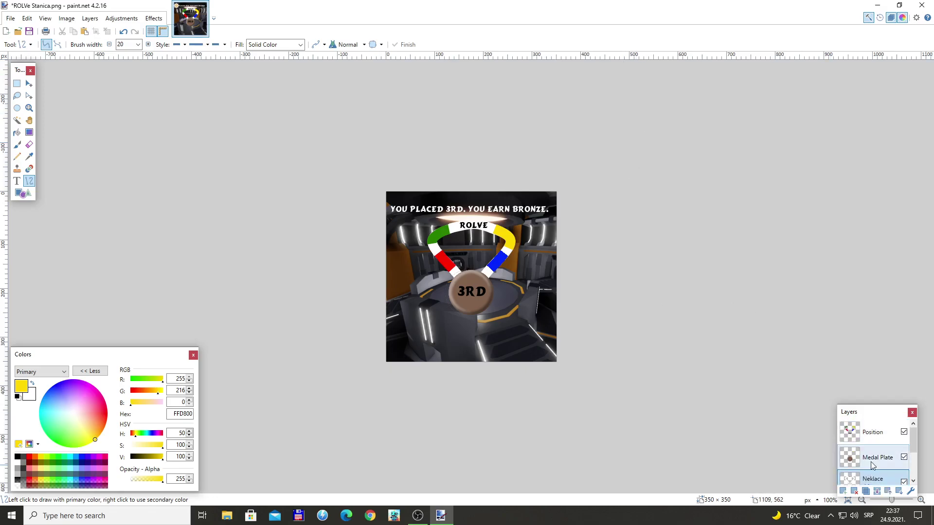
left_click(872, 465)
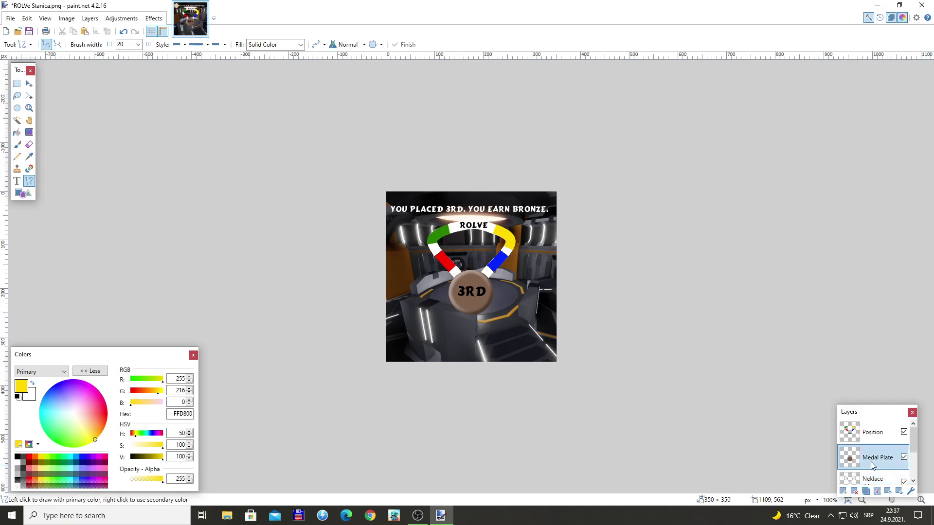
left_click(11, 18)
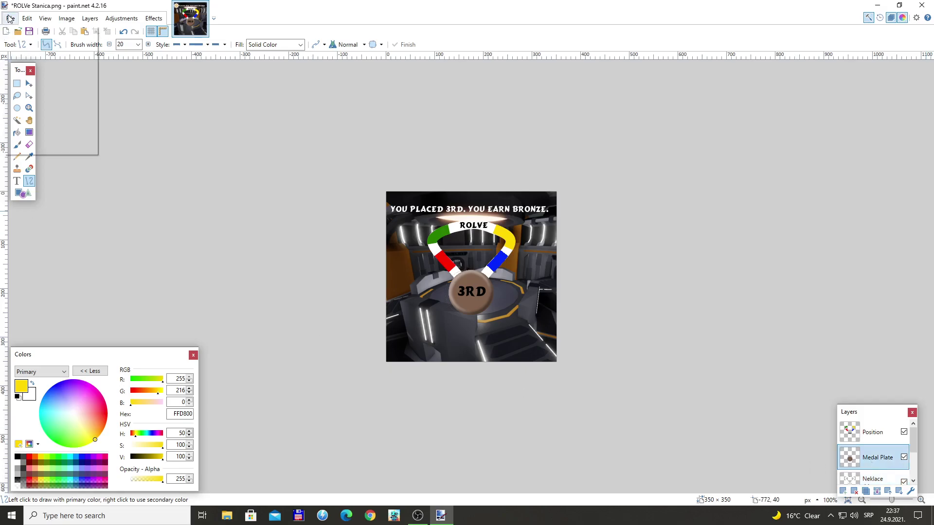
left_click(43, 93)
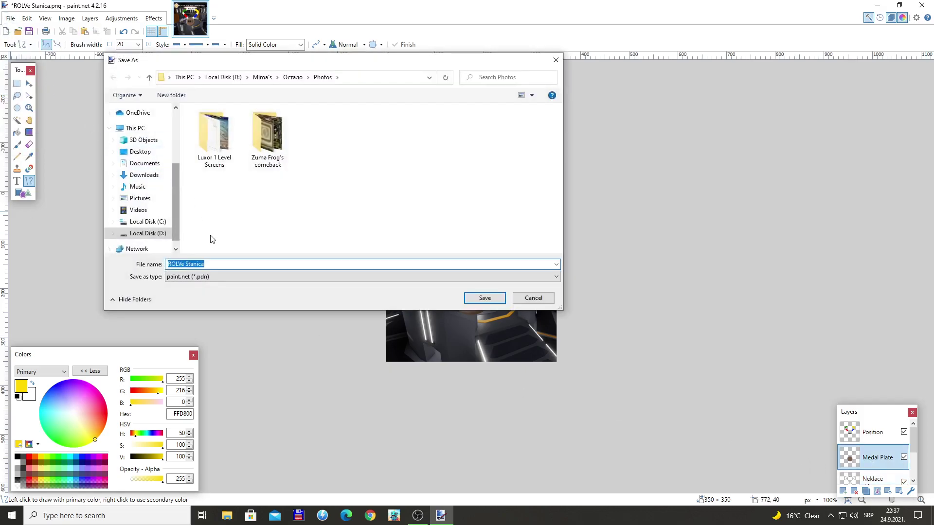
left_click(292, 78)
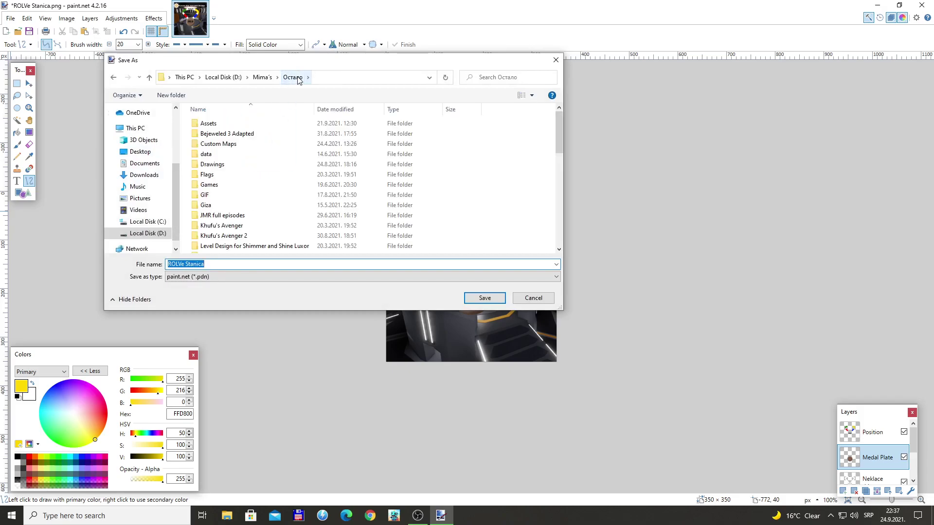
double_click(228, 165)
left_click(233, 264)
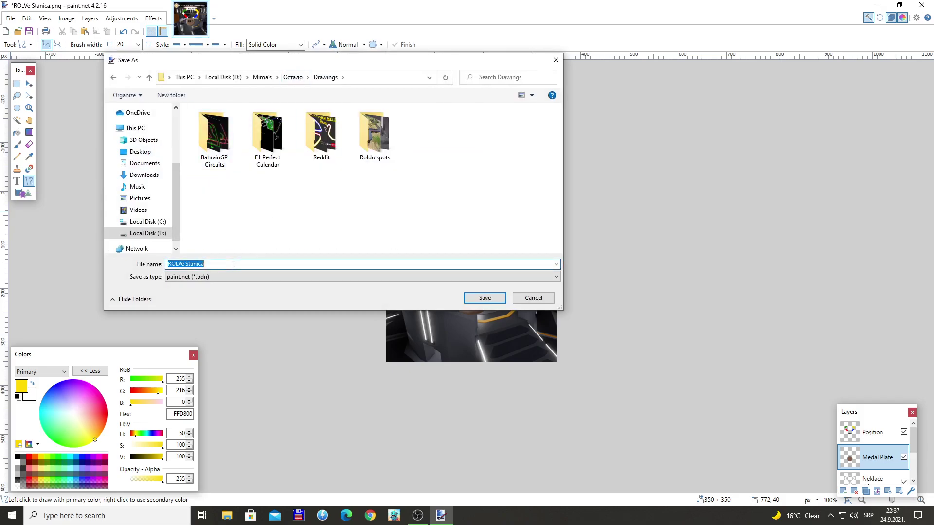
type("Bronze Arsenal")
key("Return")
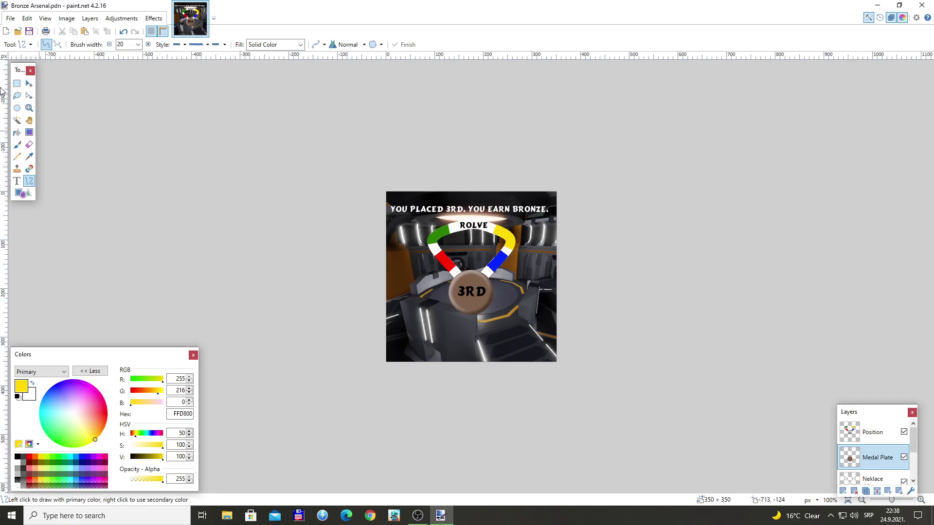
Select the Position layer and zoom in on the 3RD lettering.
left_click(17, 121)
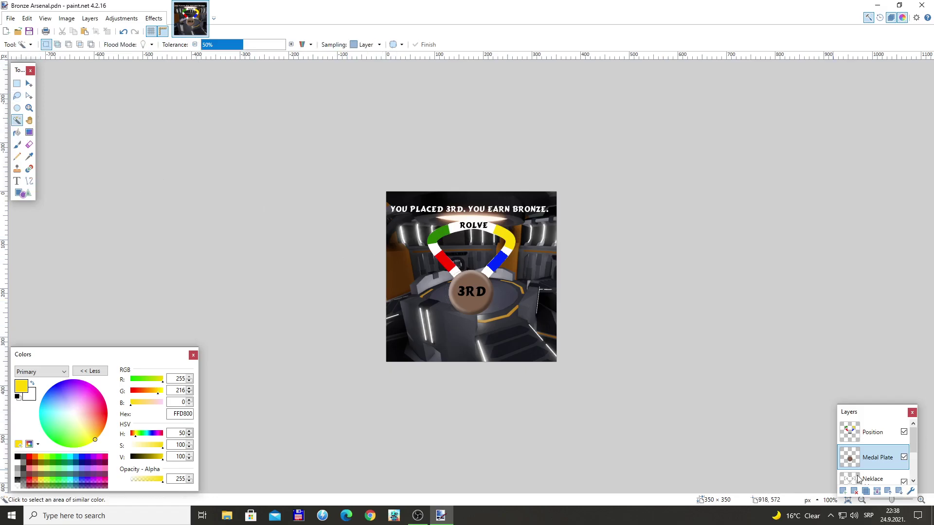
left_click(868, 437)
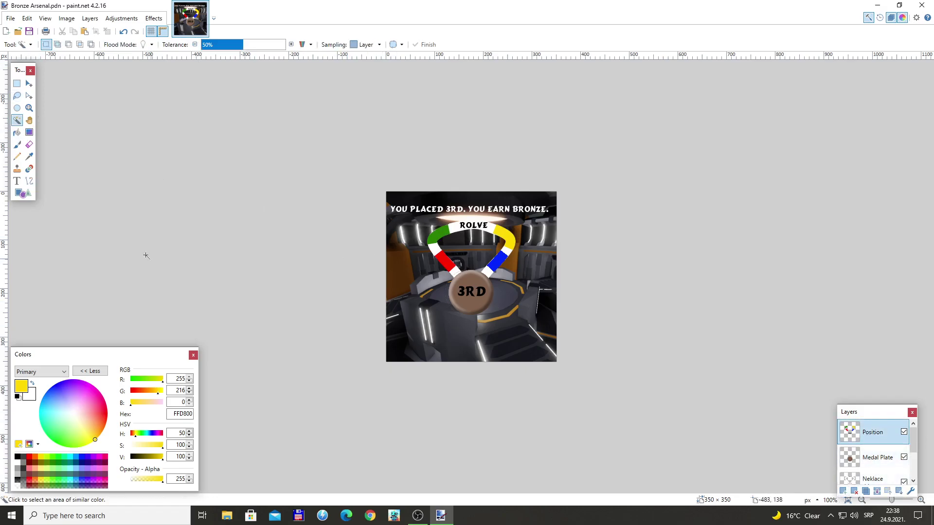
left_click(29, 107)
left_click(471, 294)
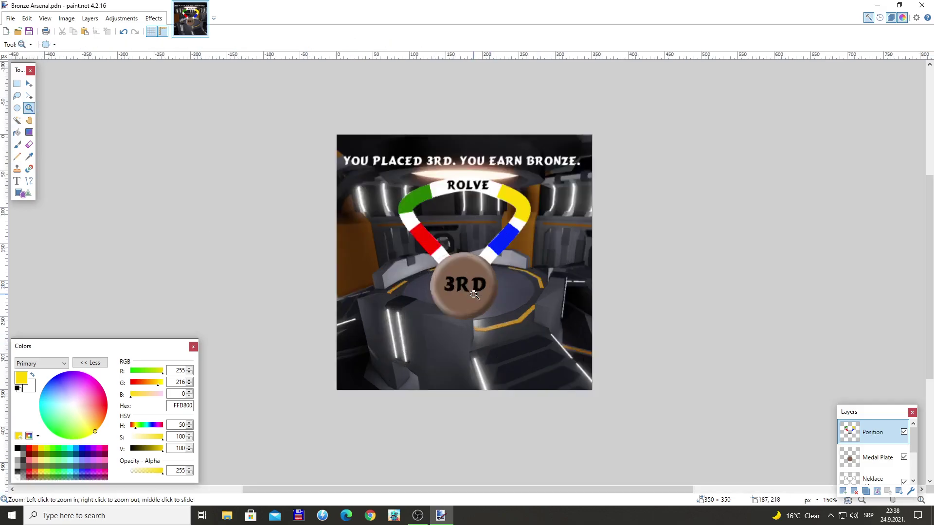
left_click(468, 292)
left_click(463, 290)
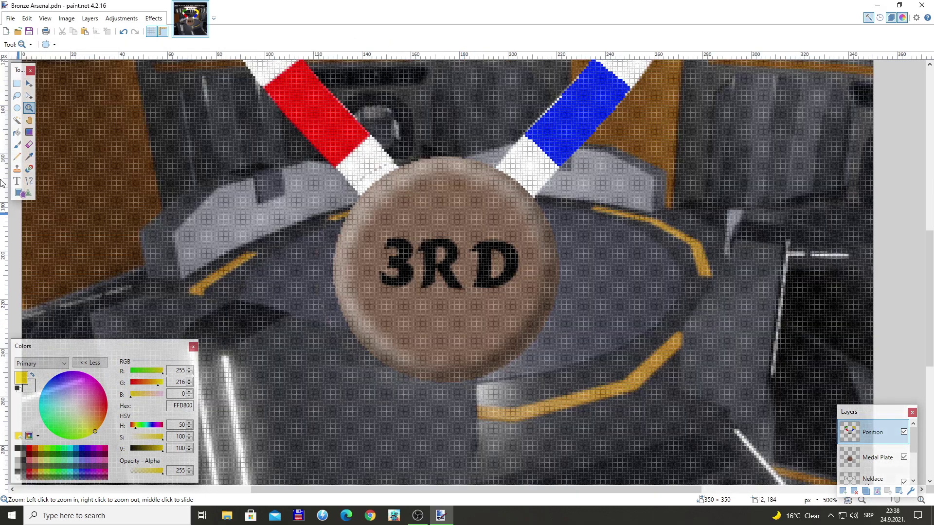
Magic Wand and delete the 3, R and D letters one by one.
left_click(18, 120)
left_click(407, 264)
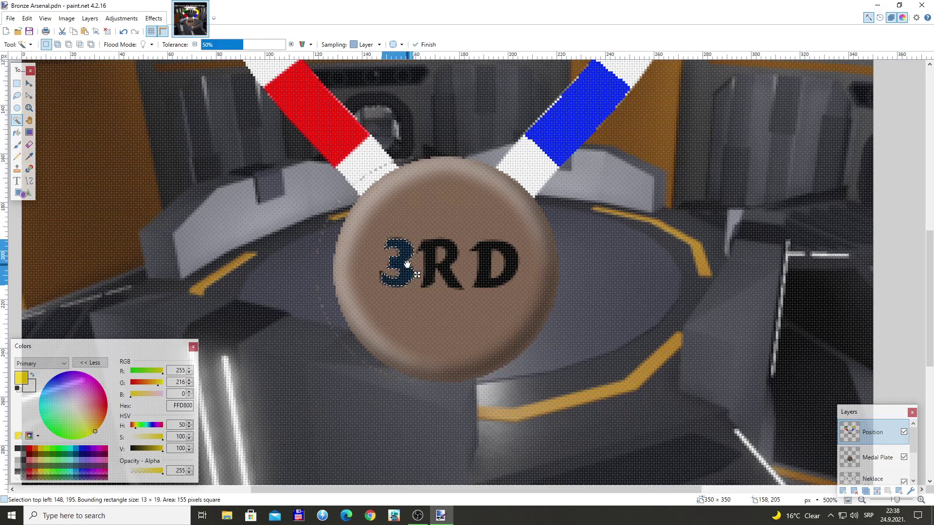
key("Delete")
left_click(432, 259)
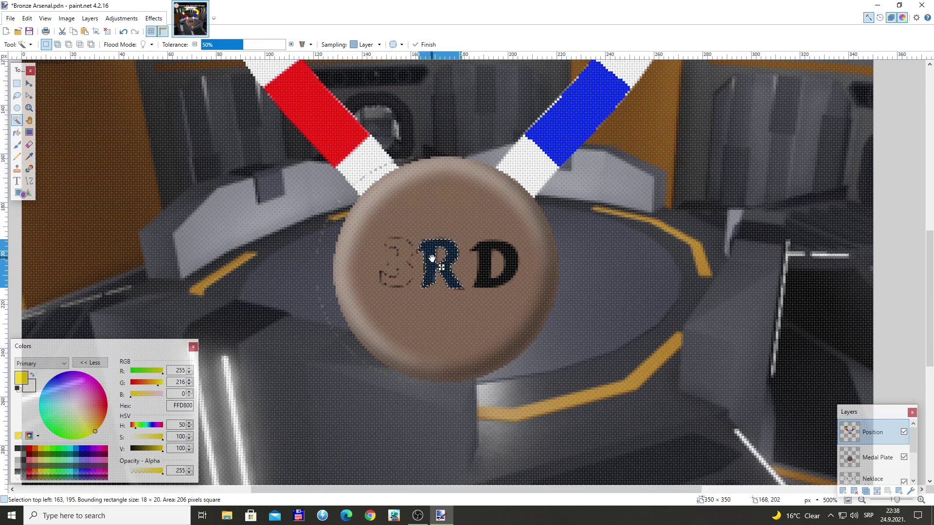
key("Delete")
left_click(481, 257)
key("Delete")
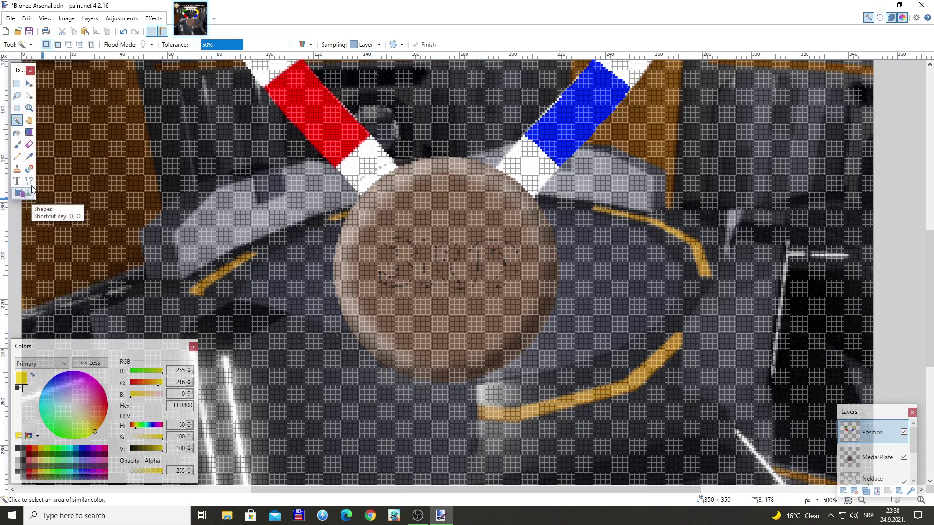
Sample the medal's brown colour 7F614D from the Medal Plate layer.
left_click(29, 156)
left_click(447, 209)
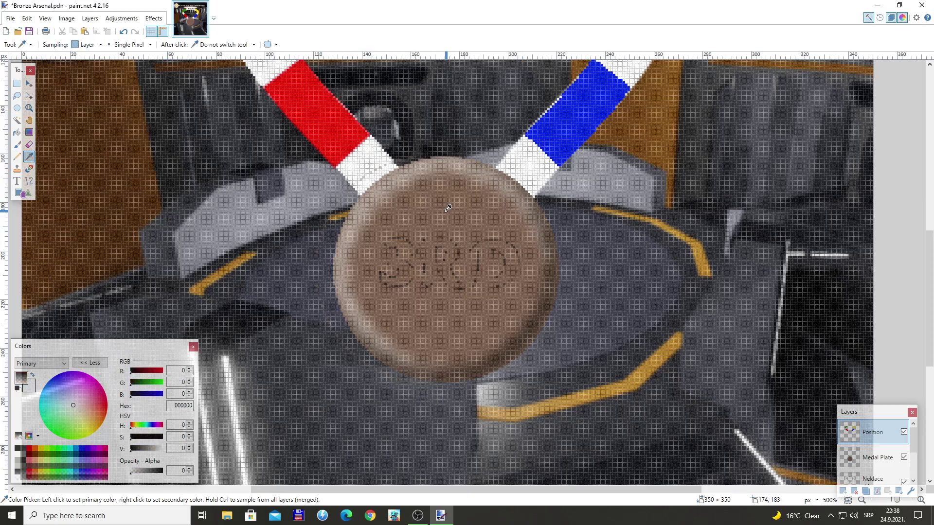
left_click(875, 457)
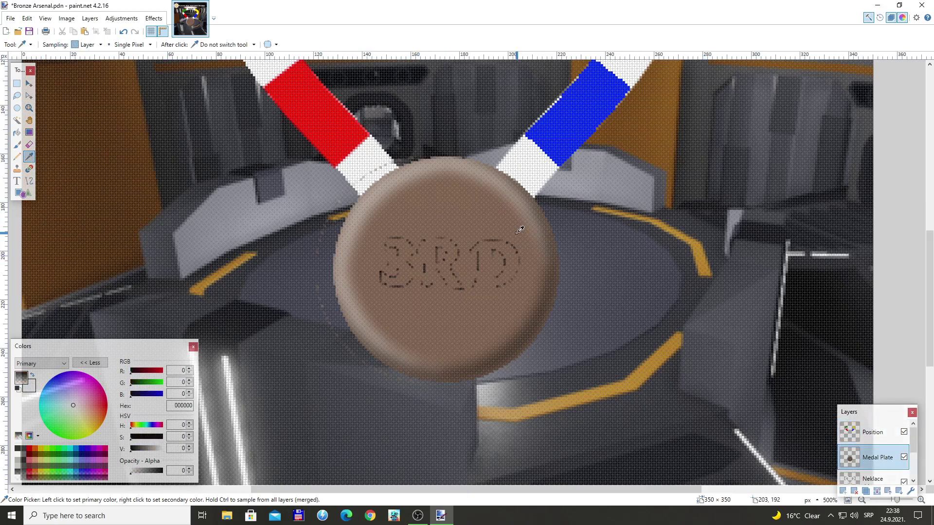
left_click(452, 208)
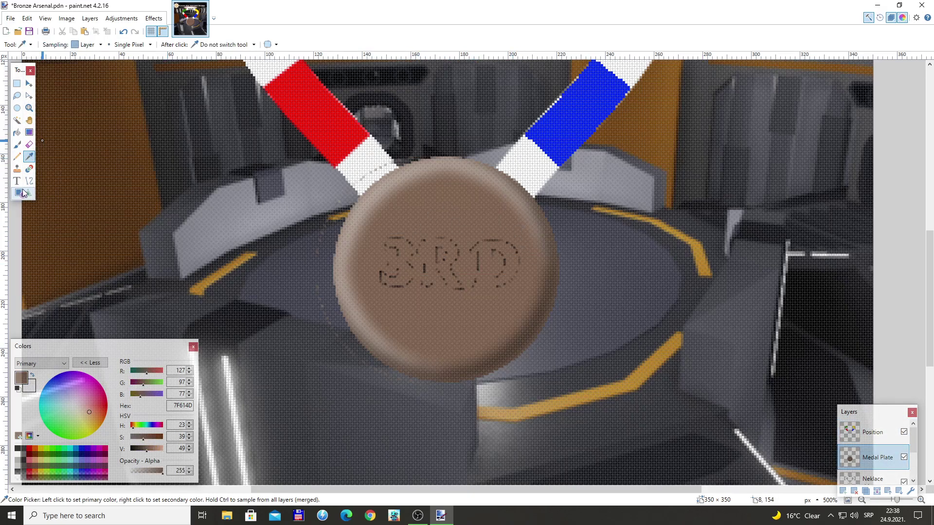
Draw a filled brown ellipse over the leftover lettering on the Position layer.
left_click(19, 193)
left_click(872, 432)
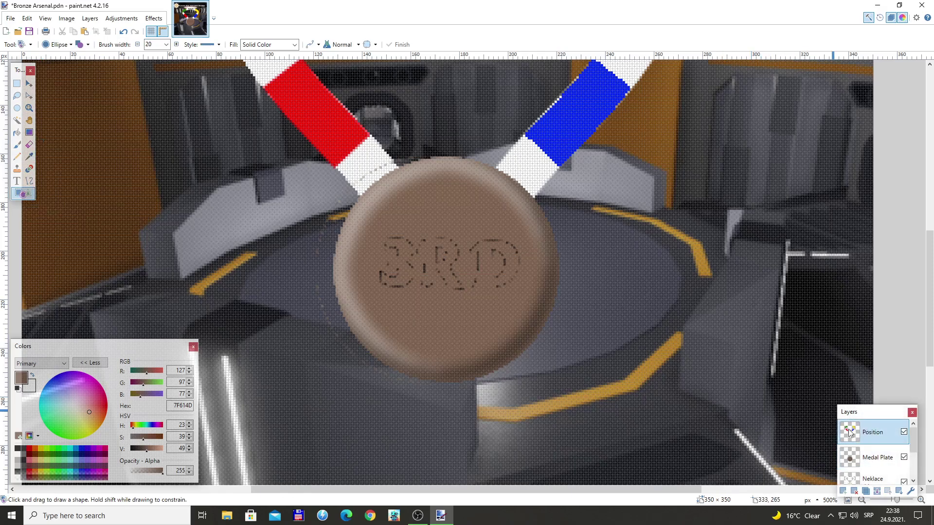
left_click_drag(388, 224, 525, 305)
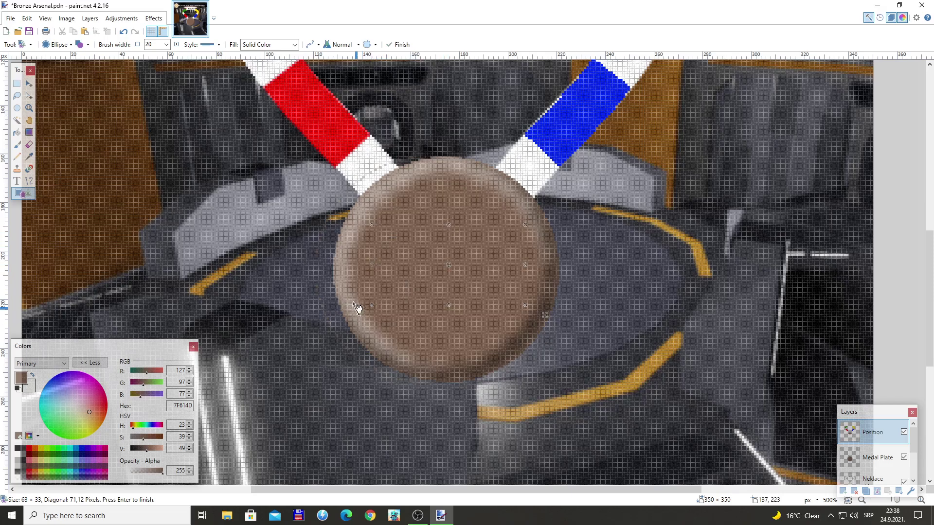
key("Return")
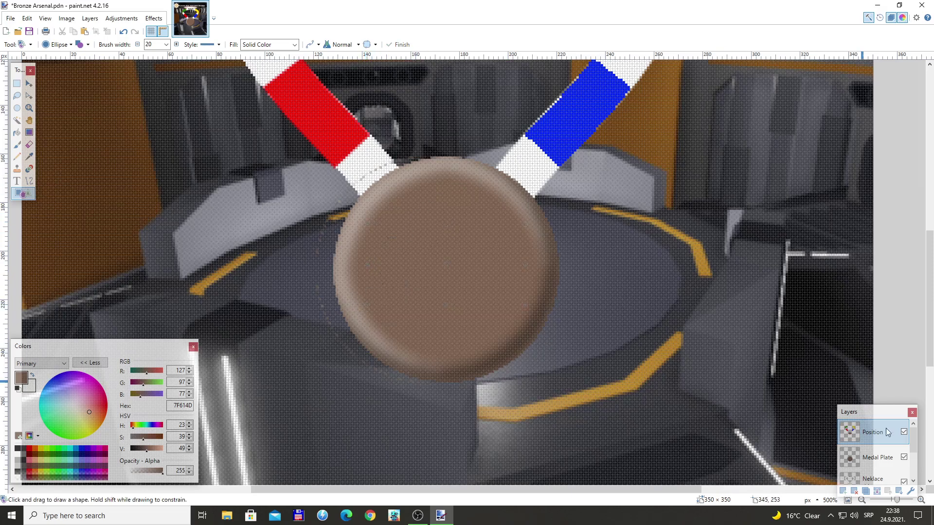
left_click(878, 457)
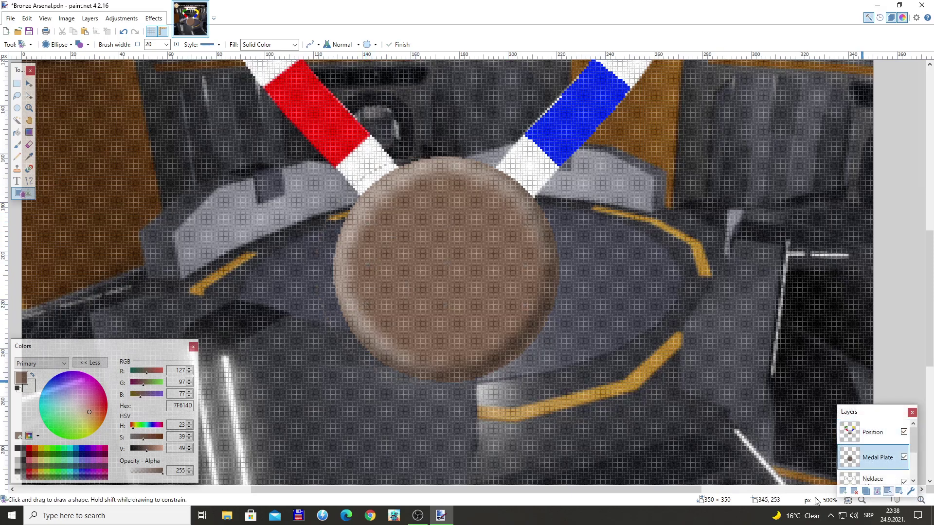
Fill the medal disc and oval with grey 808080 and repeat the Bevel Object effect.
left_click(23, 456)
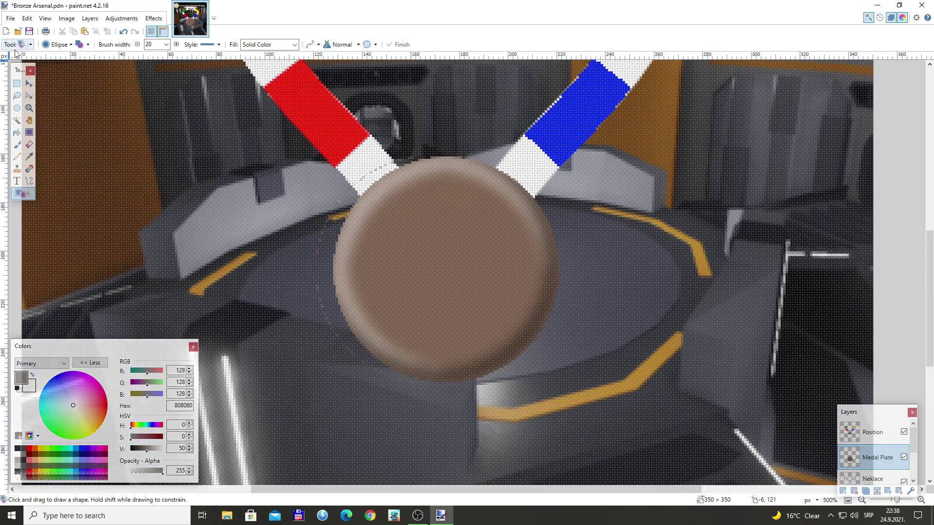
left_click(17, 132)
left_click(427, 250)
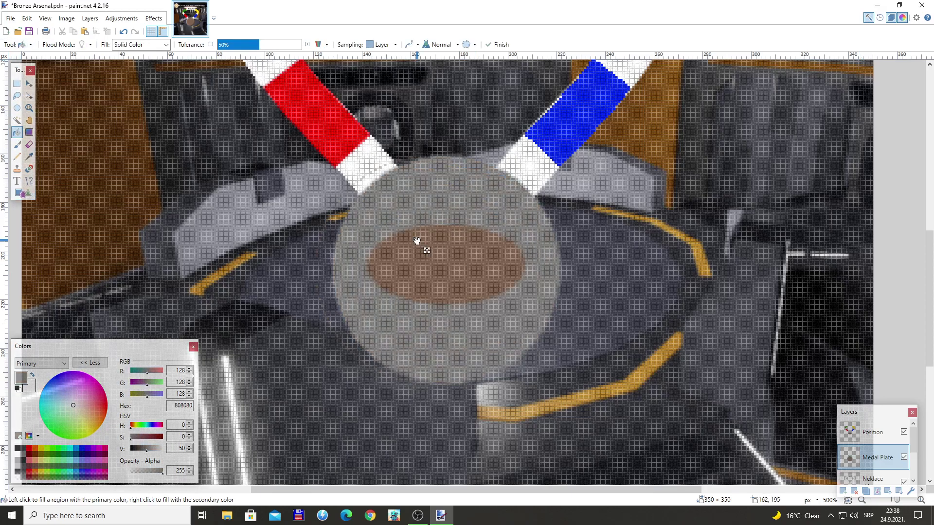
left_click(424, 274)
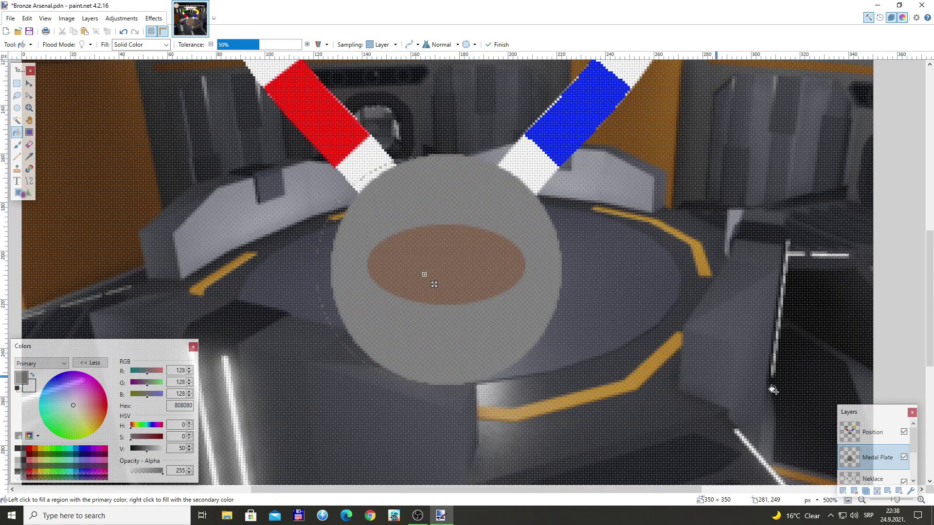
key("alt+Page_Up")
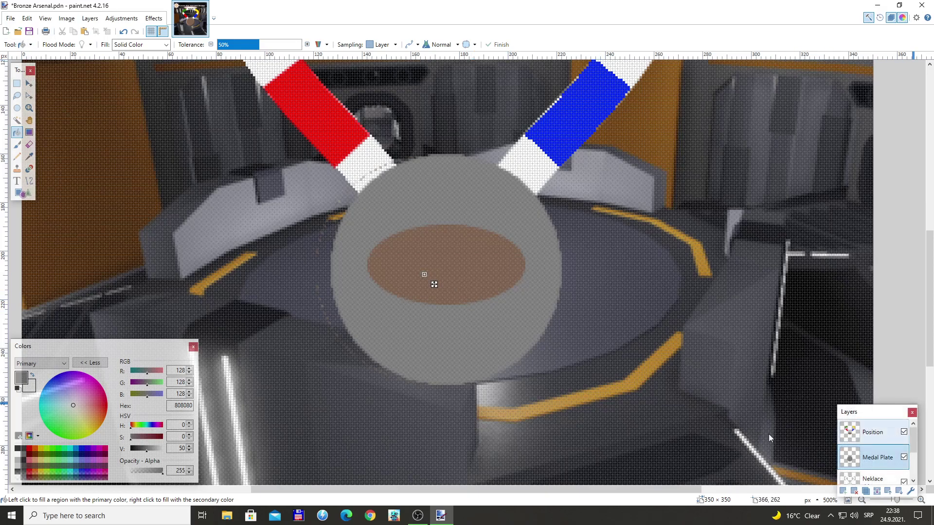
left_click(440, 271)
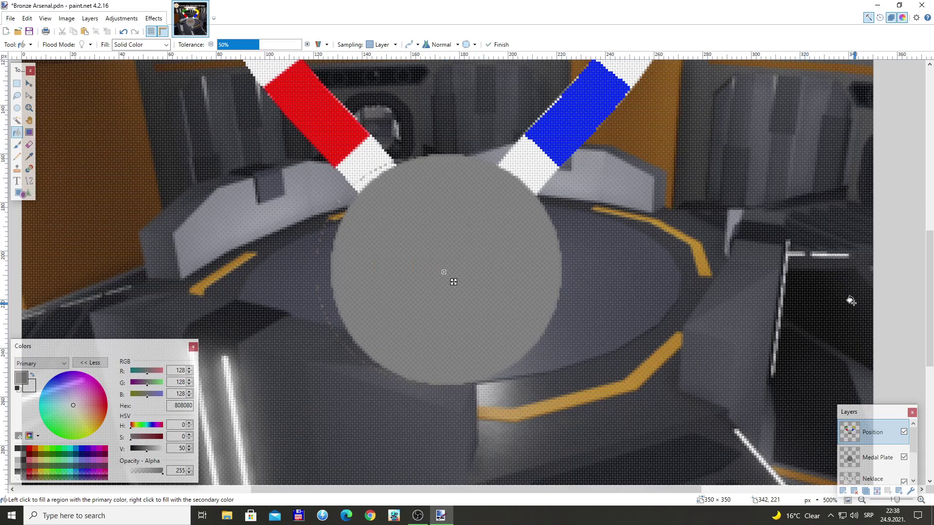
left_click(154, 18)
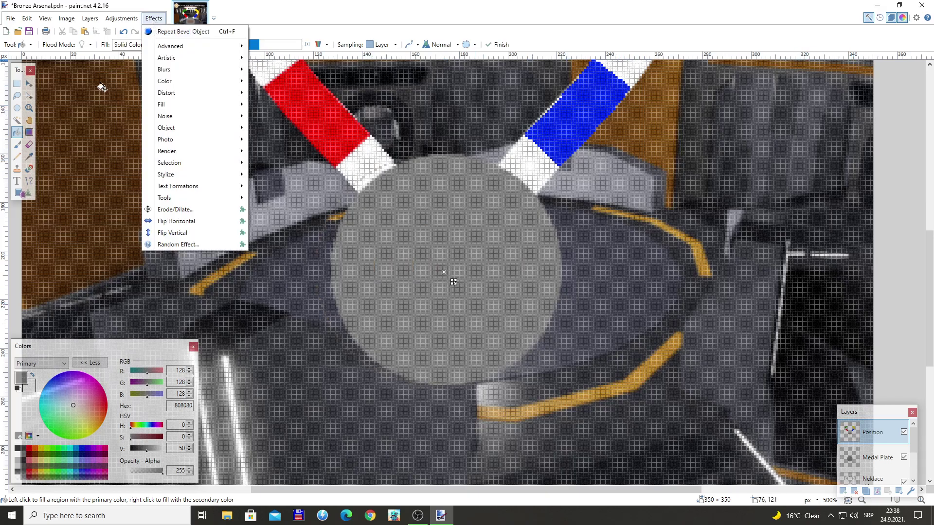
left_click(221, 32)
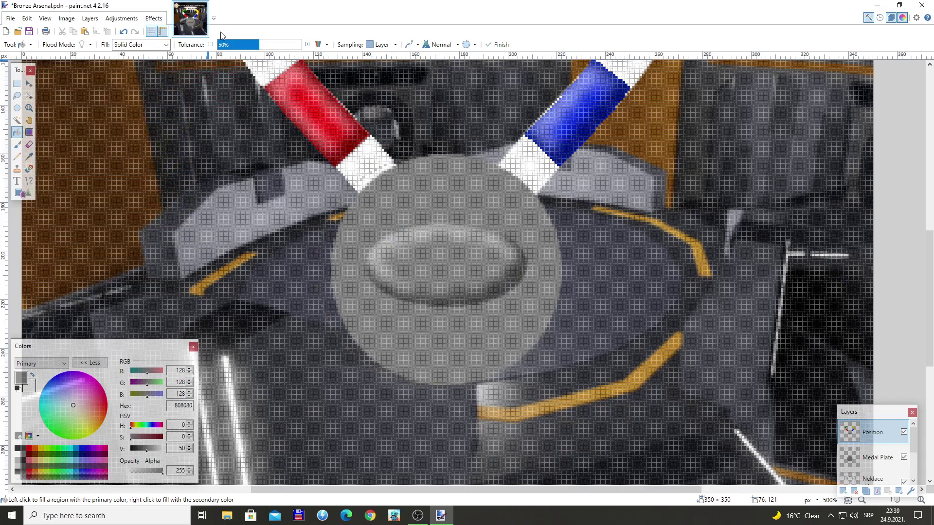
Undo the partial erase and redo until the bronze medal's 3RD is intact, then save Bronze Arsenal.
scroll(364, 245, "up", 5)
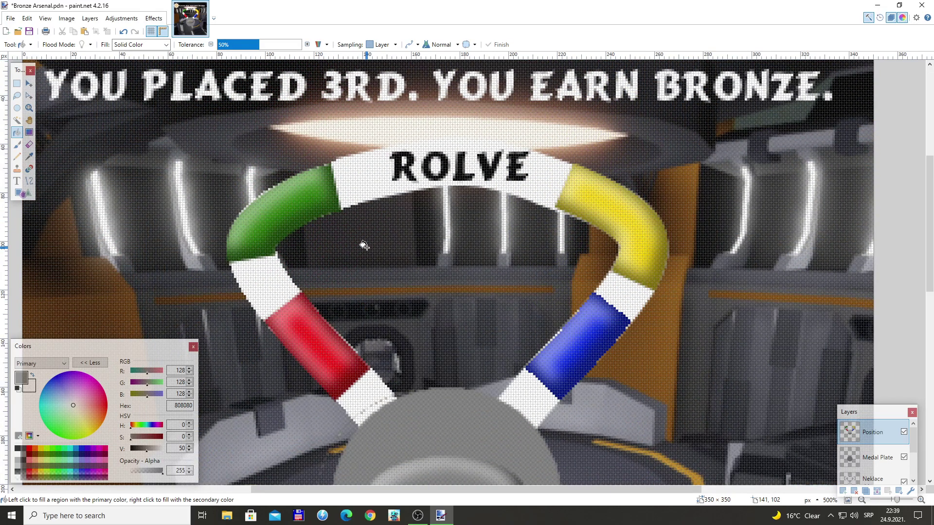
scroll(364, 244, "down", 3)
scroll(379, 253, "up", 1)
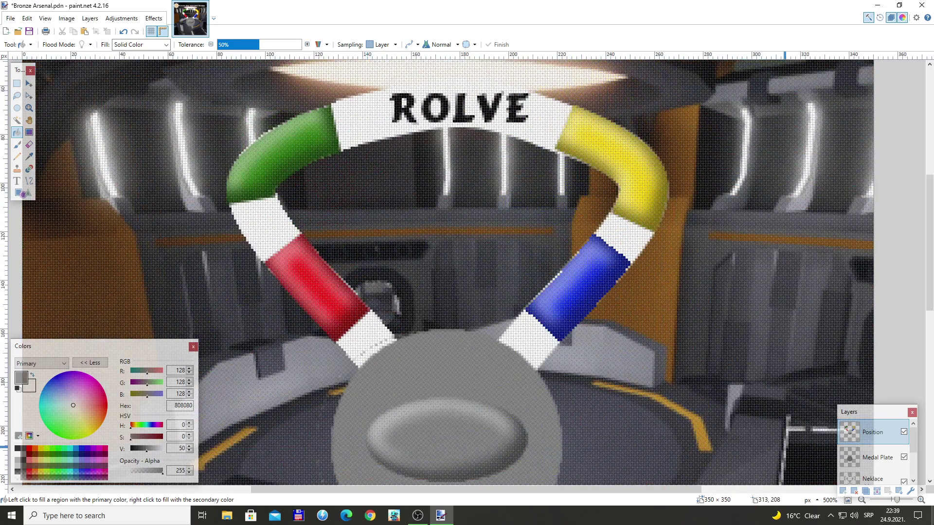
left_click(847, 501)
key("ctrl+z")
key("ctrl+z")
key("ctrl+z")
key("ctrl+z")
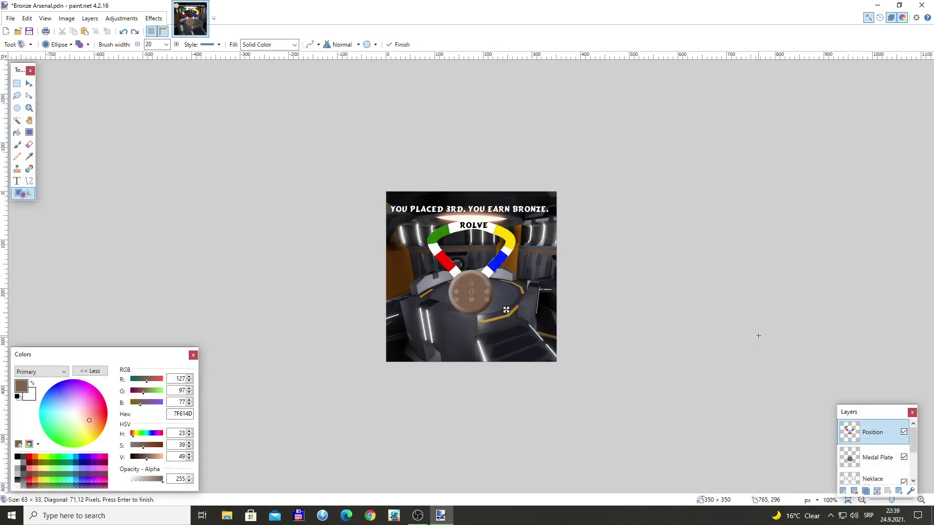
key("ctrl+z")
key("s")
key("s")
key("s")
key("s")
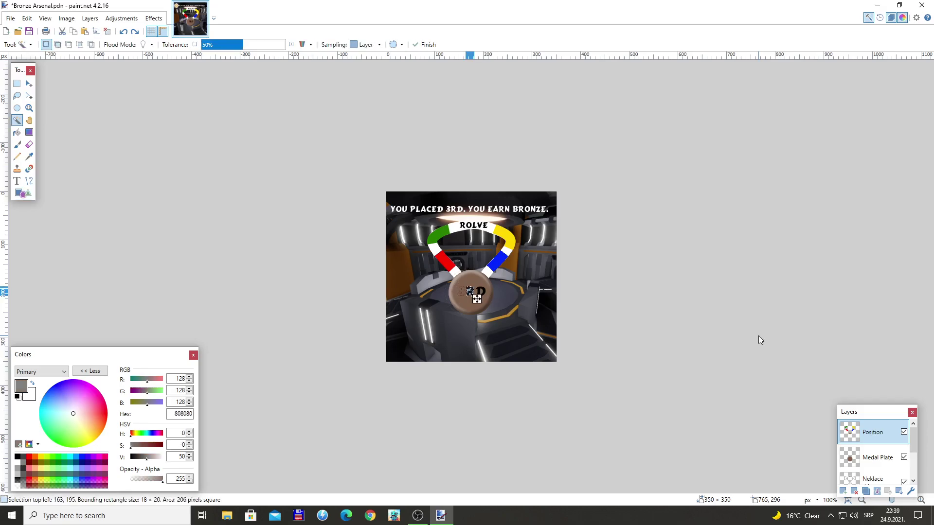
key("ctrl+z")
key("ctrl+z")
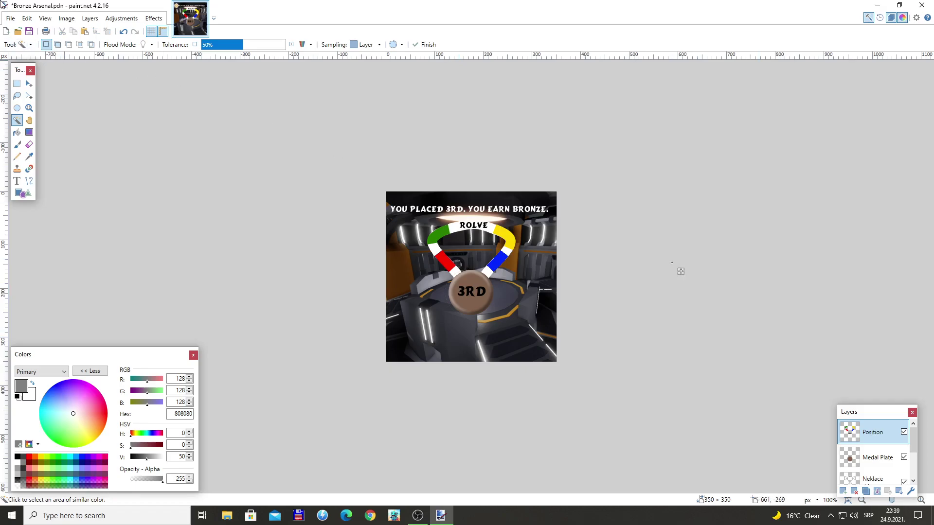
left_click(136, 32)
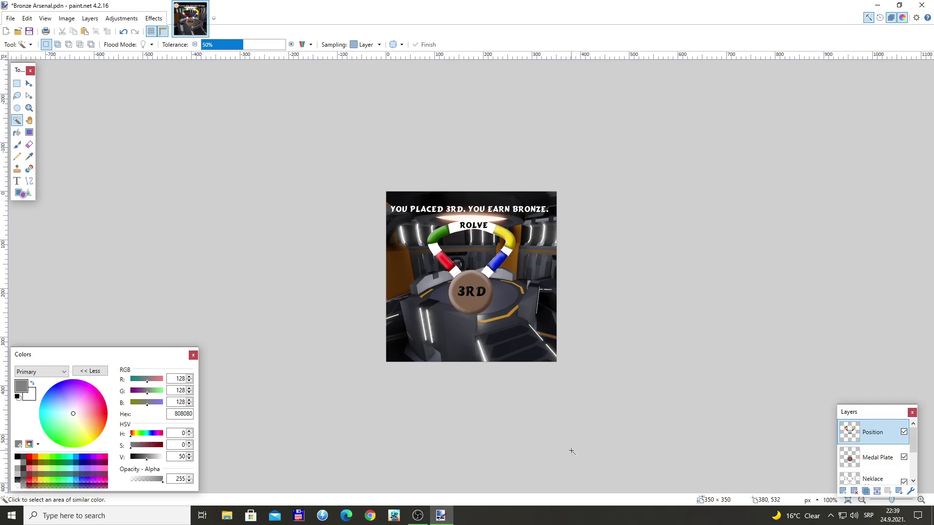
key("ctrl+s")
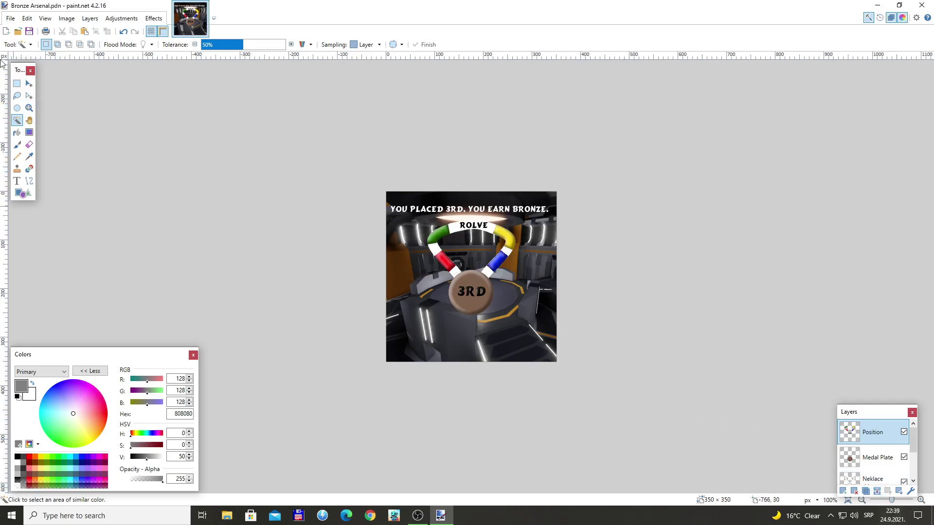
Zoom in on the 3RD medal and sample its brown colour from the Medal Plate.
left_click(29, 108)
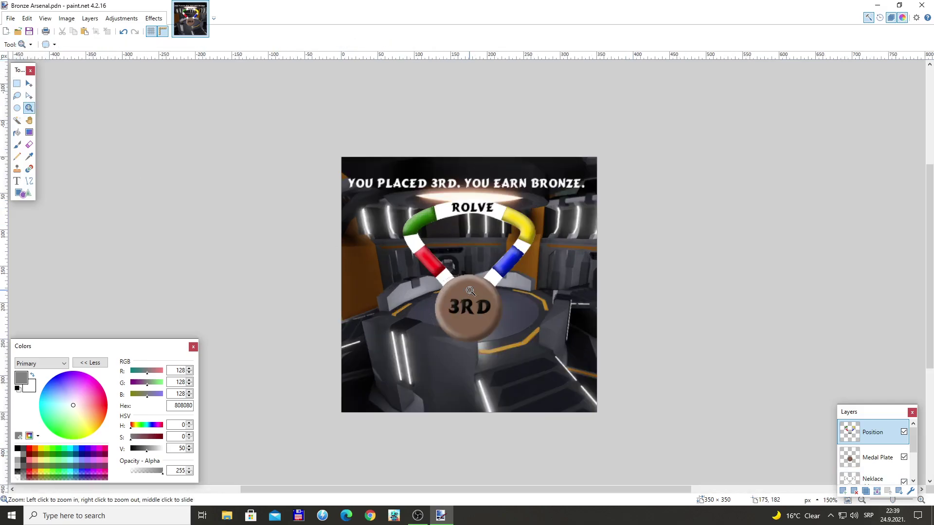
left_click(469, 322)
left_click(470, 321)
left_click(469, 322)
left_click(470, 322)
left_click(470, 341)
left_click(471, 340)
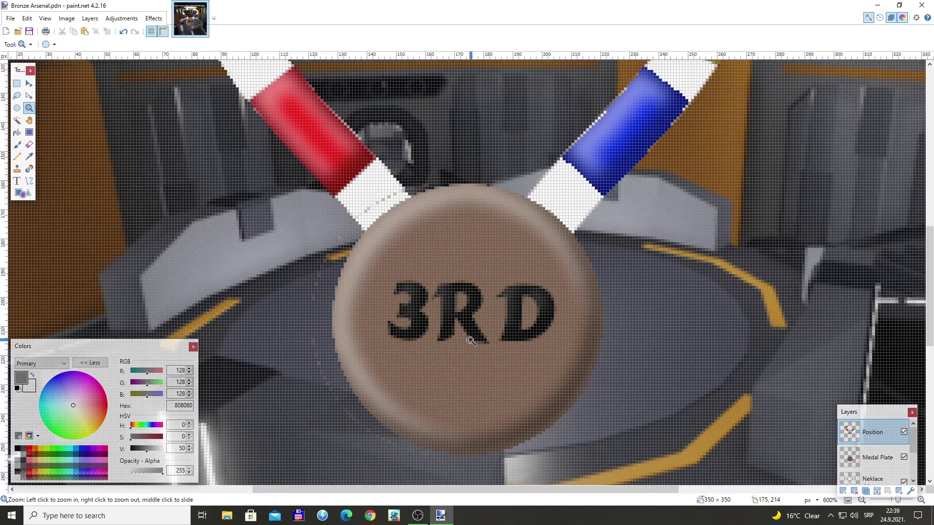
left_click(22, 193)
left_click(877, 457)
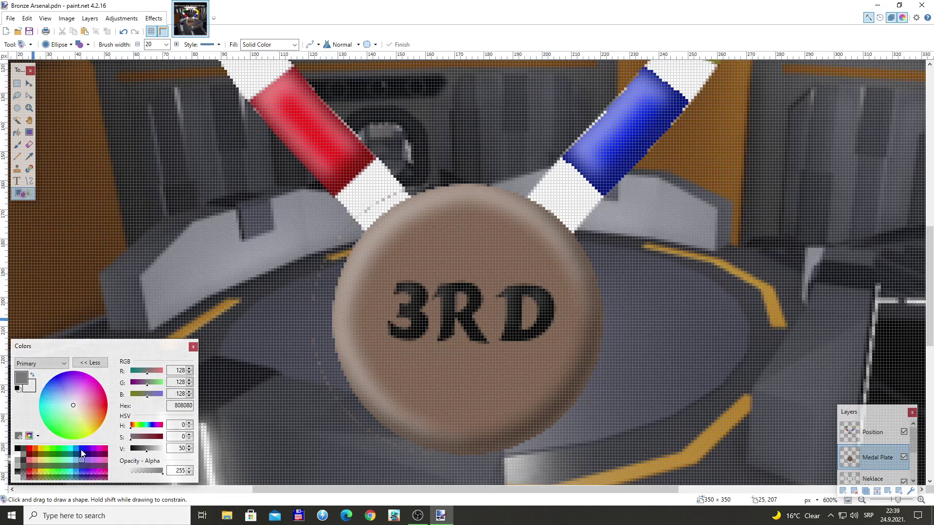
left_click(29, 157)
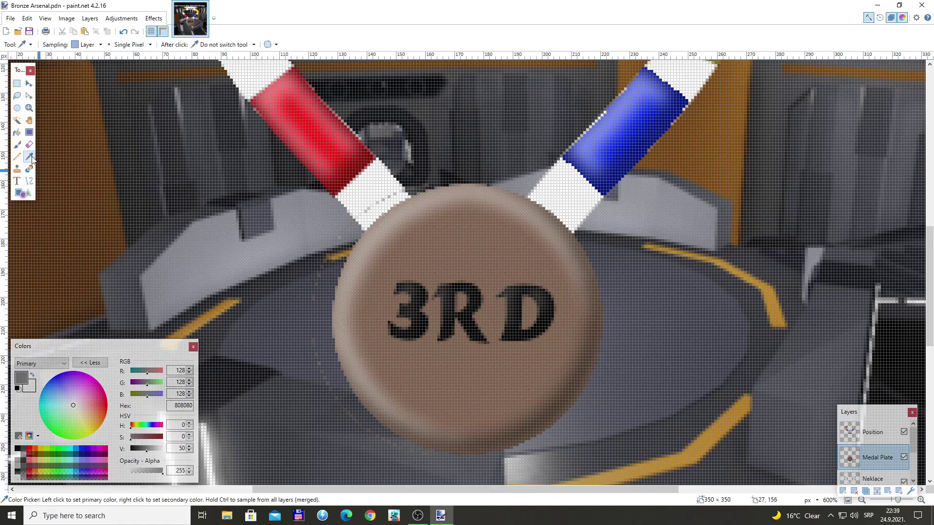
left_click(473, 267)
Try covering 3RD with a brown ellipse on the Position layer, then undo it.
left_click(873, 432)
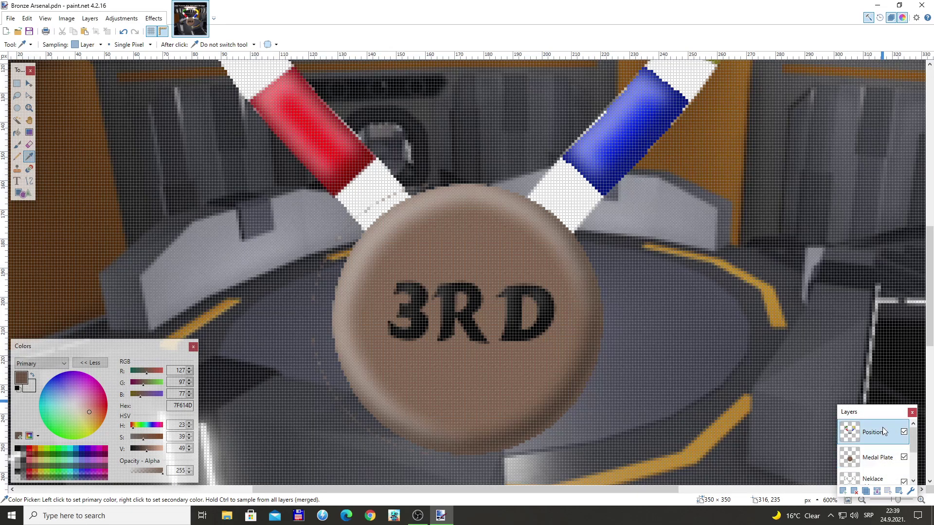
left_click(22, 194)
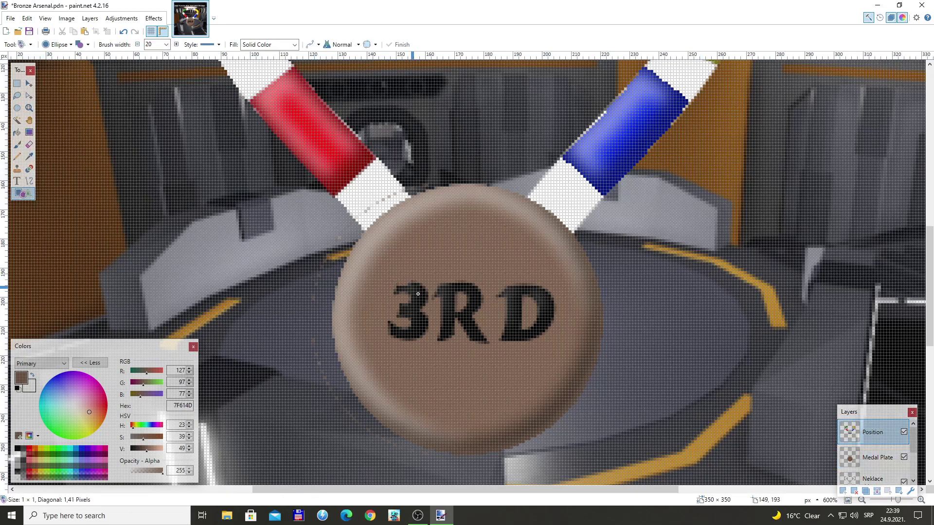
left_click_drag(392, 277, 563, 365)
left_click_drag(476, 263, 475, 256)
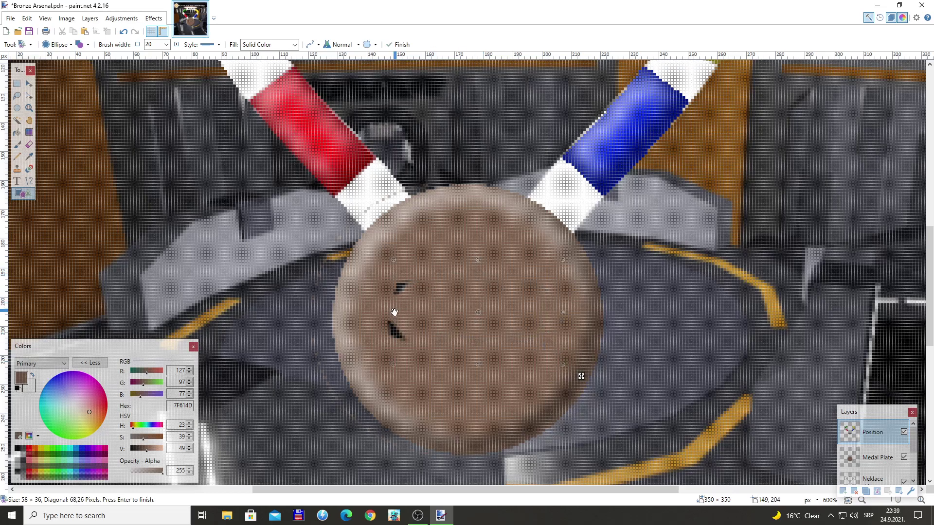
left_click_drag(392, 312, 375, 316)
key("Return")
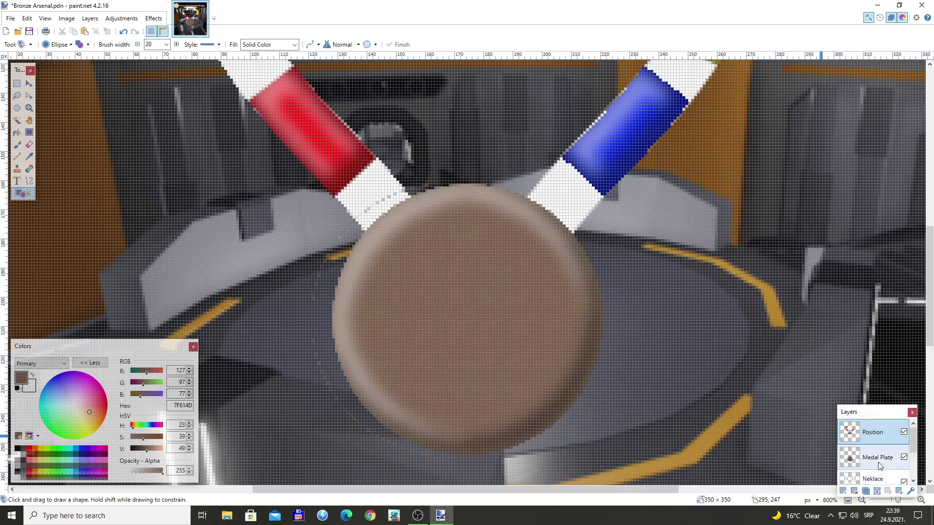
key("ctrl+z")
key("ctrl+z")
key("ctrl+z")
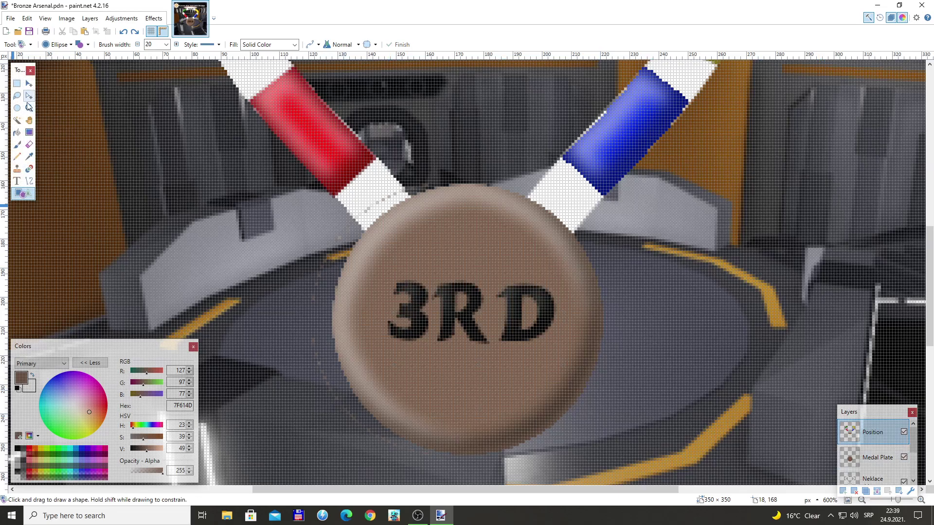
Erase the 3RD lettering from the Position layer, leaving a plain plate.
left_click(30, 145)
mouse_move(413, 287)
left_mouse_down()
mouse_move(424, 326)
mouse_move(518, 323)
mouse_move(531, 314)
mouse_move(492, 296)
left_mouse_up()
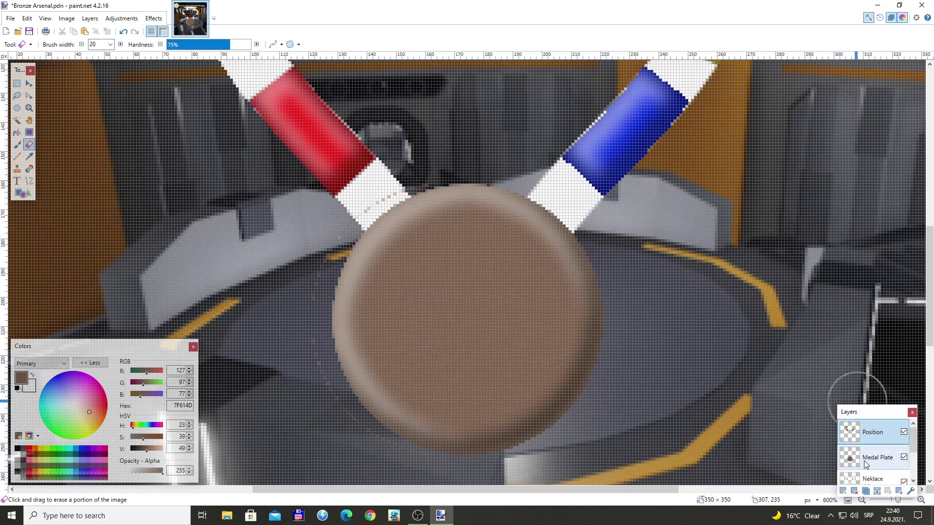
left_click(863, 460)
left_click(23, 456)
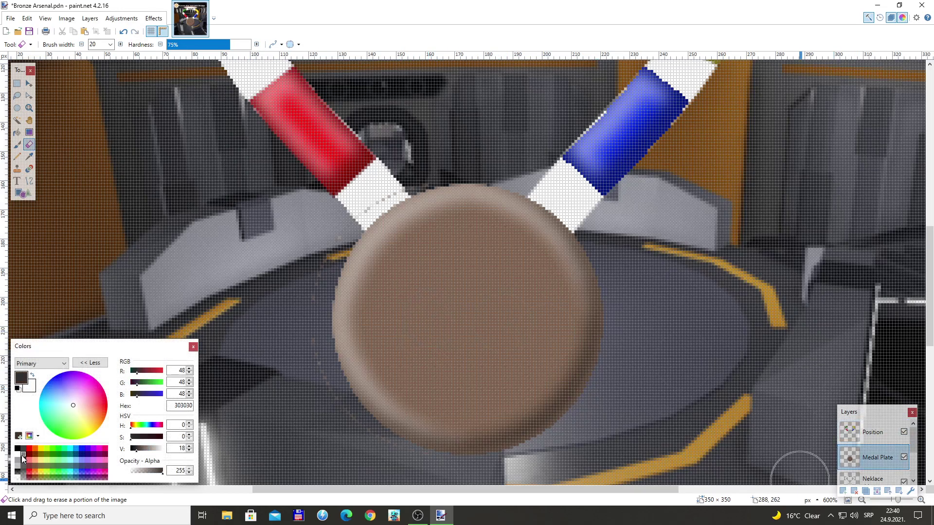
Fill the medal plate with grey 808080, reapply the bevel effect, and deselect.
left_click(23, 460)
left_click(17, 131)
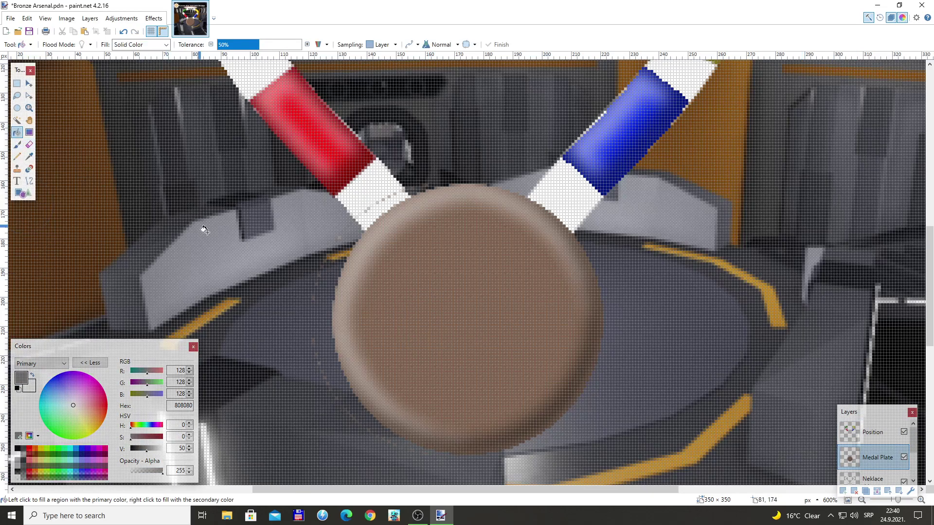
left_click(455, 294)
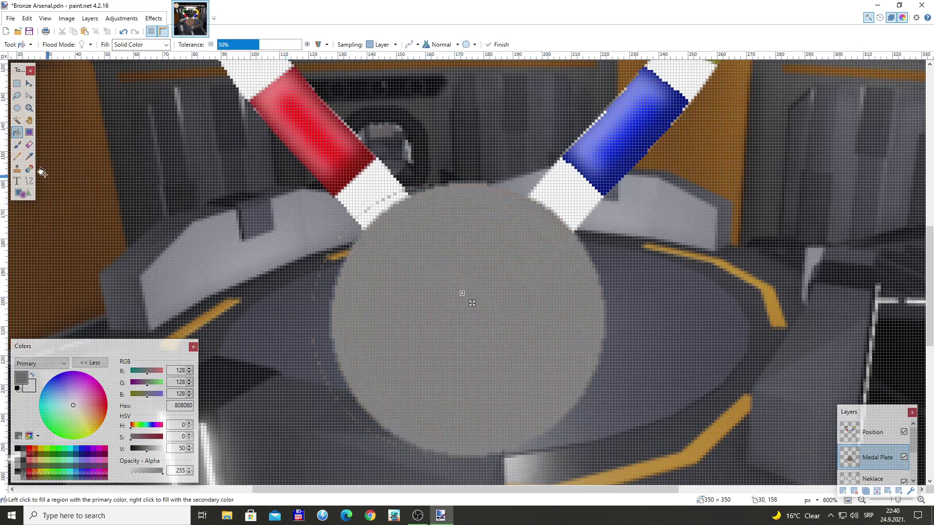
key("s")
key("s")
key("s")
key("s")
left_click(530, 338)
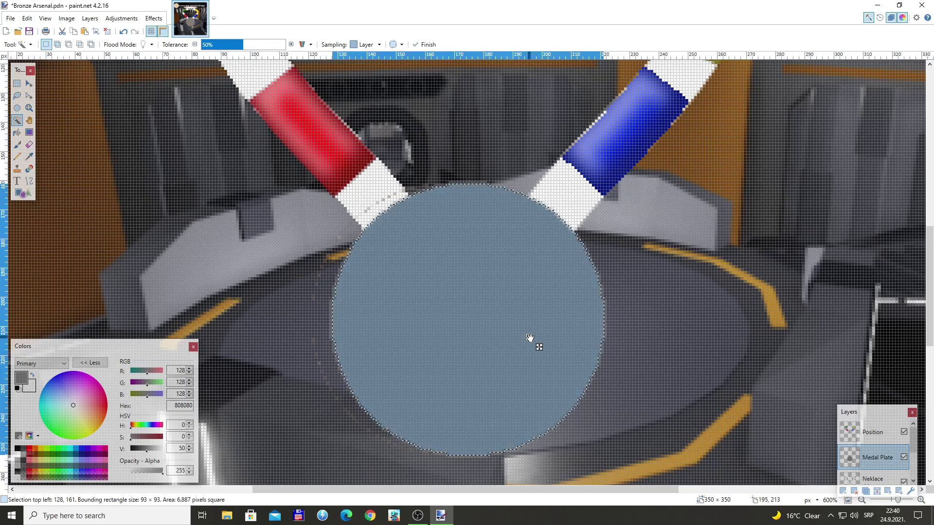
key("ctrl+f")
key("ctrl+d")
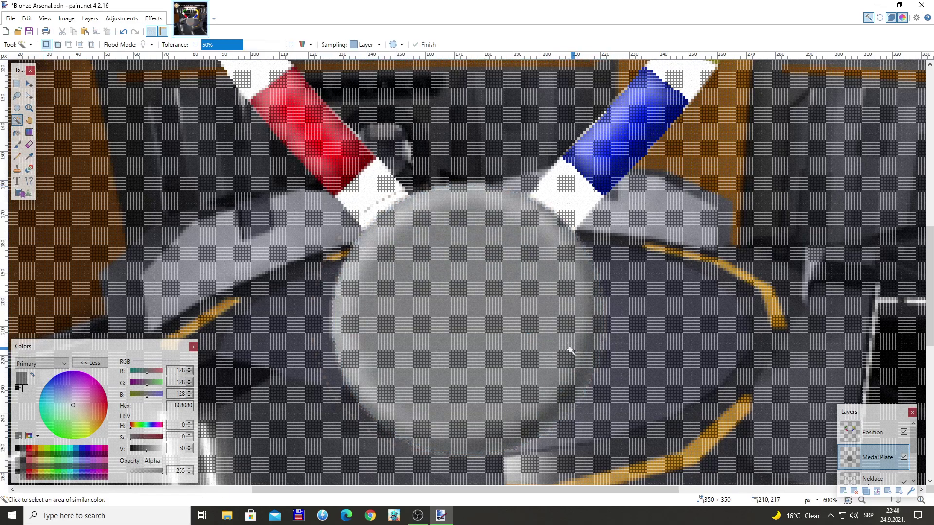
Get the Text tool ready with black as the drawing colour on the medal.
scroll(311, 292, "up", 10)
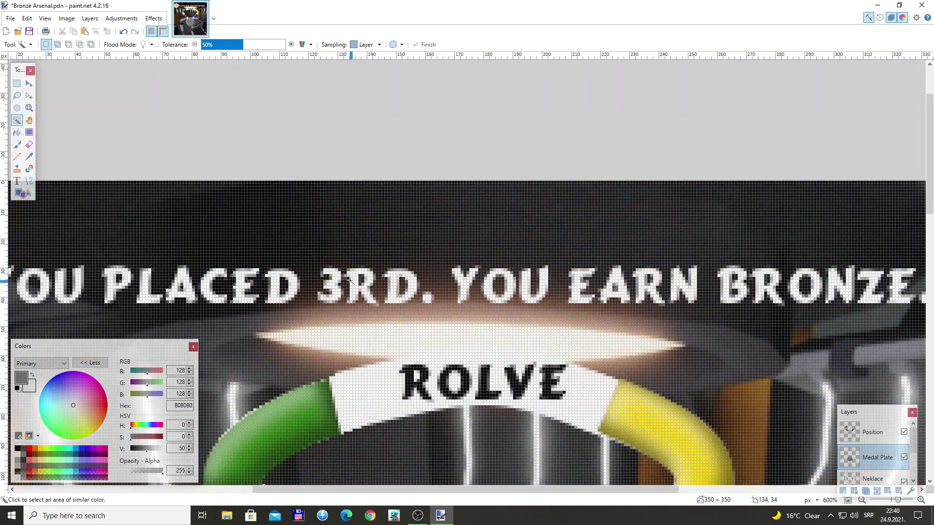
scroll(350, 281, "down", 3)
scroll(351, 281, "up", 3)
scroll(350, 281, "down", 2)
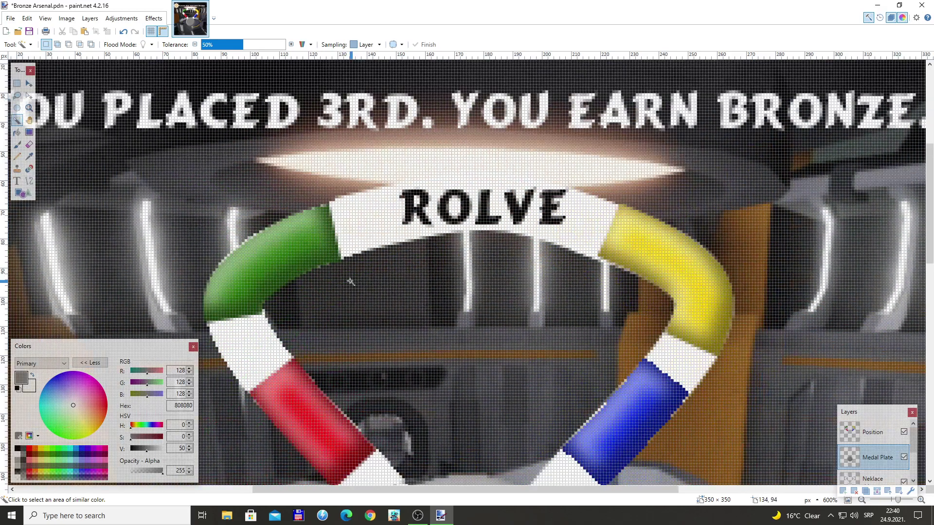
scroll(890, 452, "down", 3)
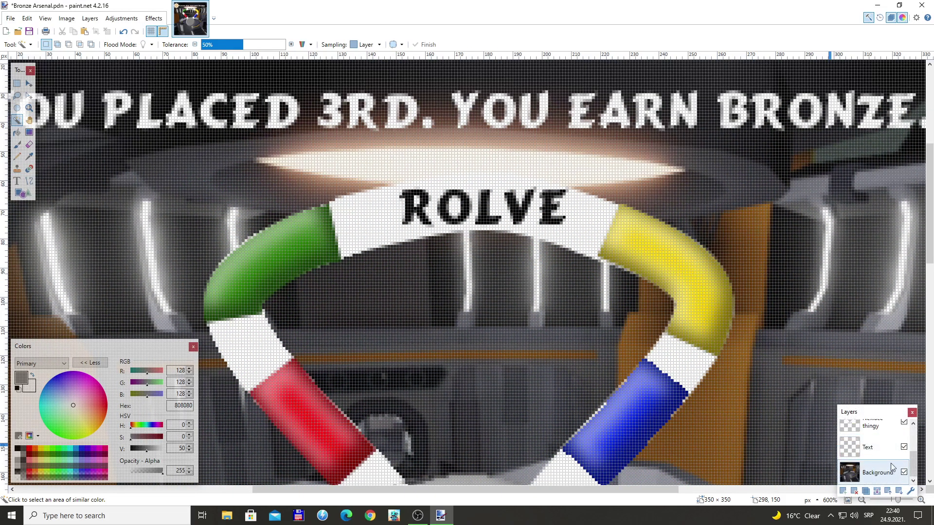
left_click(893, 456)
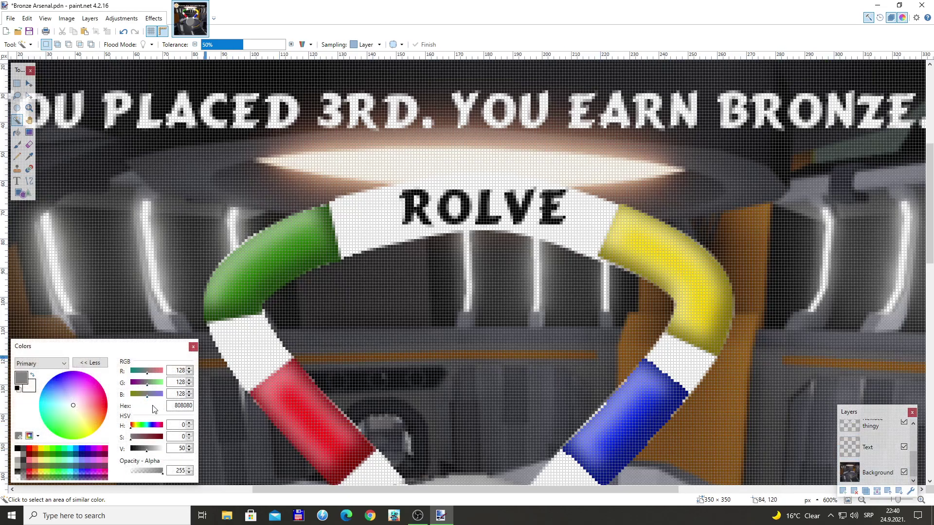
scroll(456, 283, "down", 3)
scroll(456, 283, "down", 2)
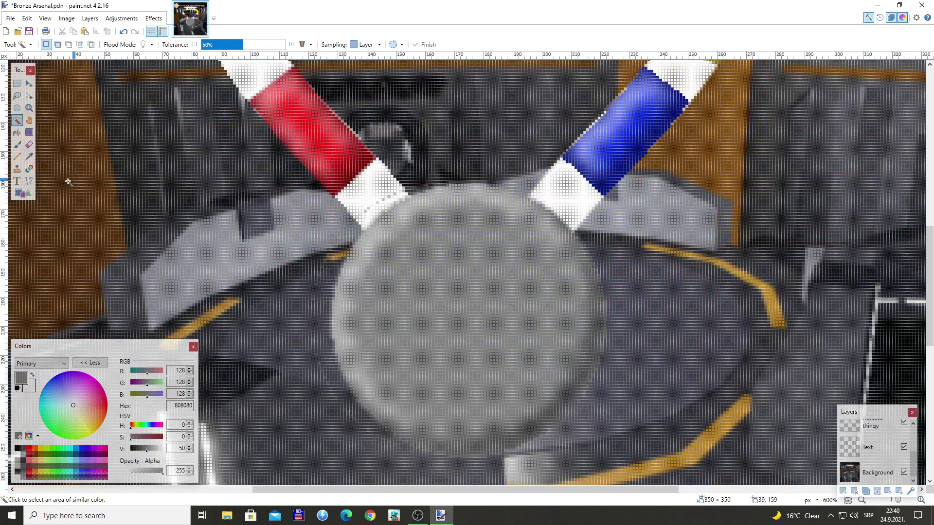
left_click(18, 184)
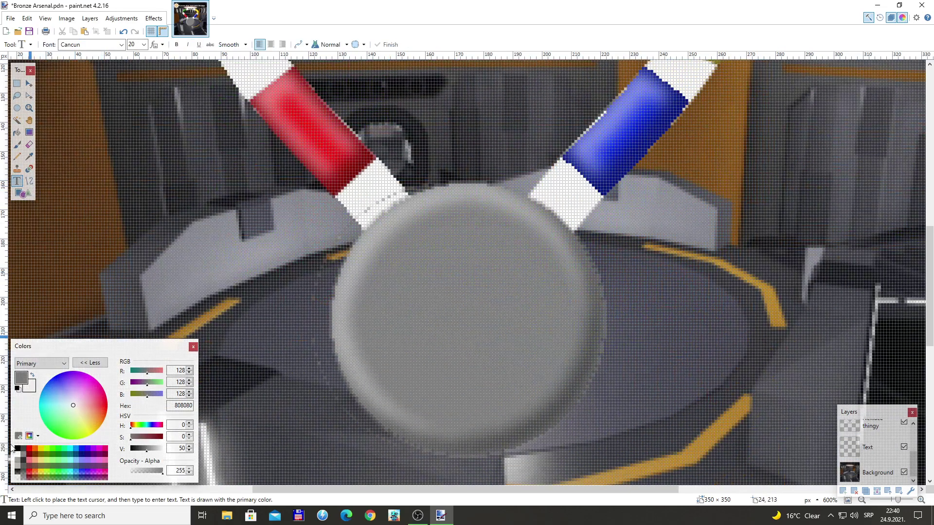
left_click(18, 450)
left_click(428, 311)
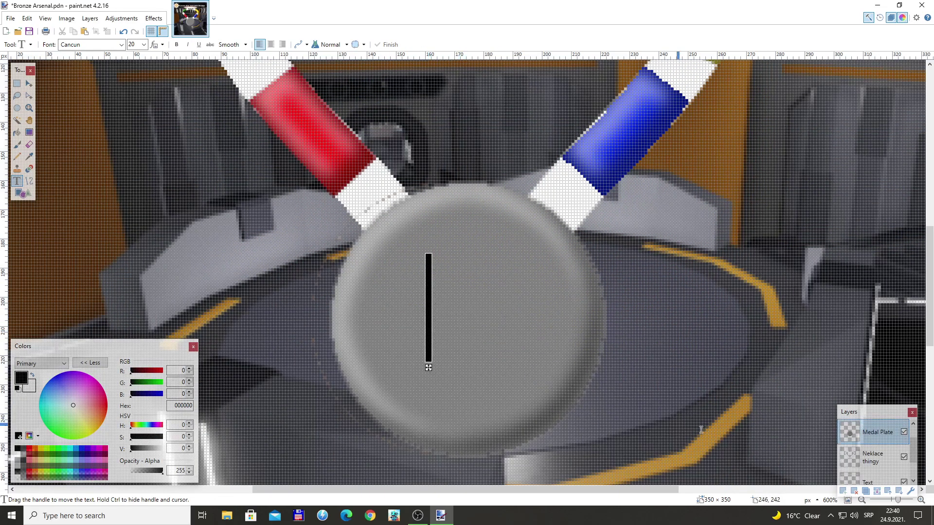
Type 2ND on the Position layer and drag it to the centre of the medal.
scroll(889, 463, "up", 1)
left_click(886, 436)
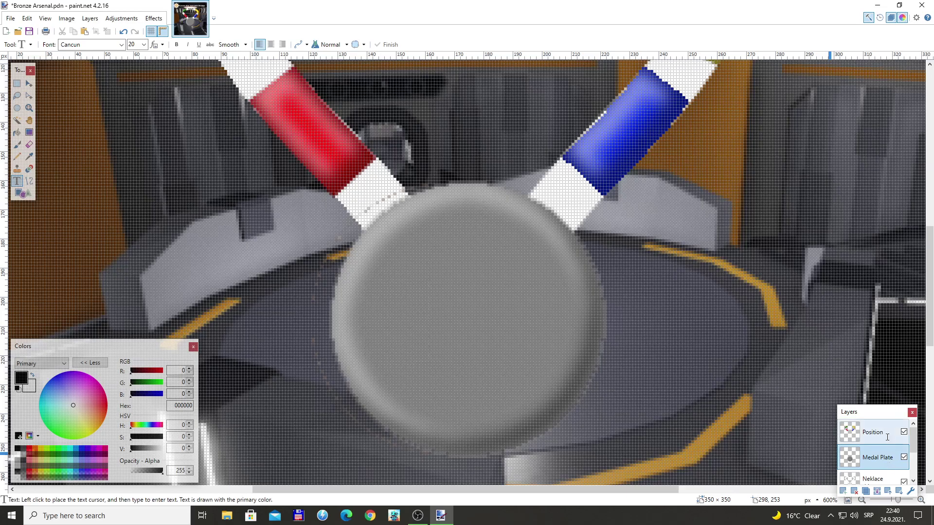
left_click(409, 258)
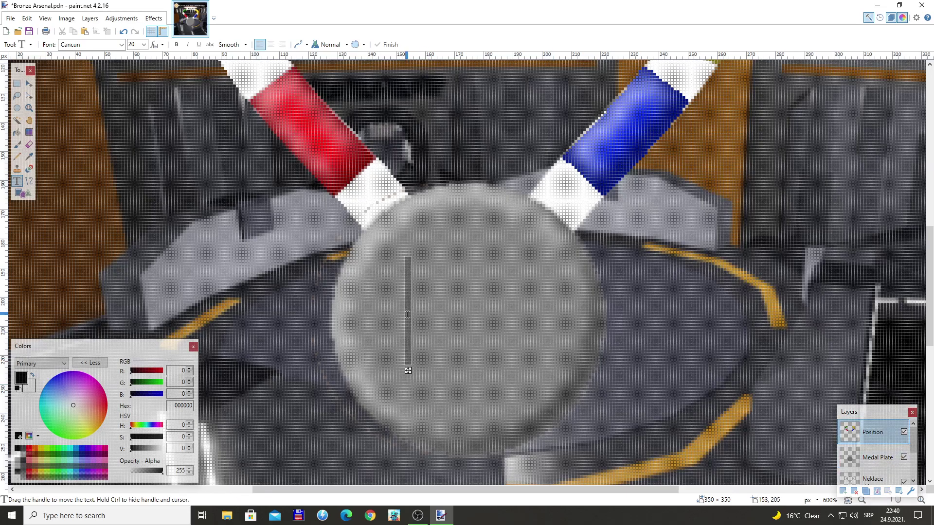
type("2ND")
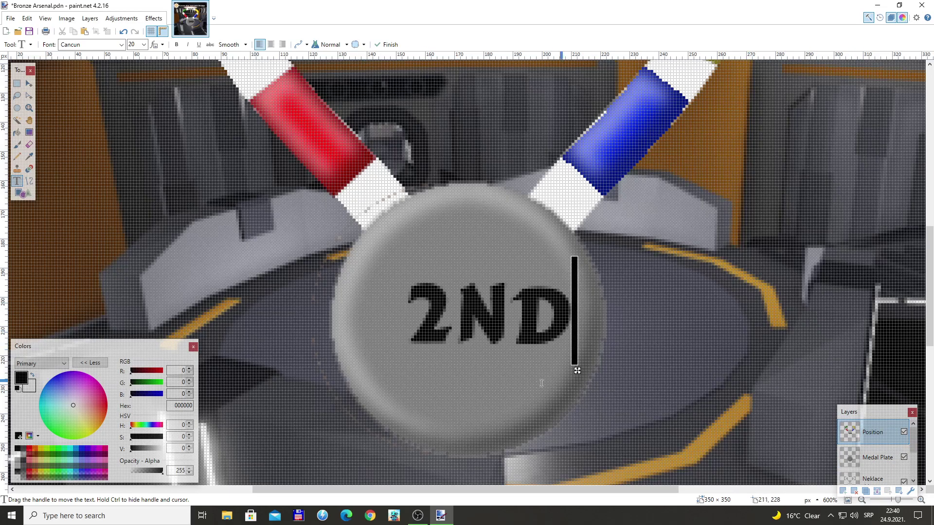
left_click_drag(580, 371, 554, 371)
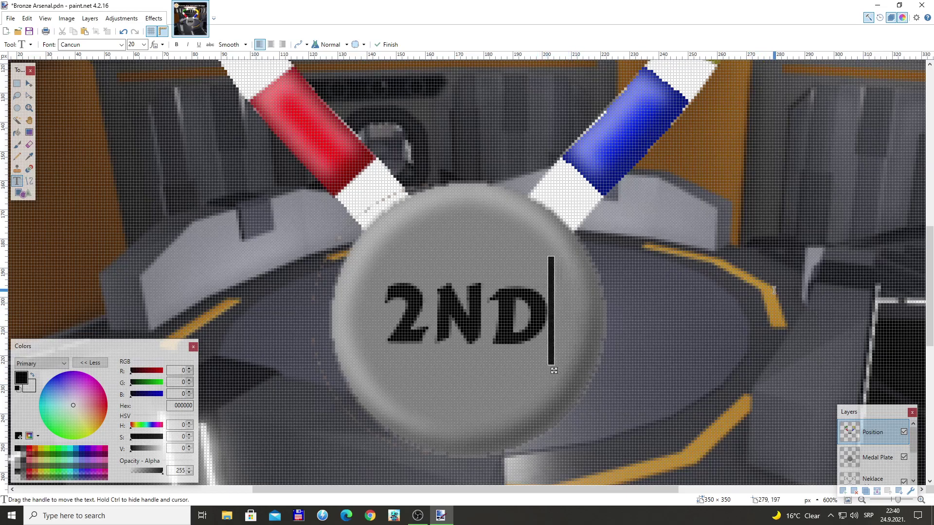
left_click(385, 365)
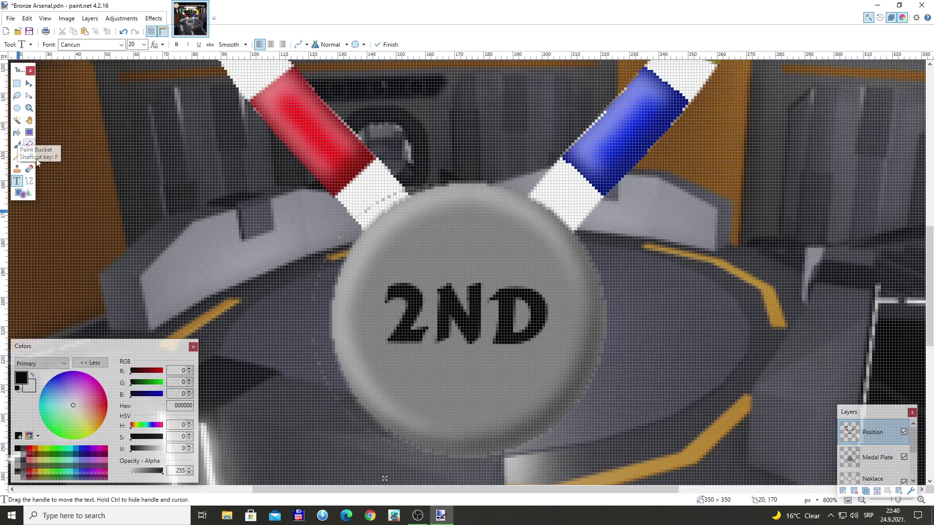
Erase 3RD from the banner on the Text layer.
left_click(29, 144)
scroll(870, 462, "down", 3)
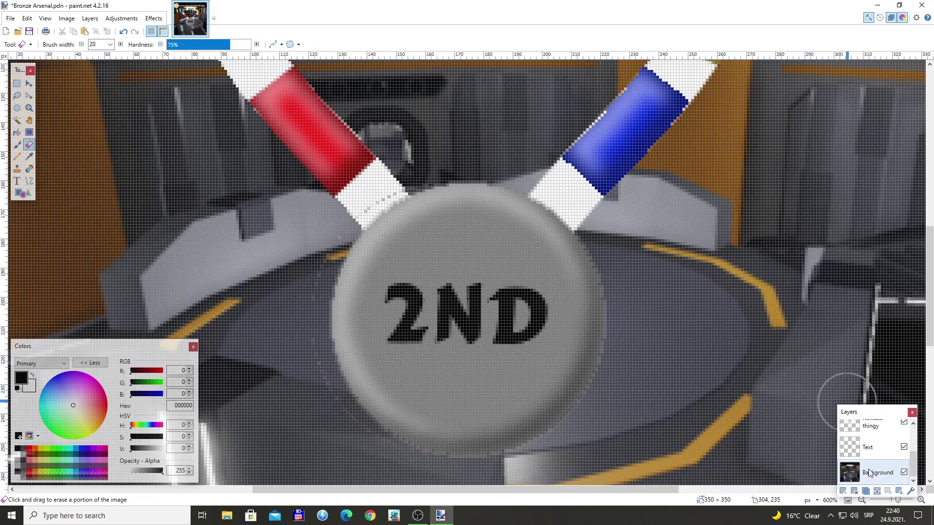
left_click(870, 446)
scroll(384, 263, "up", 5)
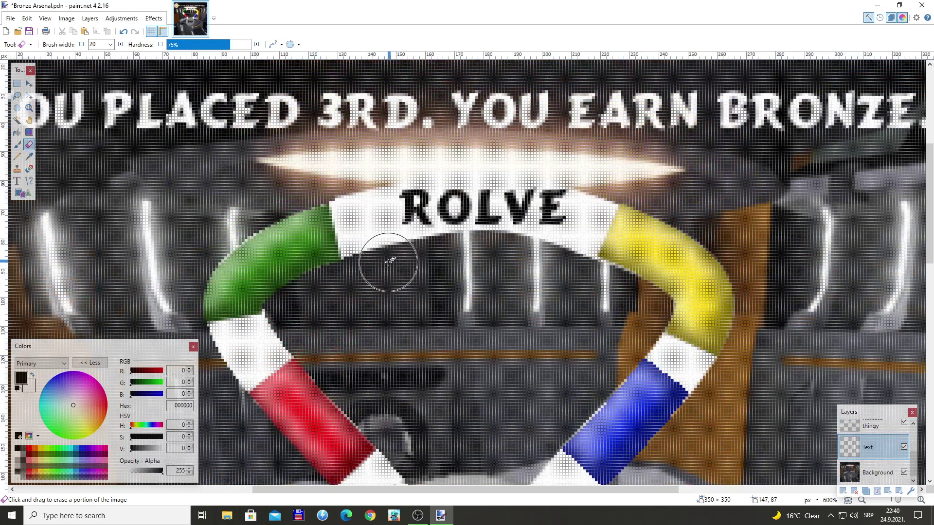
mouse_move(338, 139)
left_mouse_down()
mouse_move(342, 182)
mouse_move(363, 182)
mouse_move(386, 173)
mouse_move(396, 121)
left_mouse_up()
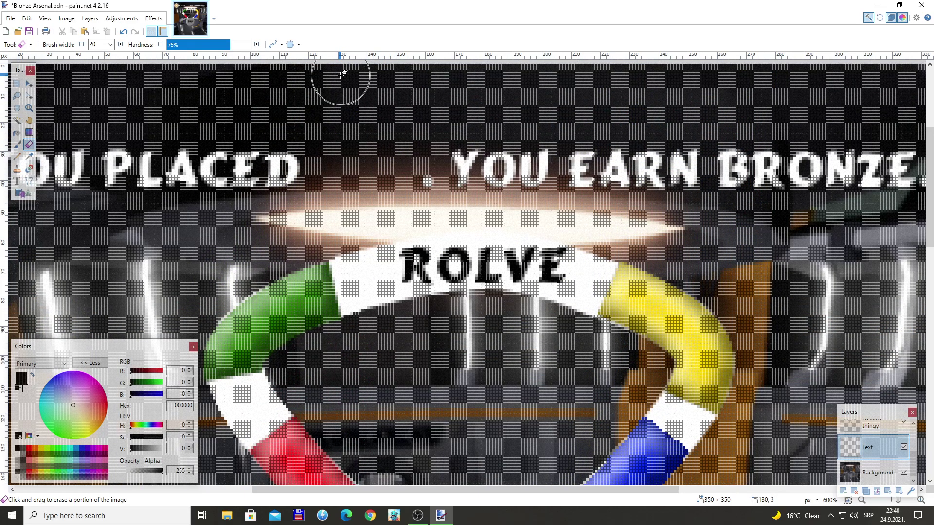
Add white size-12 text 2ND after PLACED, aligned with the banner line.
left_click(18, 452)
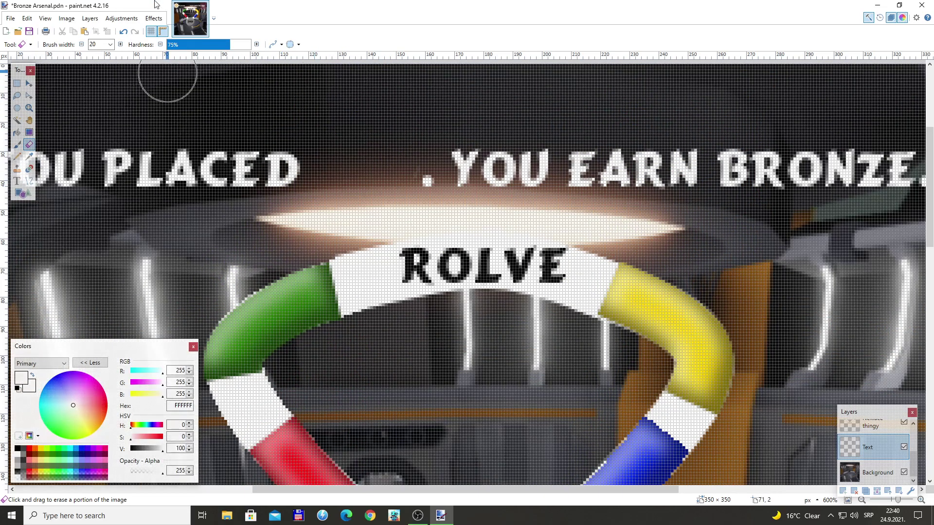
left_click(17, 181)
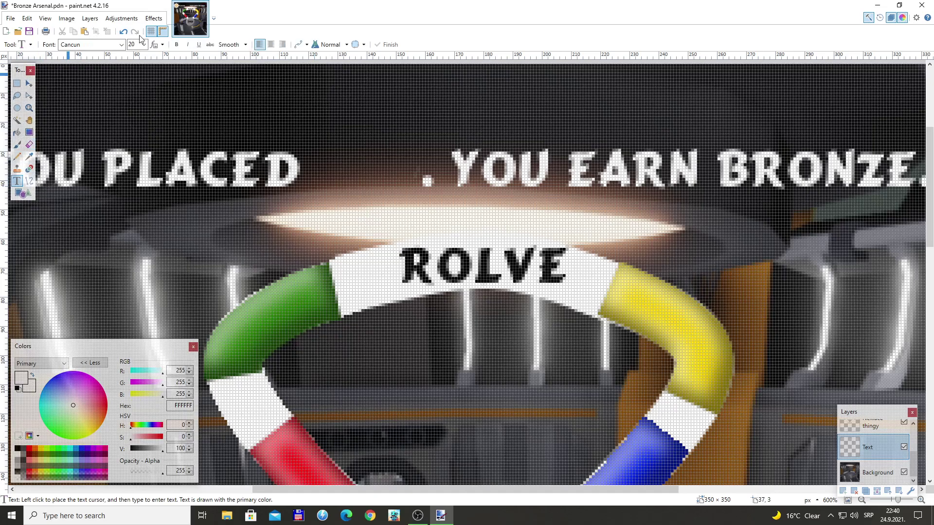
left_click(144, 45)
left_click(138, 96)
left_click(309, 175)
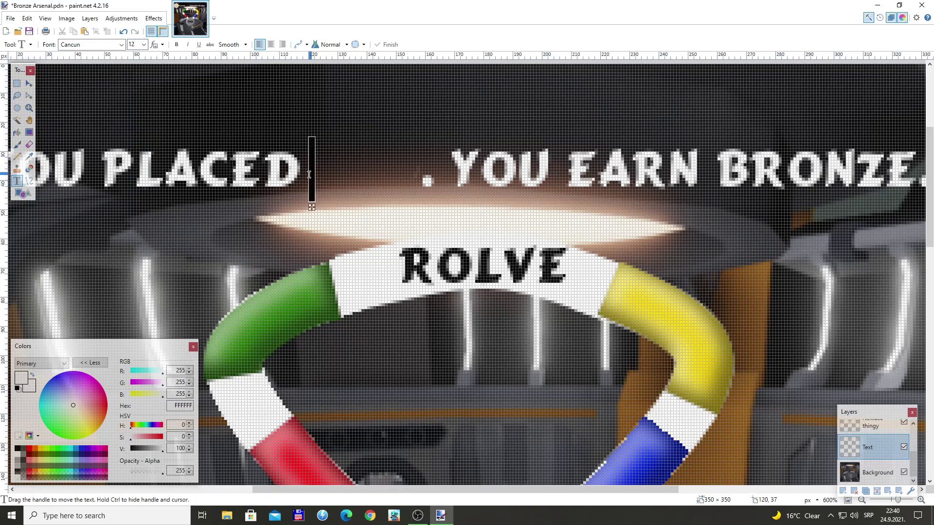
type("2ND")
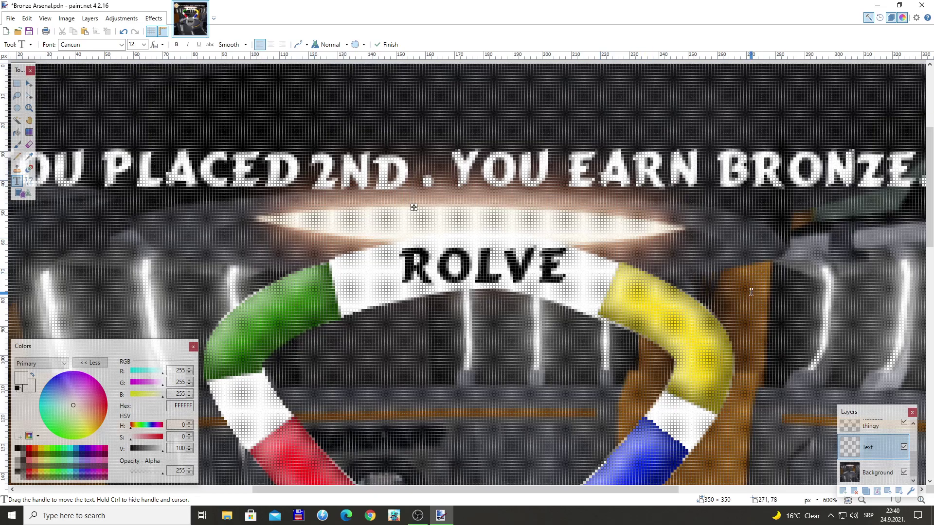
left_click_drag(414, 208, 416, 203)
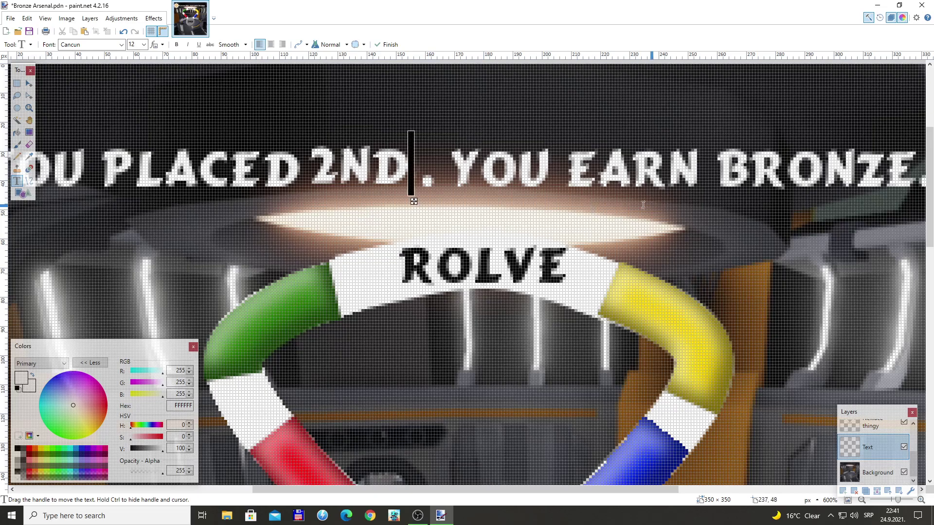
Replace BRONZE. with white SILVER. placed right after EARN.
left_click(29, 145)
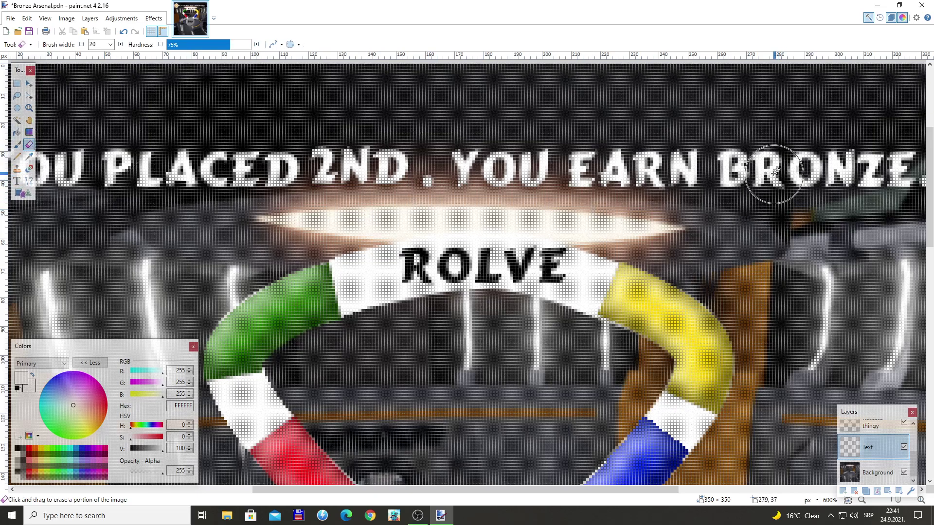
left_click(742, 153)
mouse_move(742, 153)
left_mouse_down()
mouse_move(762, 181)
mouse_move(894, 176)
mouse_move(851, 142)
left_mouse_up()
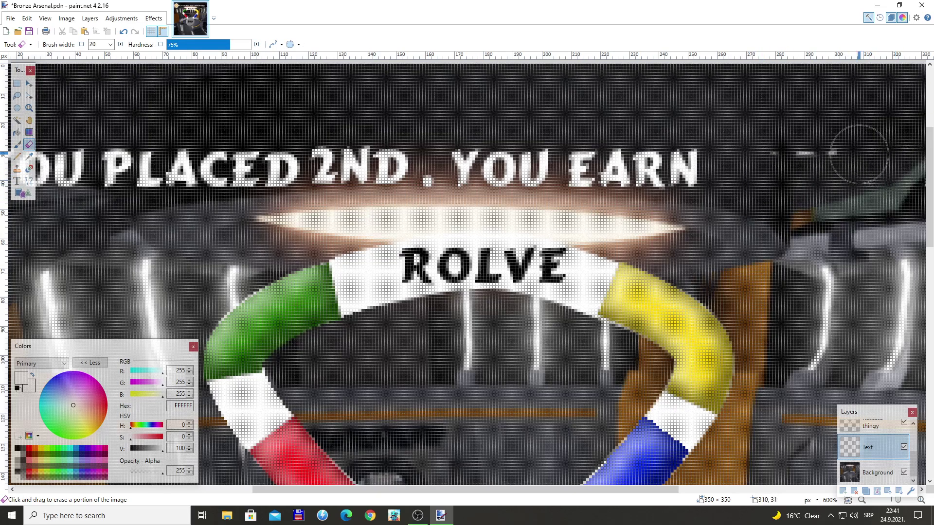
left_click(17, 181)
left_click(741, 169)
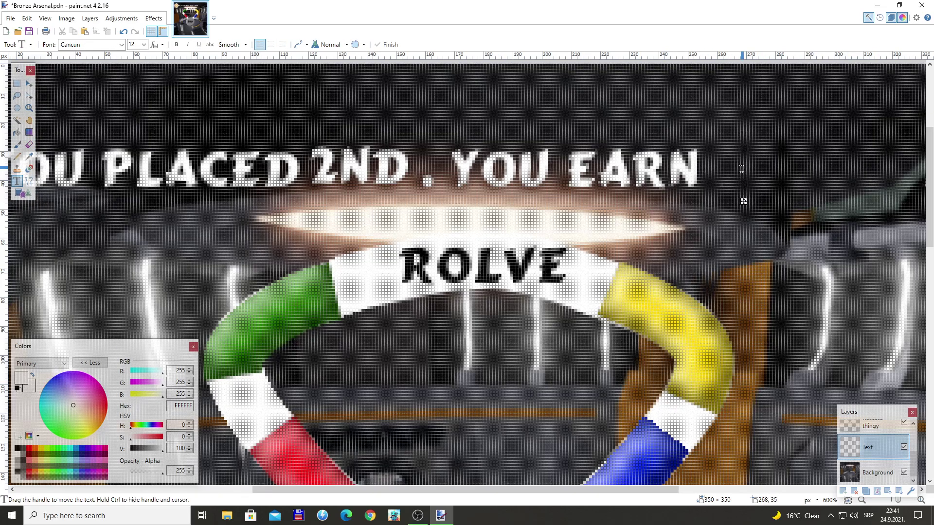
type("SILVER")
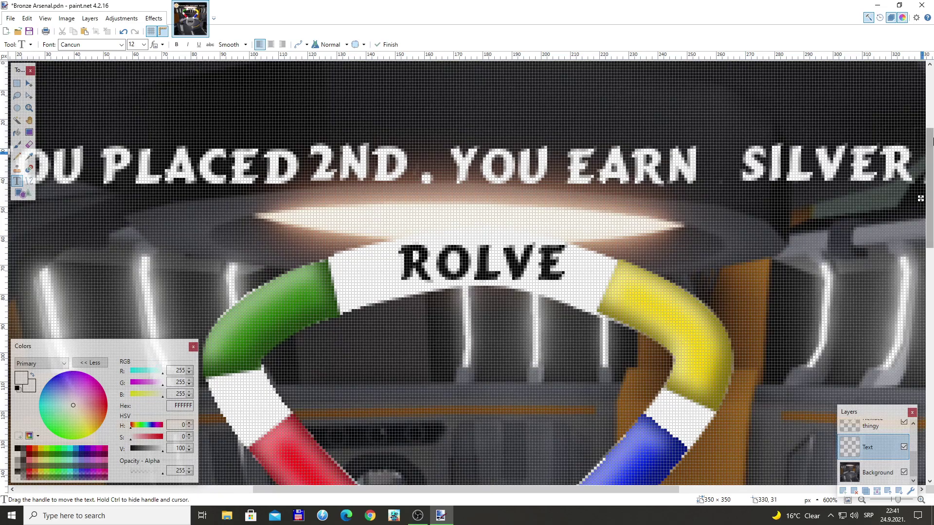
left_click_drag(920, 198, 893, 198)
type(".")
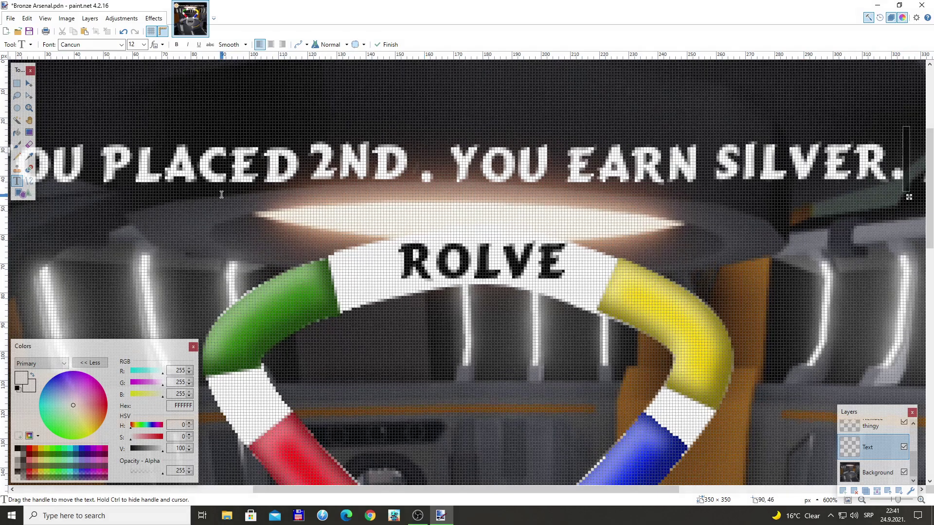
left_click(875, 426)
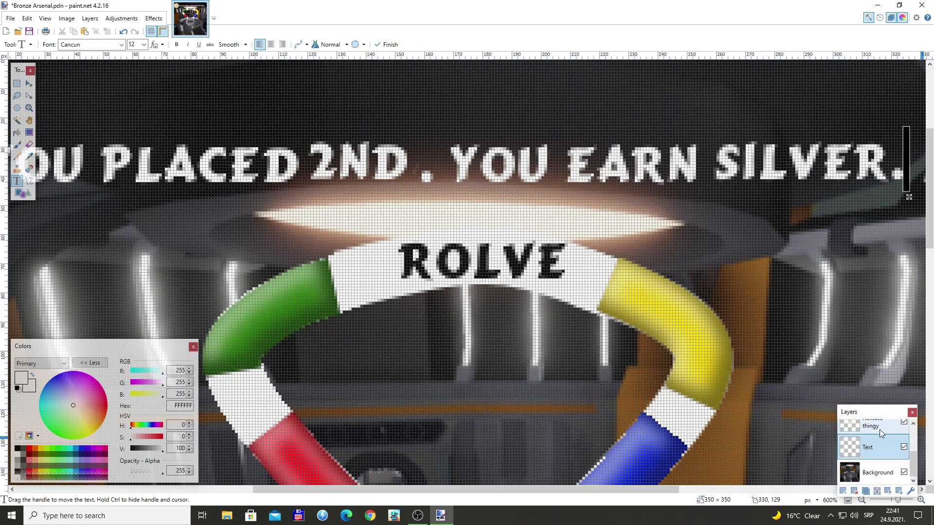
scroll(583, 300, "down", 6)
Save a copy of the image as Silver Arsenal.pdn.
scroll(578, 306, "up", 6)
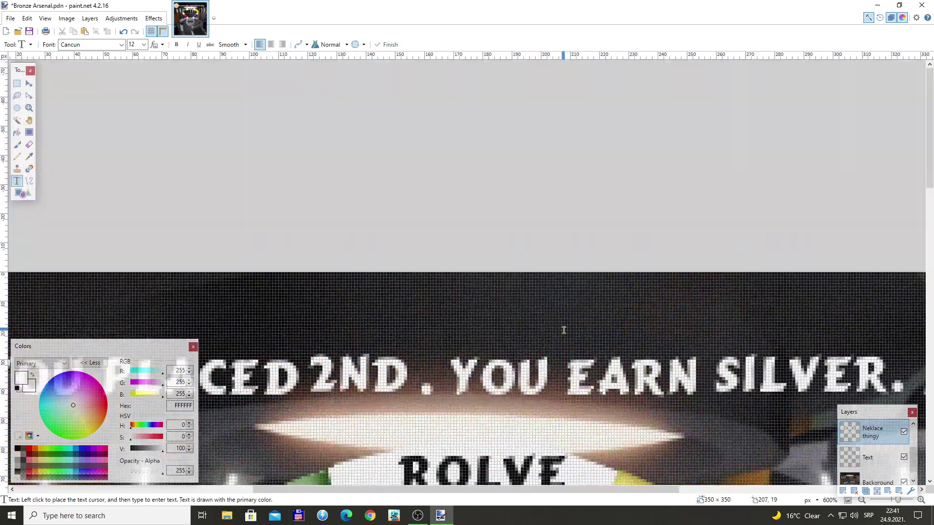
scroll(563, 329, "down", 2)
scroll(206, 184, "up", 1)
left_click(10, 18)
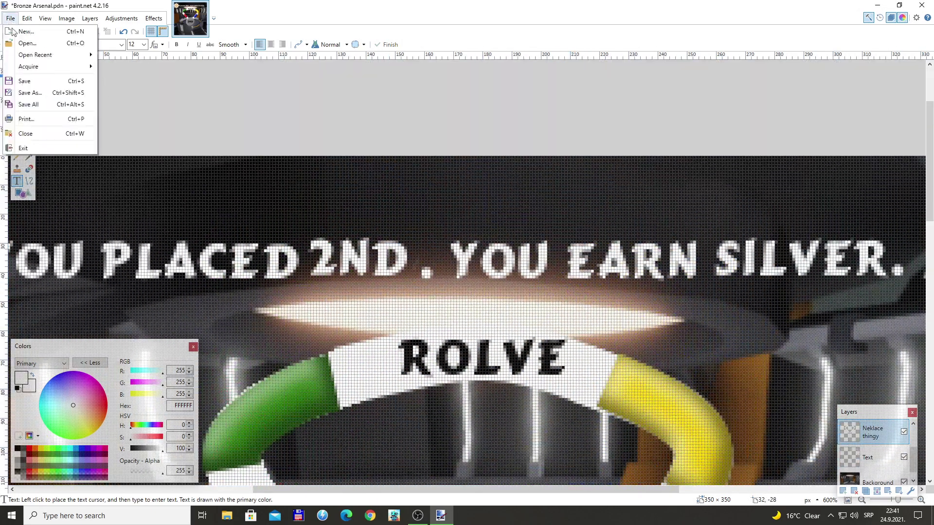
left_click(29, 103)
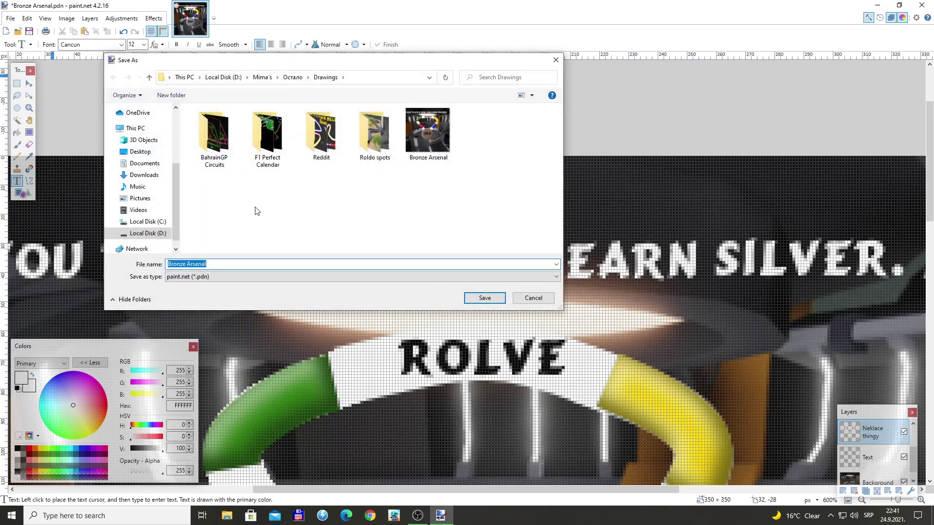
left_click(184, 263)
type("Silver")
key("Return")
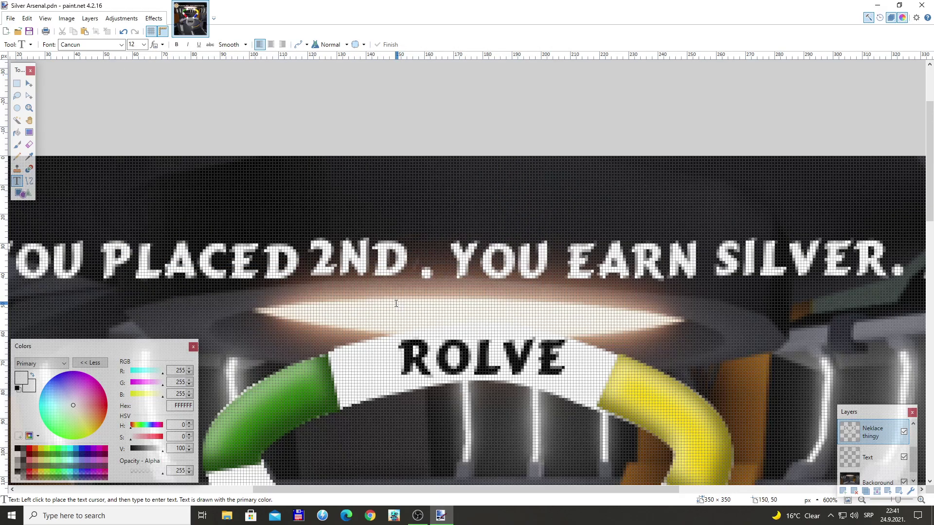
Erase the 2ND lettering from the Position layer.
scroll(370, 249, "down", 5)
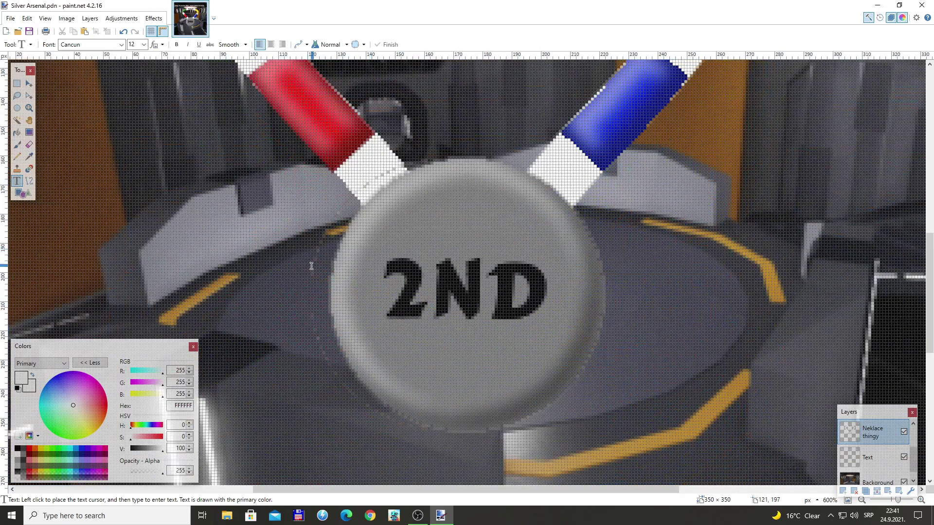
scroll(869, 465, "up", 2)
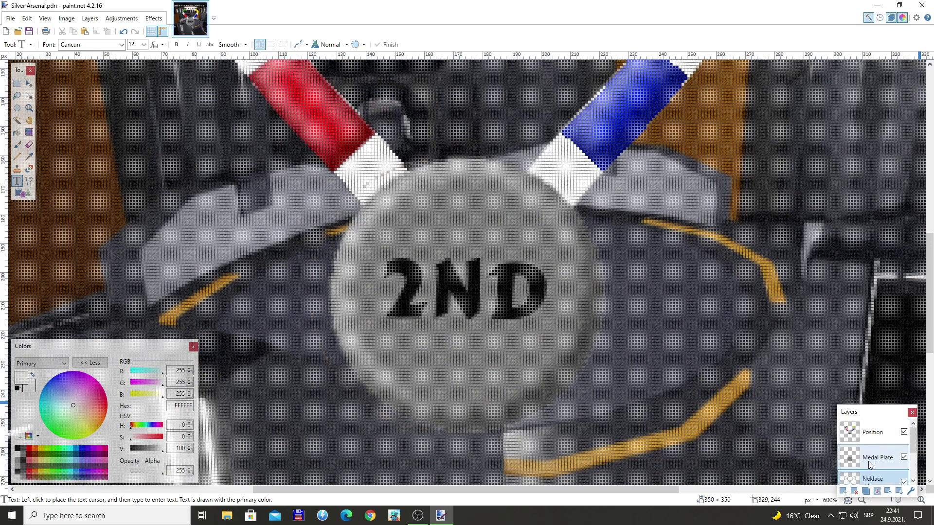
left_click(872, 433)
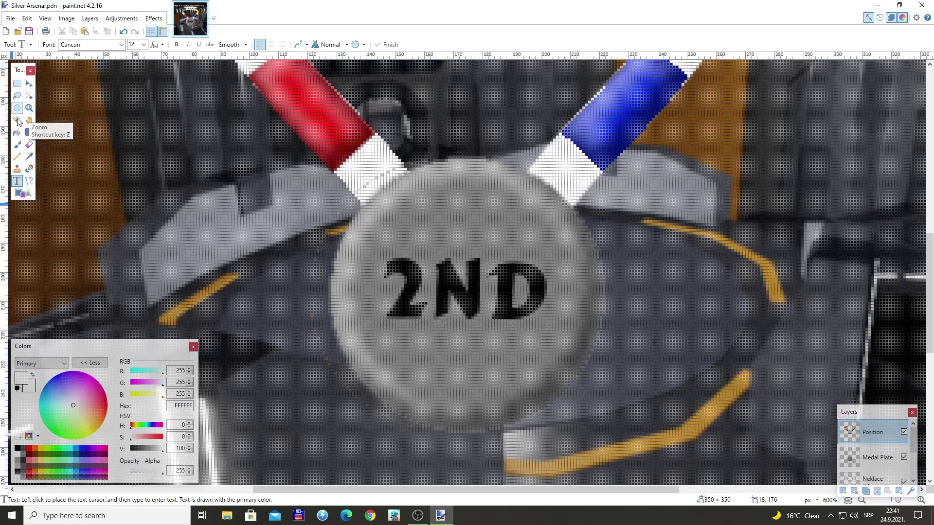
left_click(29, 144)
mouse_move(423, 269)
left_mouse_down()
mouse_move(401, 288)
mouse_move(415, 311)
mouse_move(528, 286)
mouse_move(437, 269)
left_mouse_up()
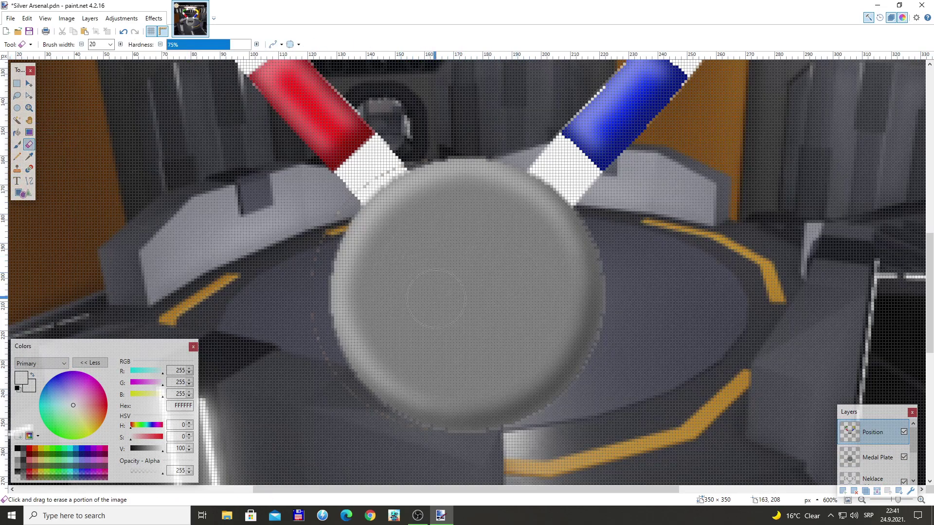
Pick olive 776E3F and flood-fill the medal circle on the Medal Plate layer.
left_click(41, 459)
left_click(41, 454)
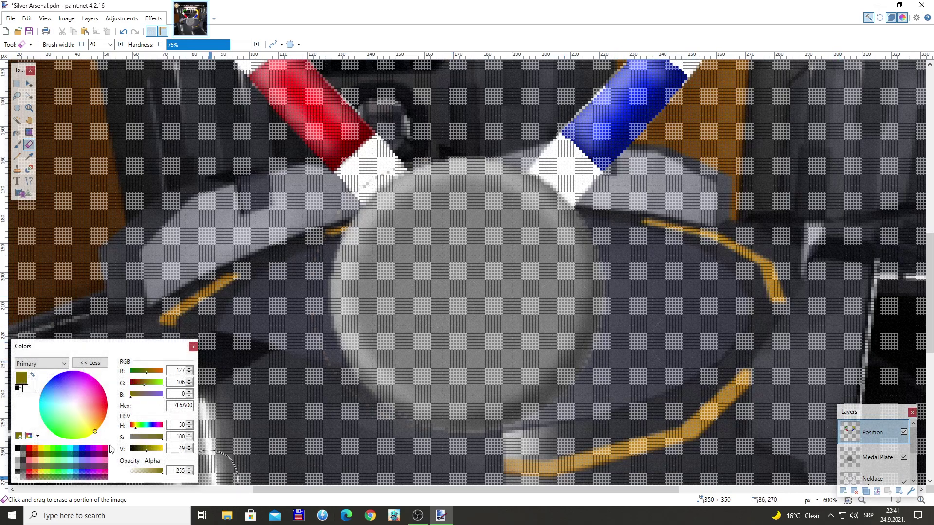
left_click(150, 449)
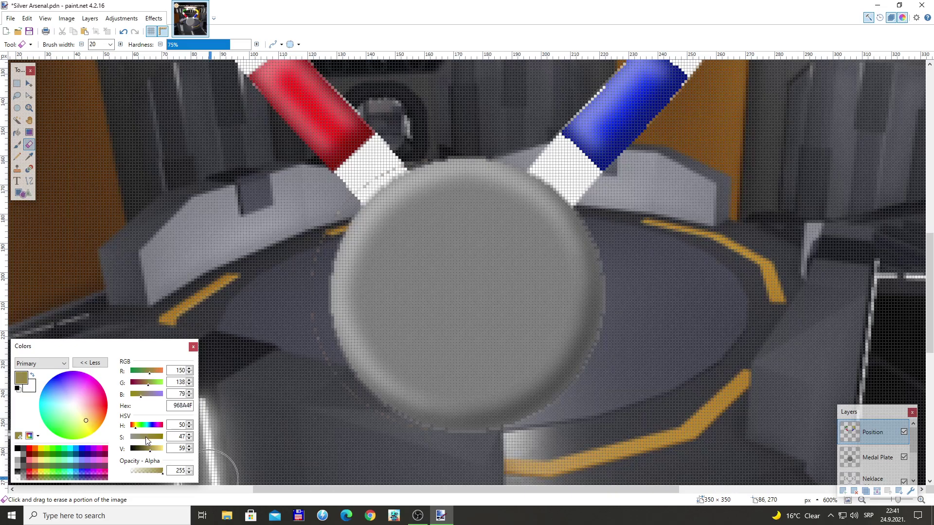
left_click_drag(150, 452, 145, 453)
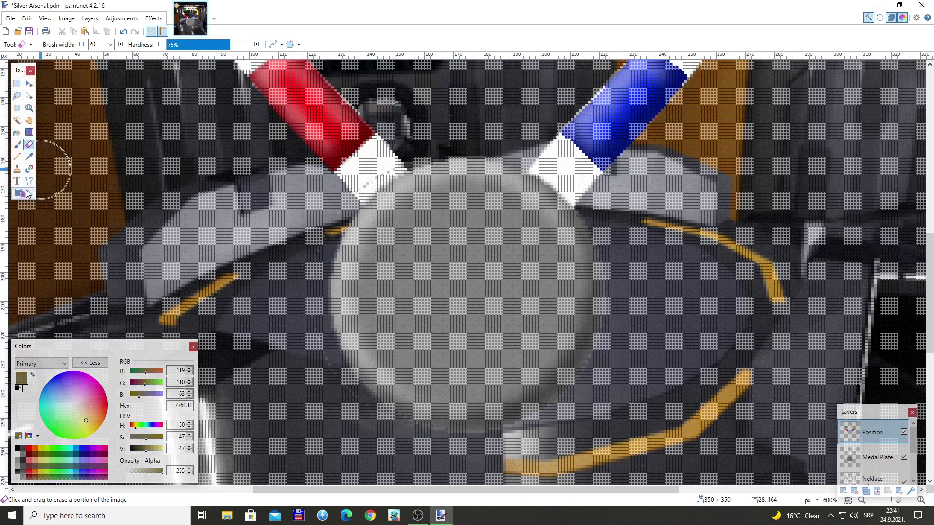
left_click(17, 132)
left_click(859, 461)
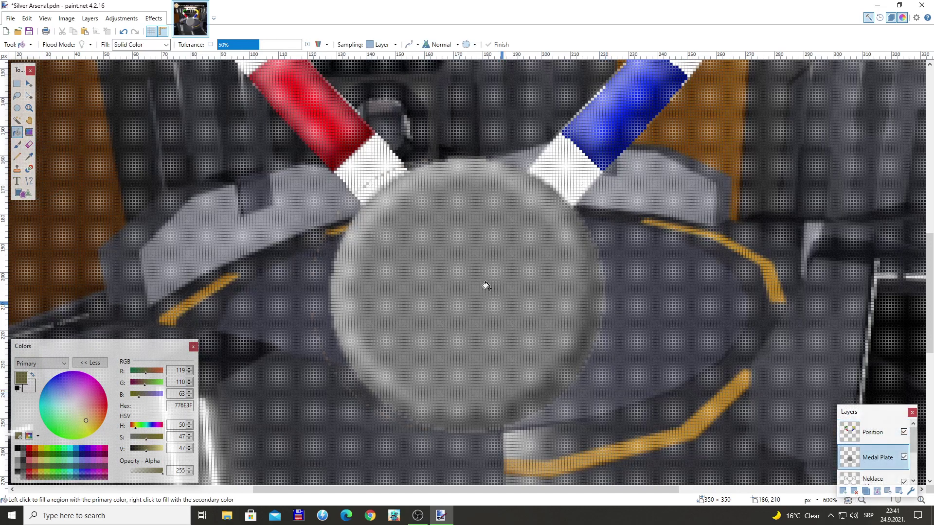
left_click(463, 261)
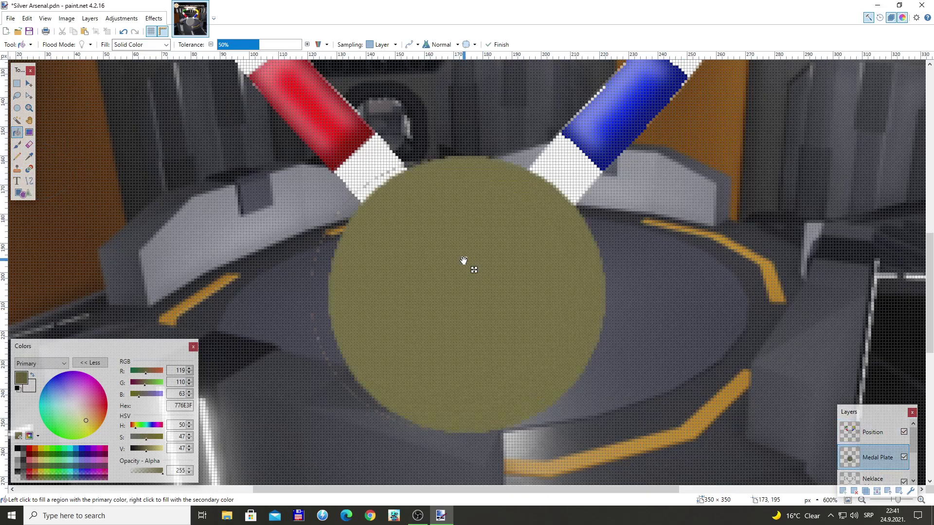
left_click(859, 476)
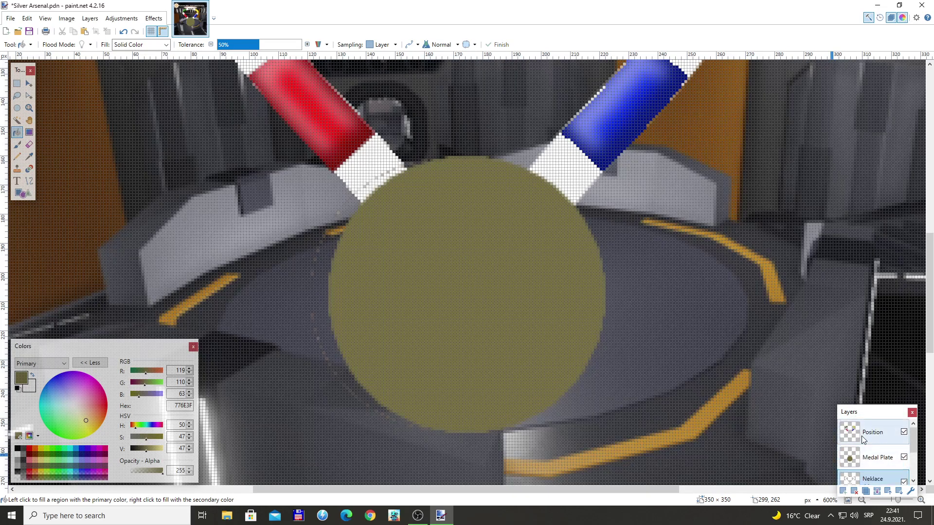
scroll(863, 439, "down", 5)
left_click(870, 472)
Erase 2N from the banner and type white IST! after PLACED.
scroll(658, 433, "up", 3)
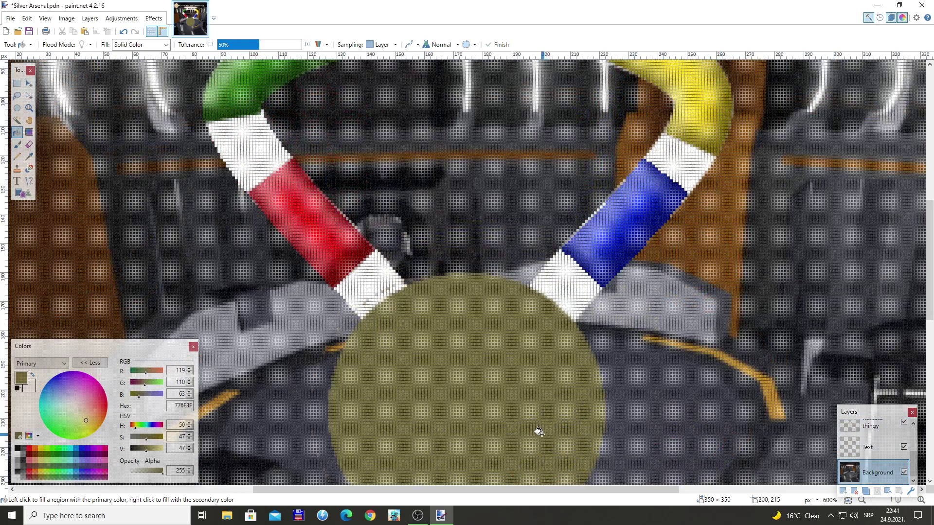
scroll(539, 431, "up", 5)
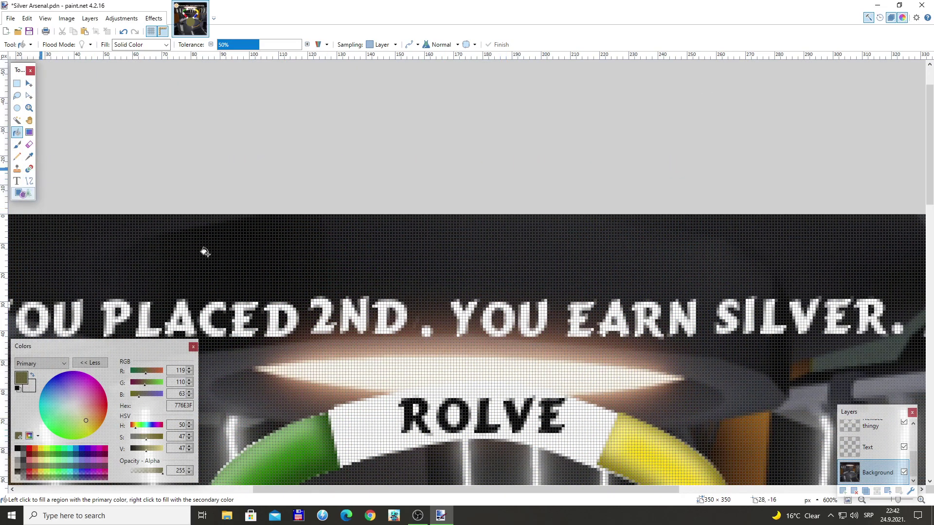
left_click(866, 446)
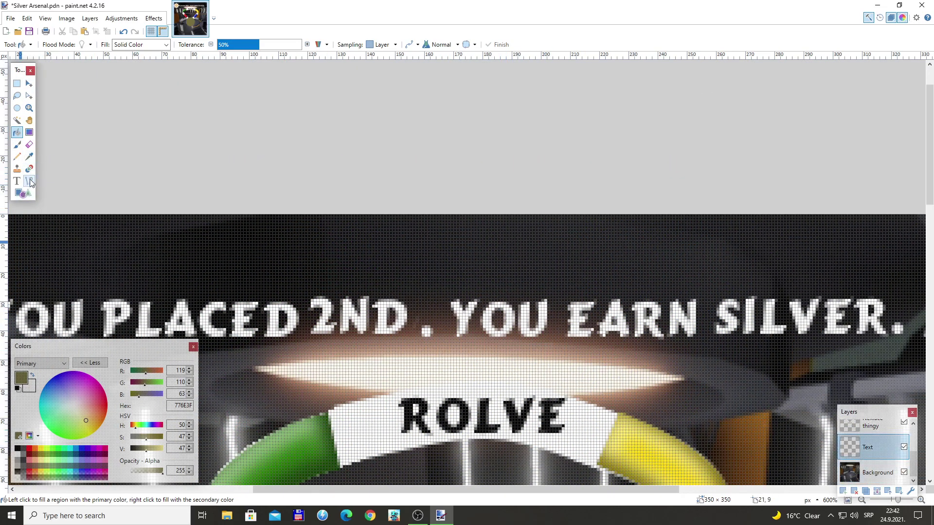
left_click(28, 145)
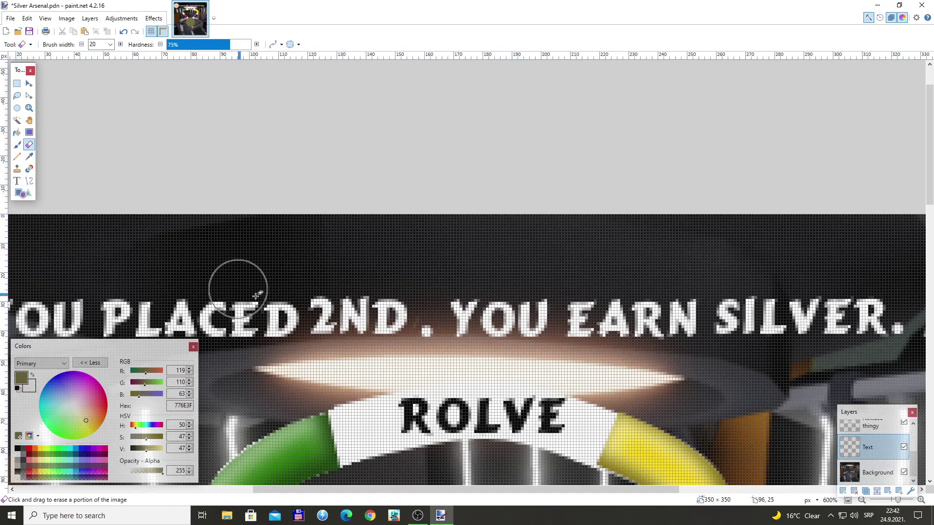
mouse_move(354, 271)
left_mouse_down()
mouse_move(337, 316)
mouse_move(355, 330)
mouse_move(384, 322)
mouse_move(328, 332)
mouse_move(367, 320)
mouse_move(385, 301)
mouse_move(409, 324)
left_mouse_up()
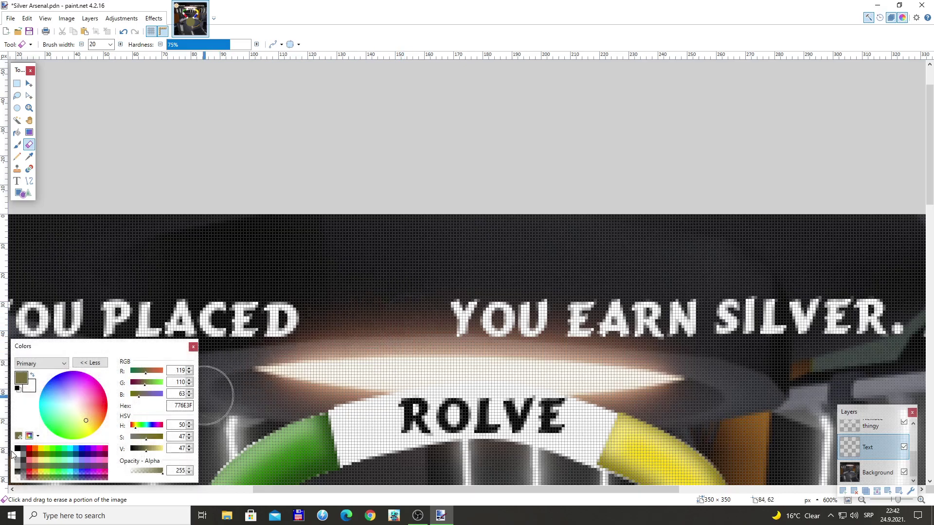
left_click(19, 461)
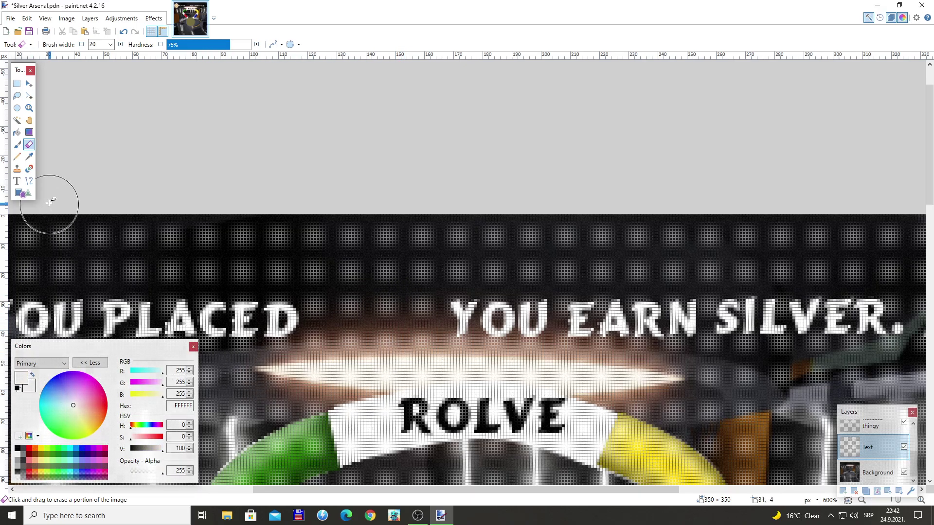
left_click(17, 181)
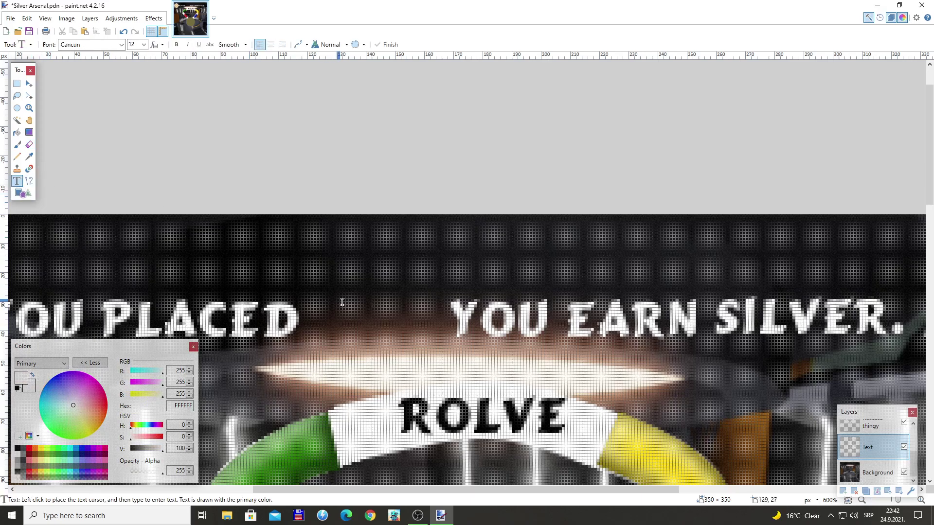
left_click(323, 322)
type("IST")
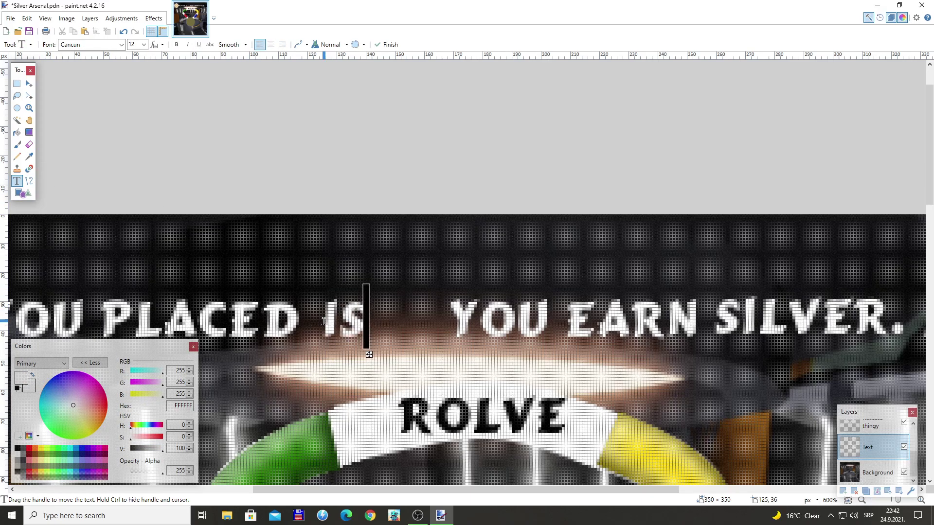
type("!")
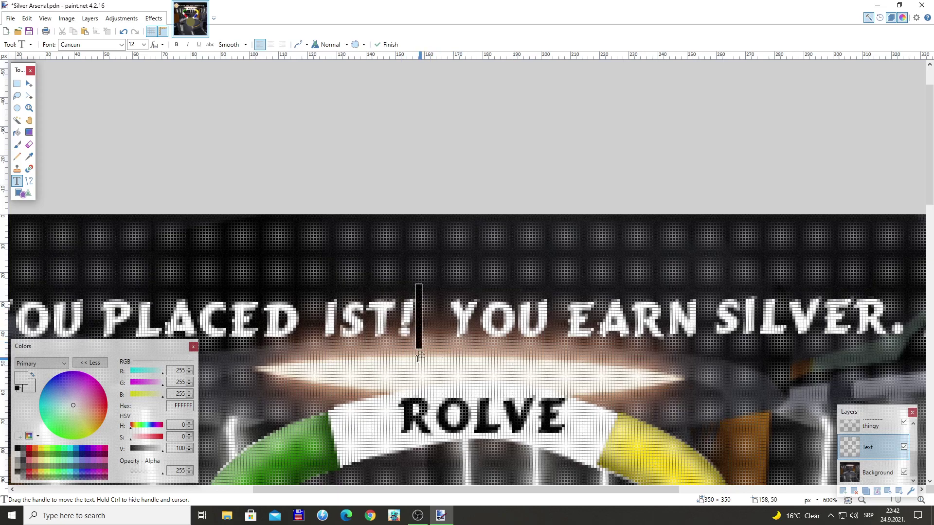
left_click_drag(421, 356, 412, 354)
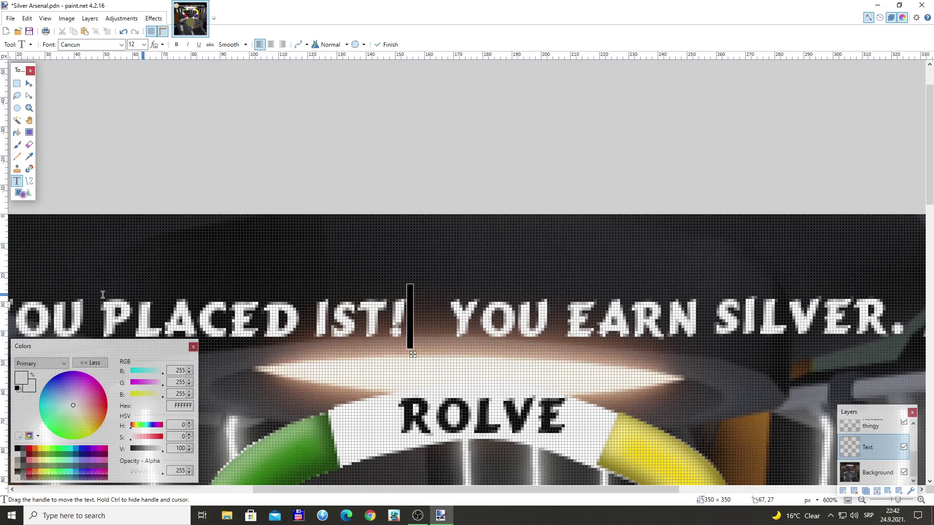
Erase SILVER and type THE GOLD! right after EARN in the banner.
left_click(30, 145)
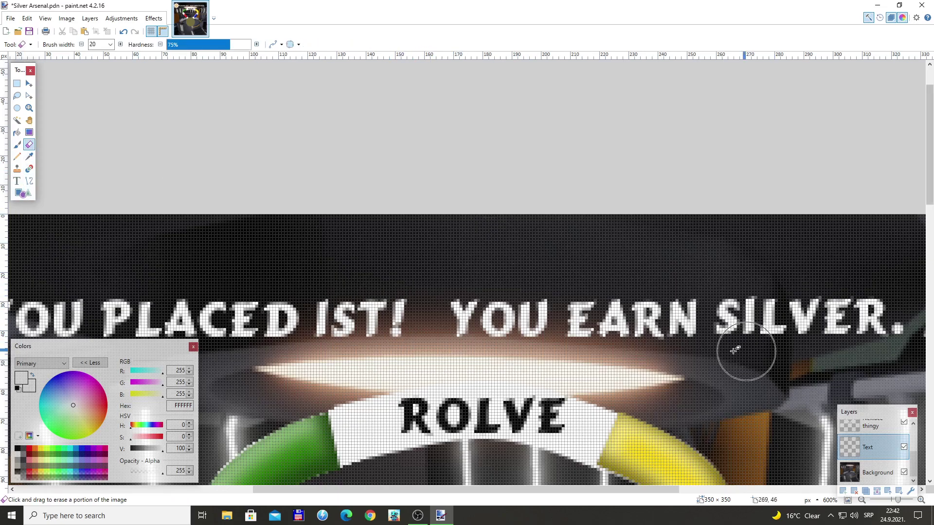
mouse_move(723, 312)
left_mouse_down()
mouse_move(726, 302)
mouse_move(875, 323)
mouse_move(794, 323)
mouse_move(729, 340)
left_mouse_up()
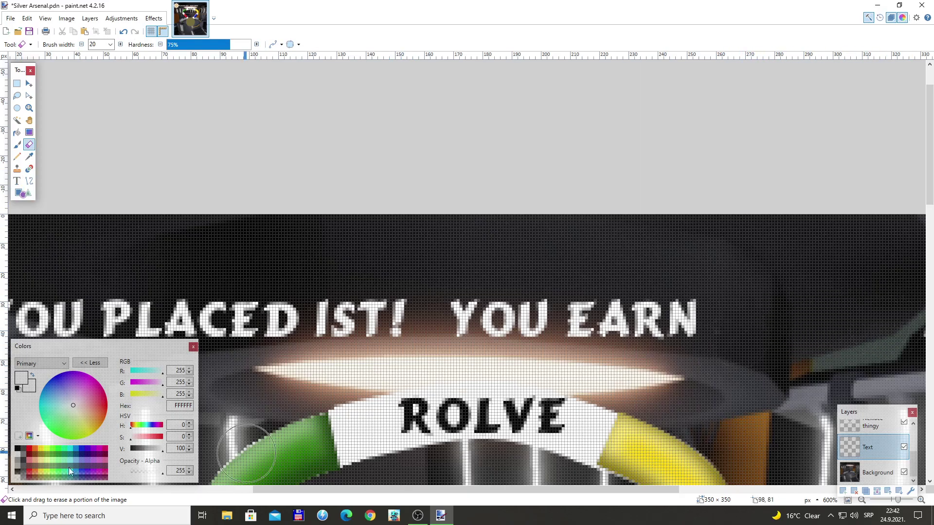
left_click(16, 181)
left_click(732, 325)
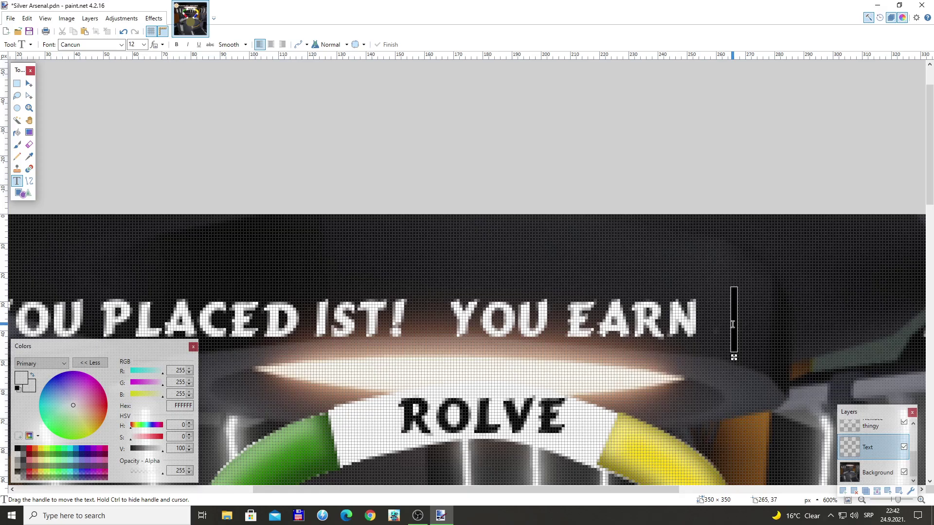
type("THE GO")
scroll(732, 324, "down", 2)
type("LA")
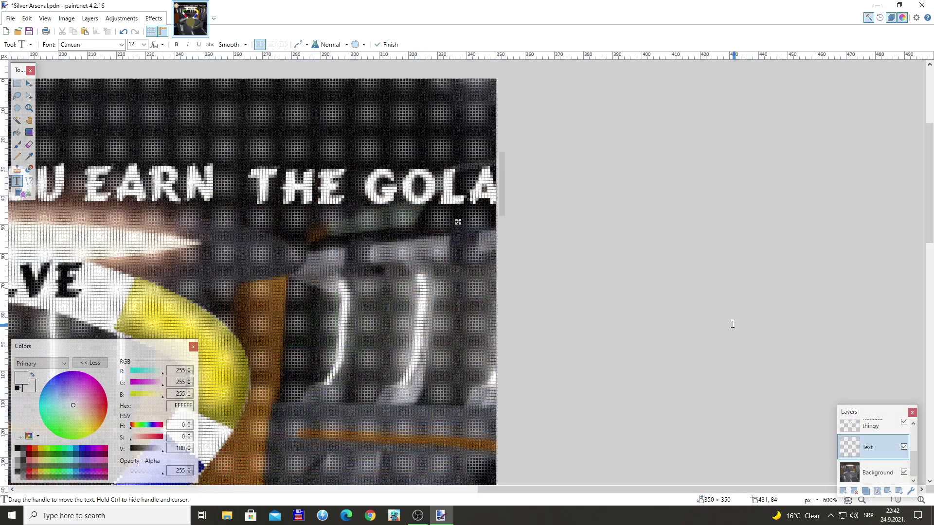
key("BackSpace")
key("BackSpace")
key("BackSpace")
key("BackSpace")
key("BackSpace")
key("BackSpace")
key("BackSpace")
key("BackSpace")
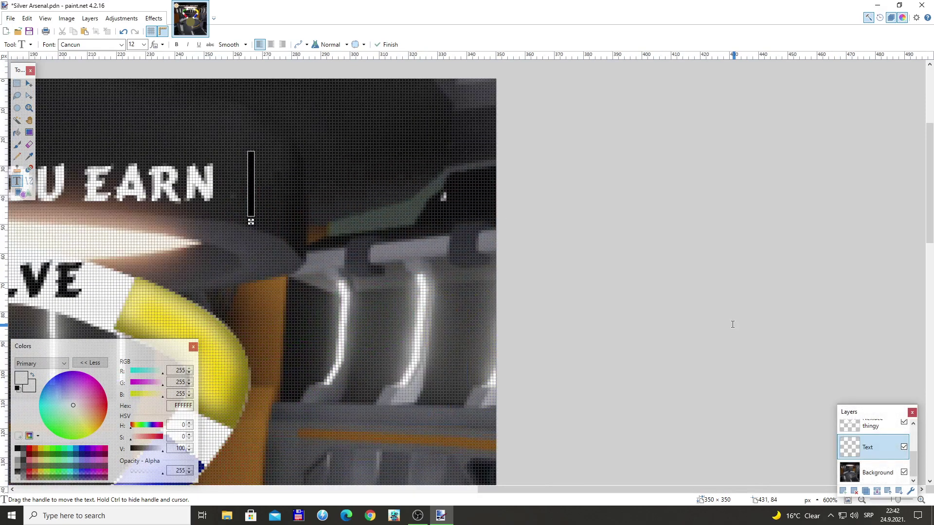
type("THE GOL")
scroll(732, 324, "left", 5)
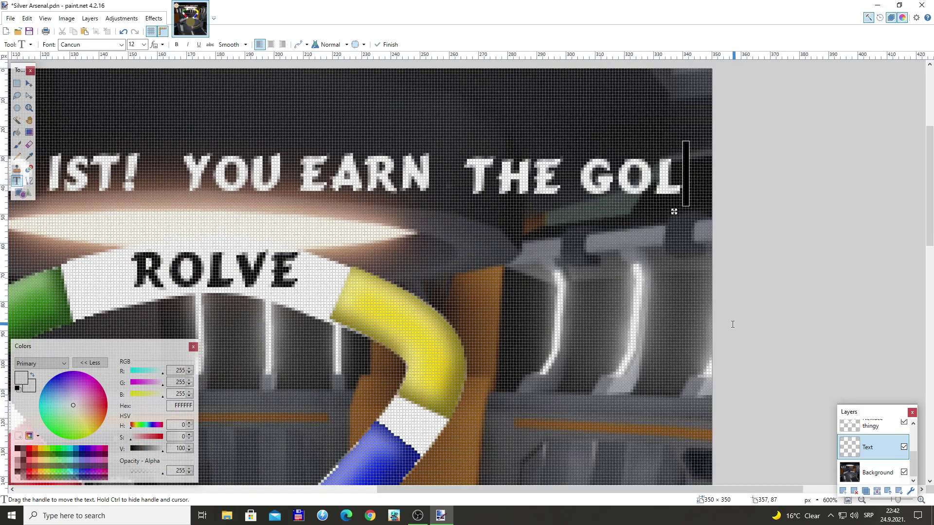
type("D")
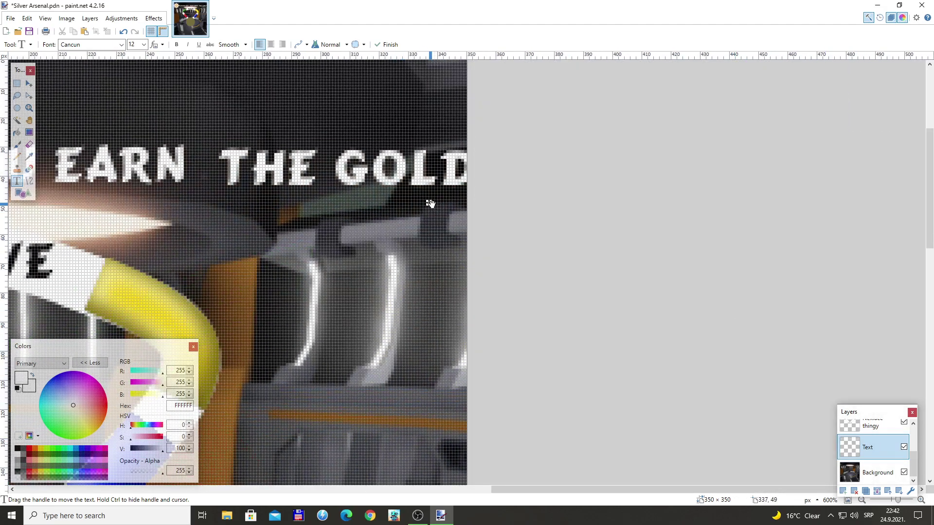
left_click_drag(430, 203, 404, 200)
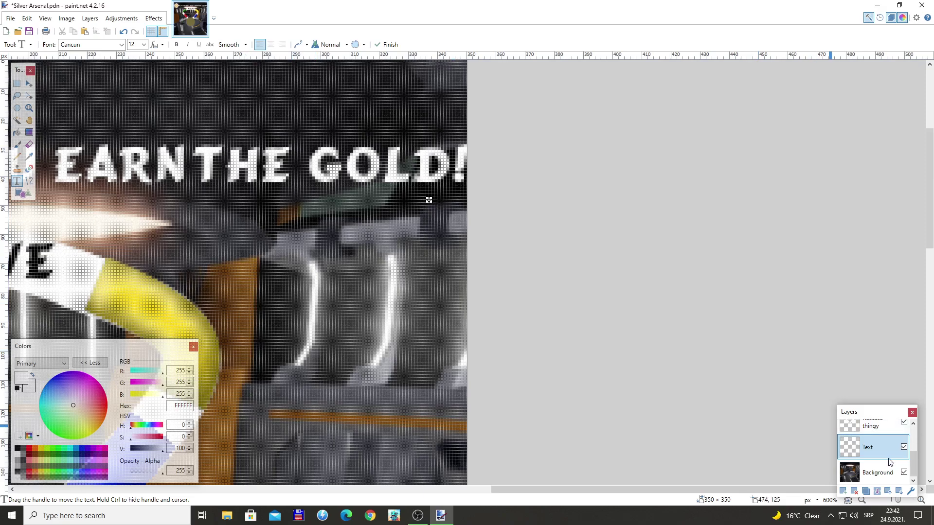
key("b")
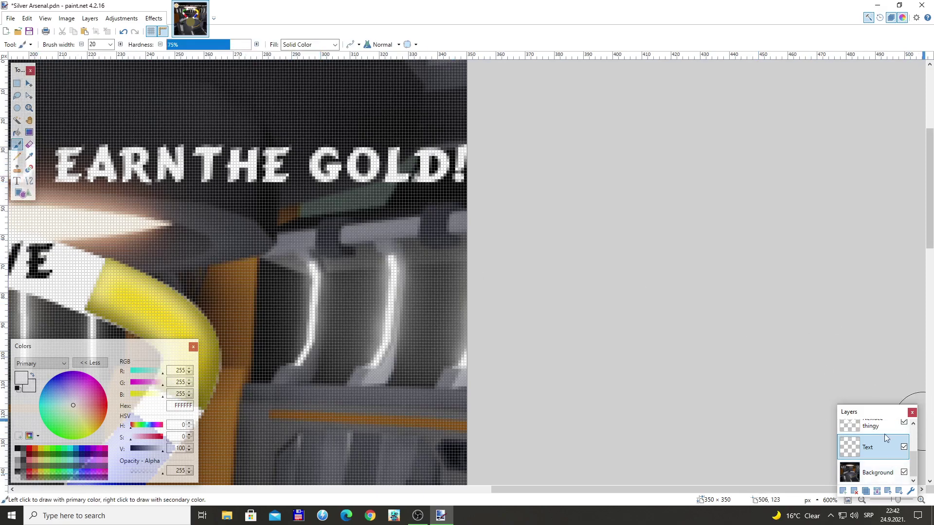
scroll(874, 446, "up", 5)
Select the olive circle on the Medal Plate layer and repeat Bevel Object on it.
left_click(874, 457)
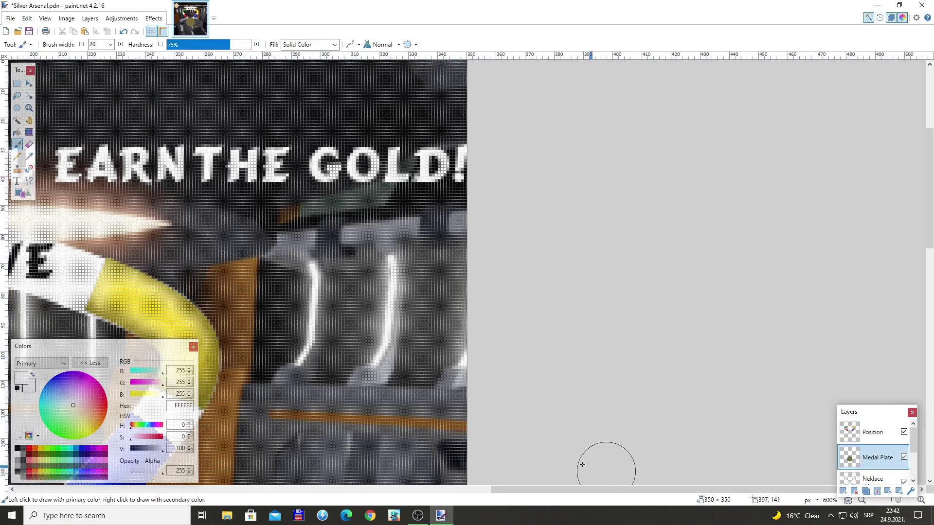
left_click_drag(623, 489, 430, 488)
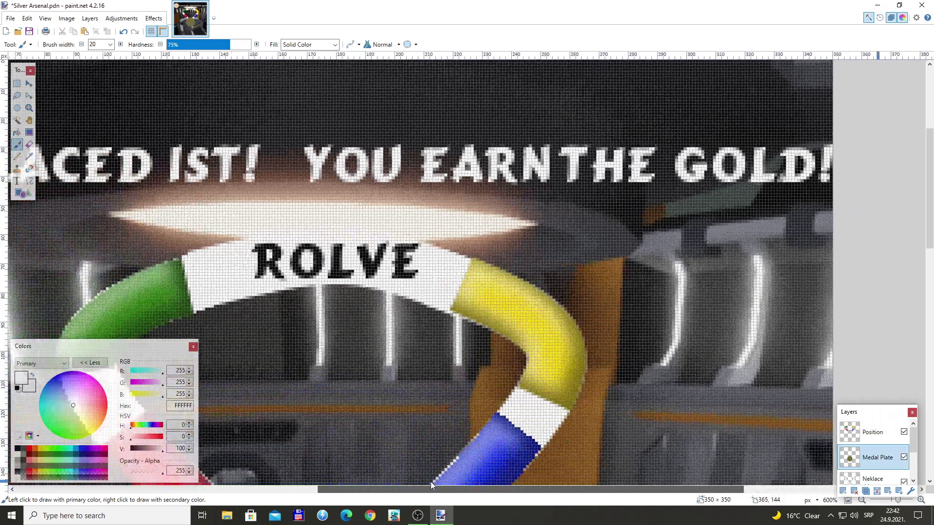
scroll(409, 397, "down", 5)
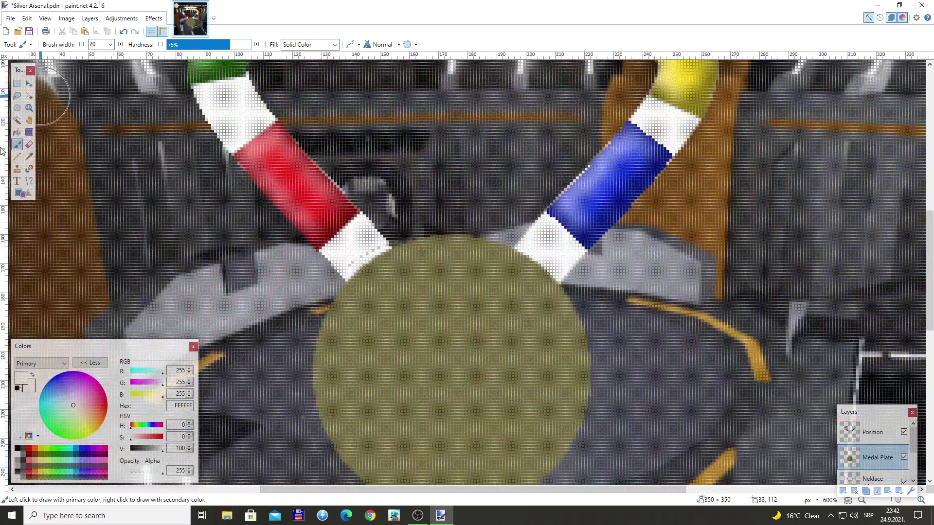
left_click(17, 121)
left_click(474, 380)
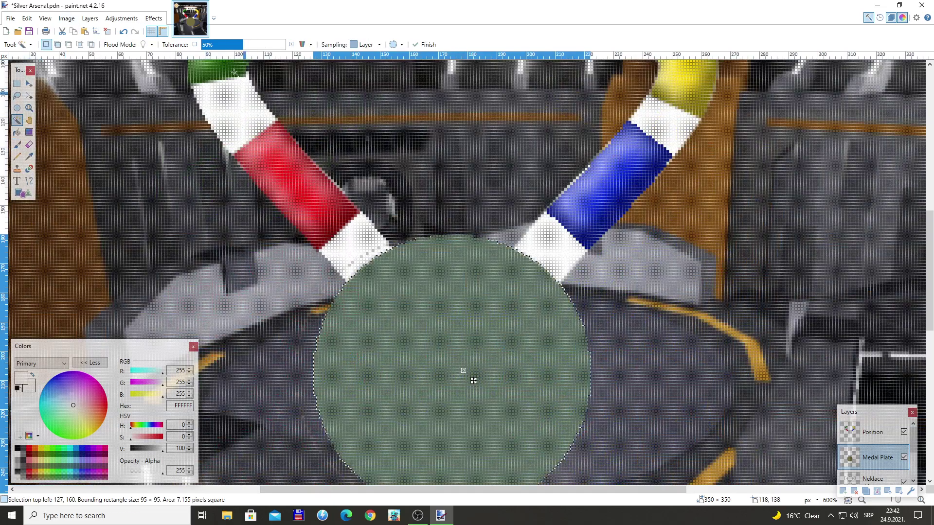
left_click(154, 19)
left_click(187, 31)
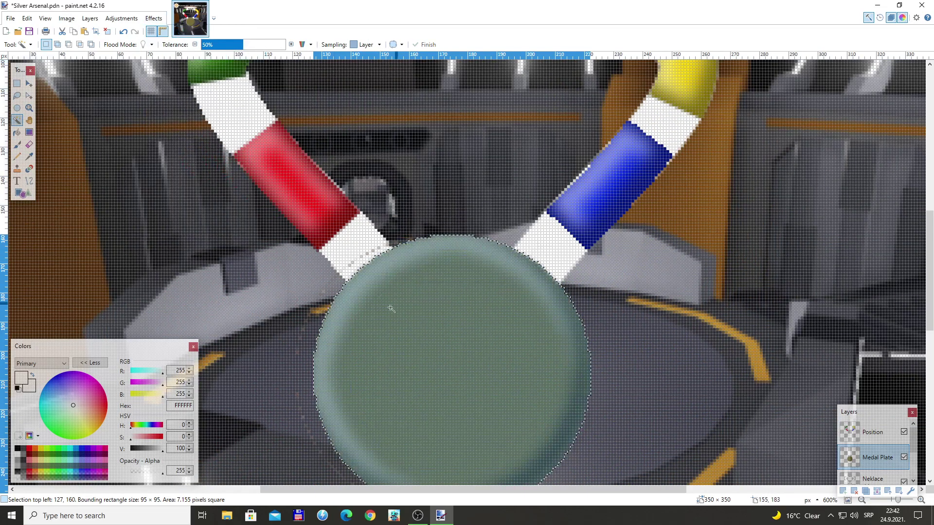
left_click(18, 448)
left_click(17, 181)
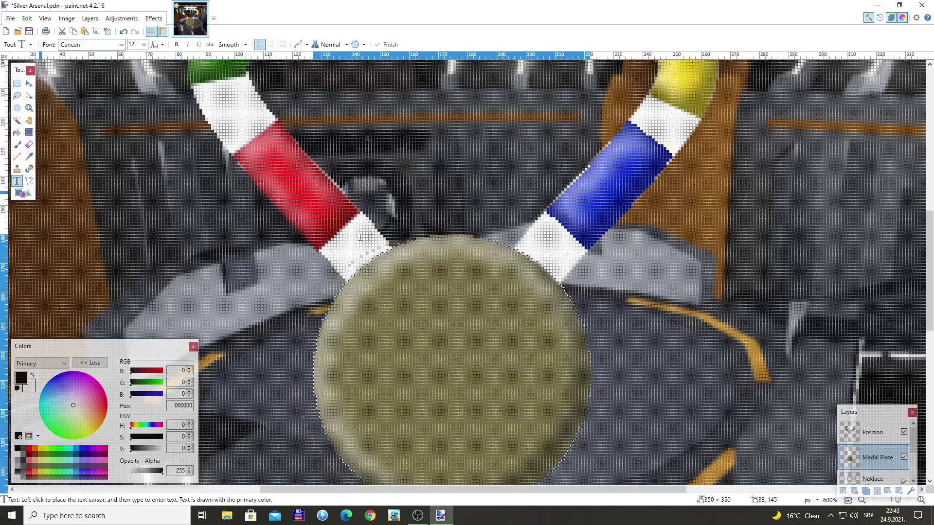
Type black size-20 IST! on the Position layer, centred on the medal.
left_click(144, 45)
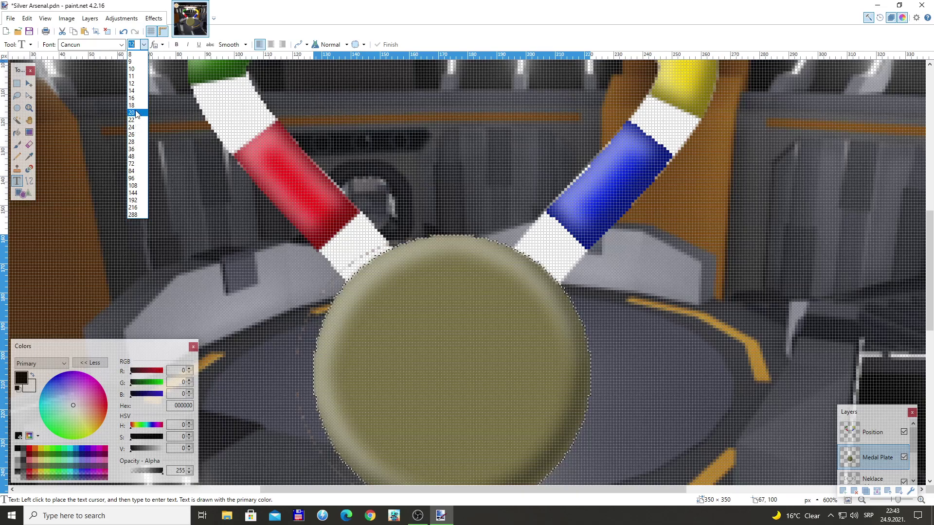
left_click(131, 112)
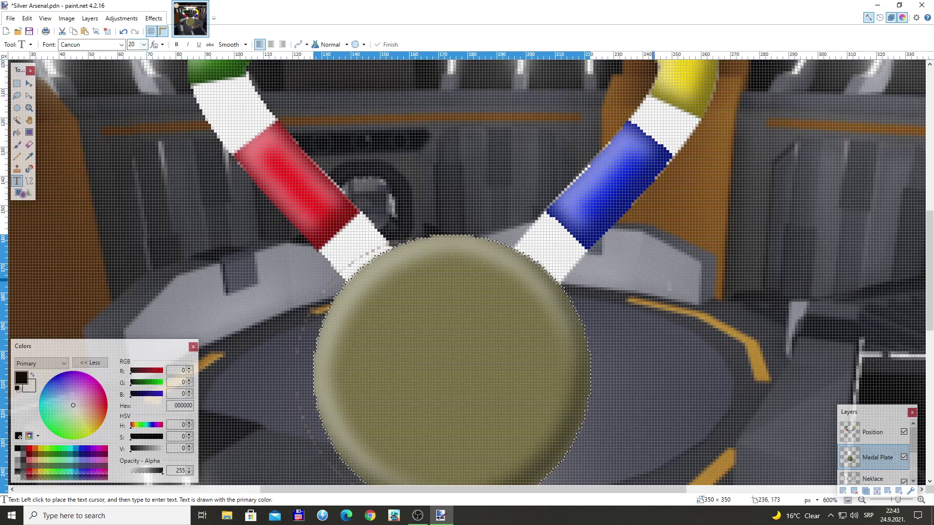
left_click(872, 432)
key("ctrl+d")
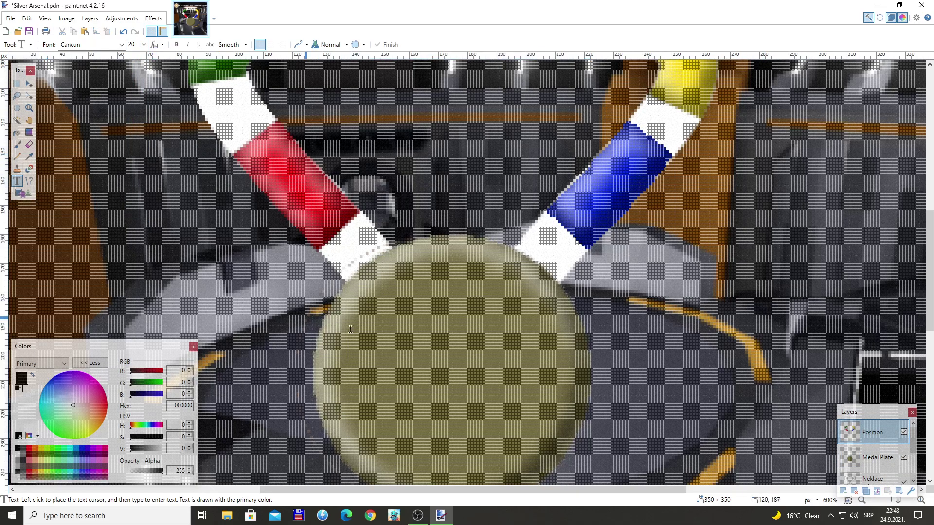
left_click(372, 361)
type("IST!")
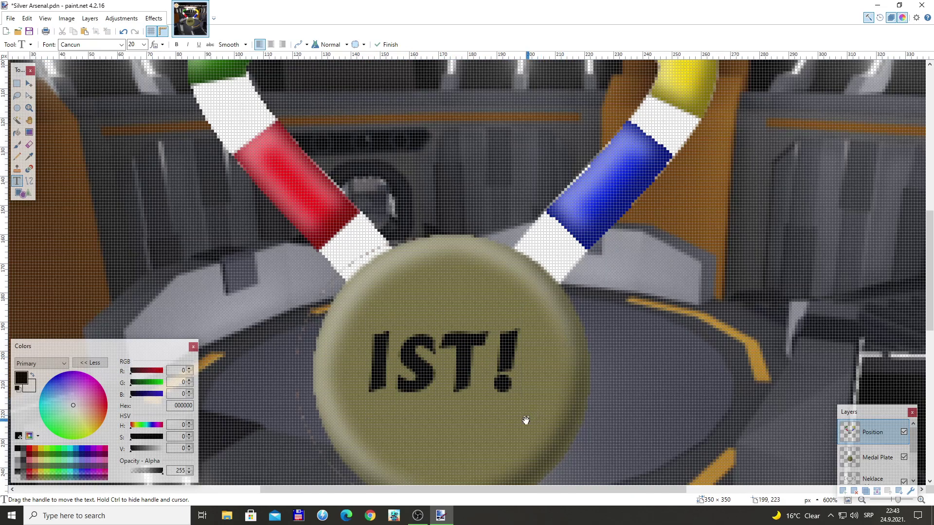
left_click_drag(525, 419, 533, 422)
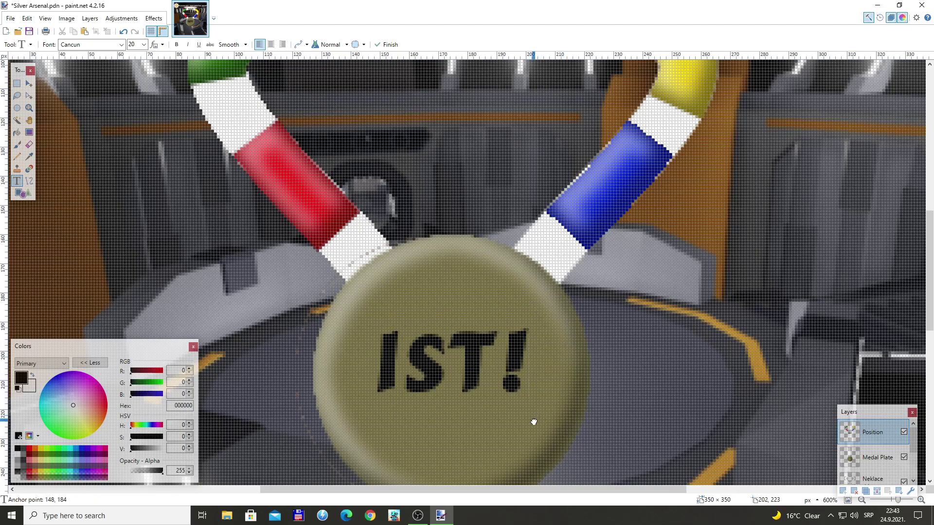
Start saving the image under the new name Gold Arsenal.
left_click(11, 18)
left_click(31, 93)
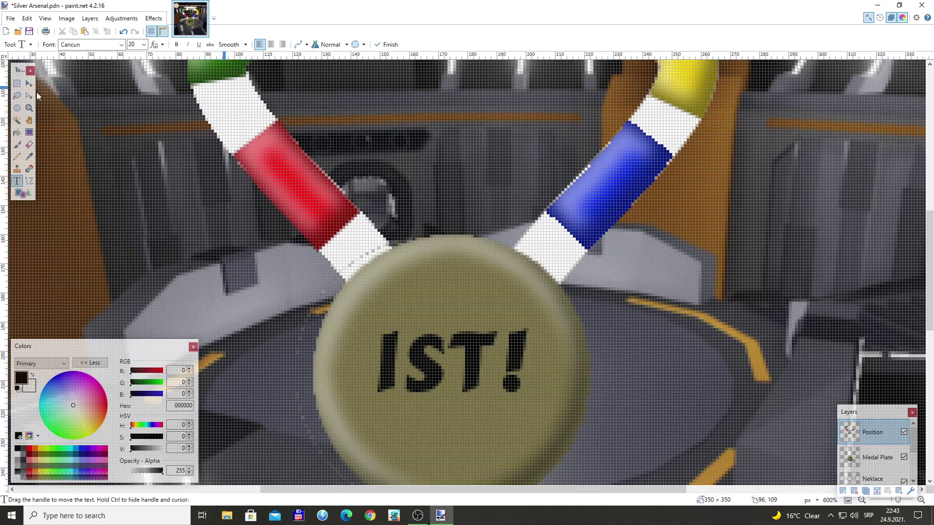
key("Home")
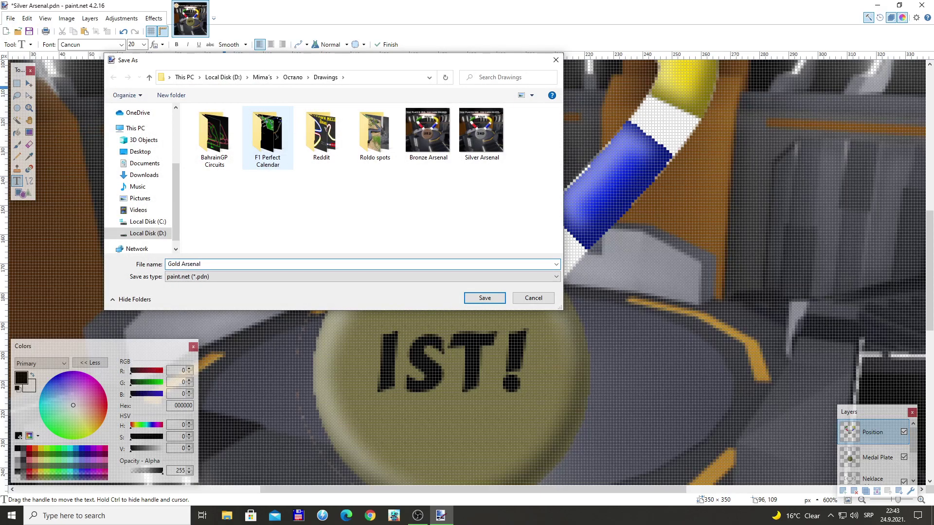
Finish saving the image as Gold Arsenal, then dismiss the Open dialog without opening anything.
key("Return")
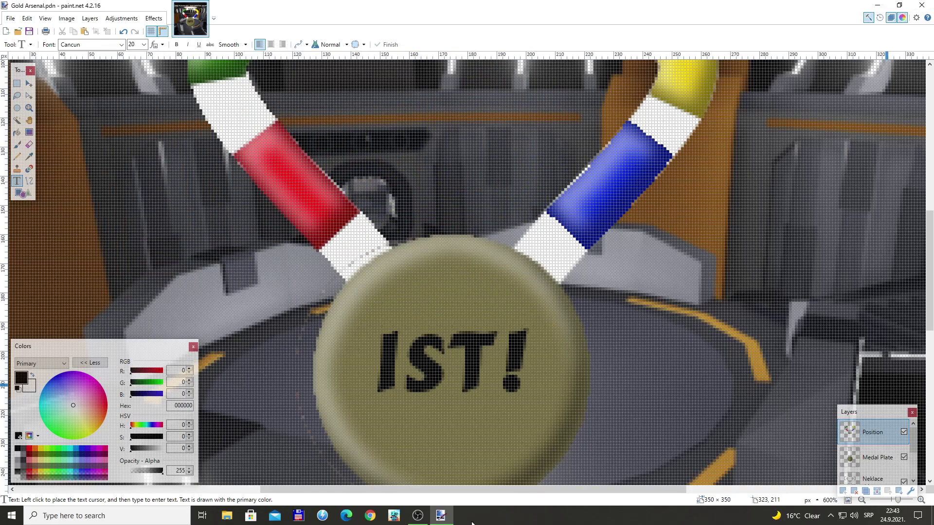
left_click(11, 19)
left_click(32, 44)
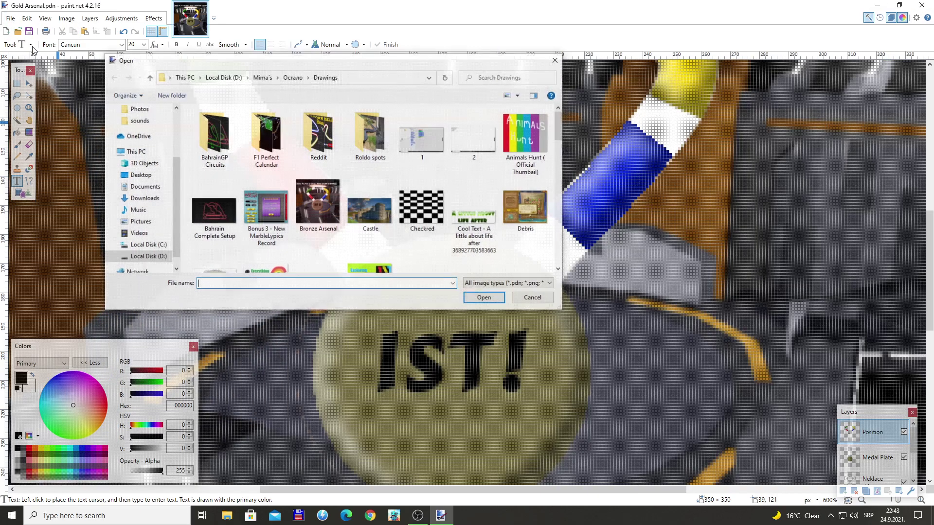
left_click(556, 59)
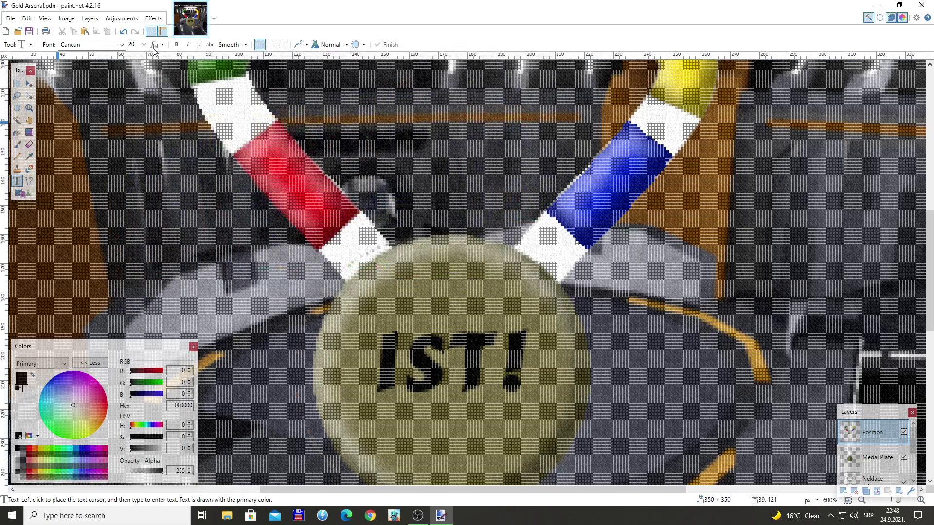
Reopen Silver Arsenal.pdn and 3 Bronze Arsenal.pdn from the recent files list.
left_click(10, 19)
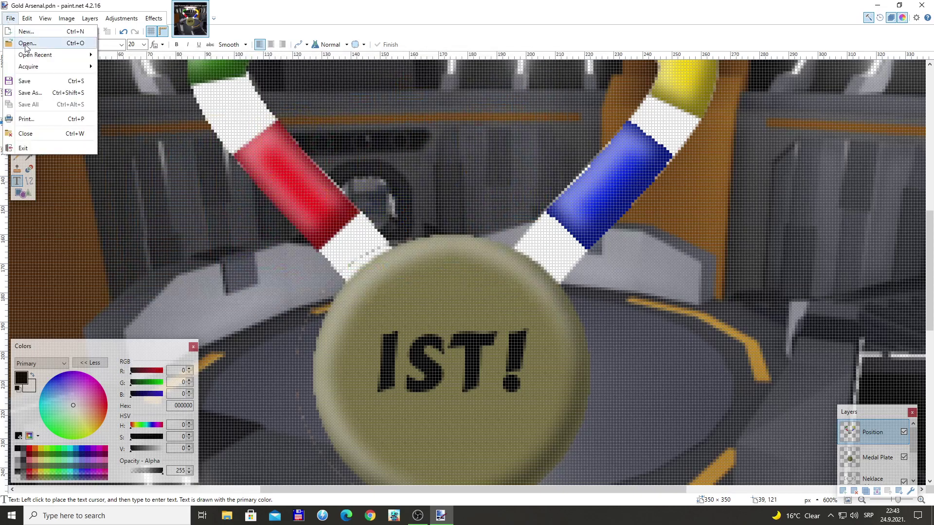
left_click(161, 102)
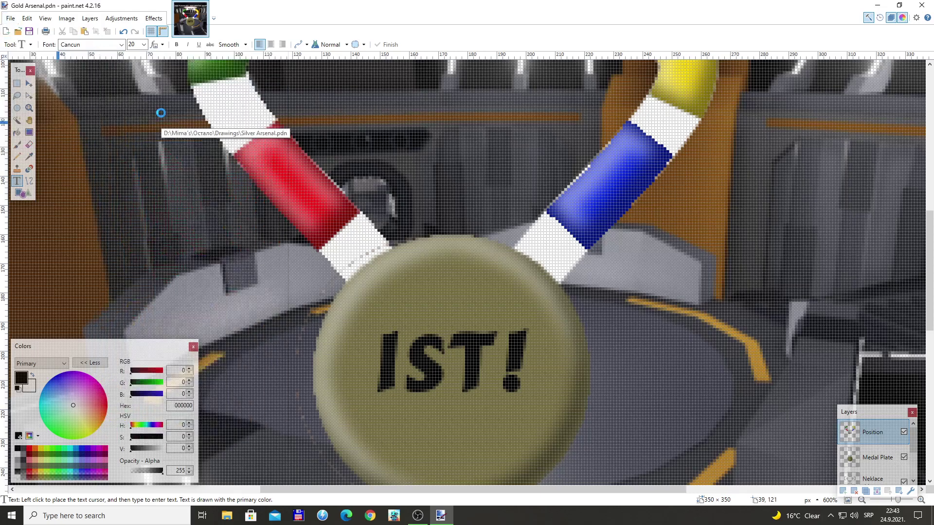
left_click(10, 18)
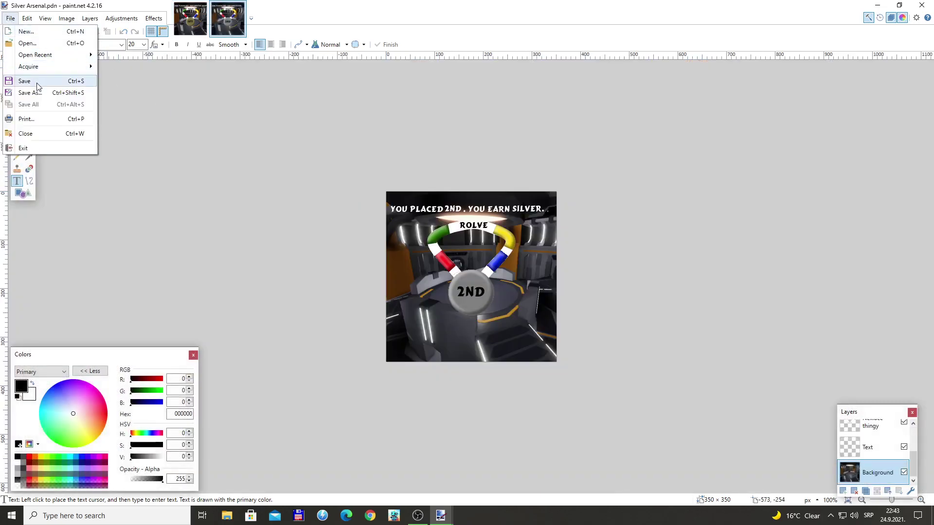
mouse_move(52, 57)
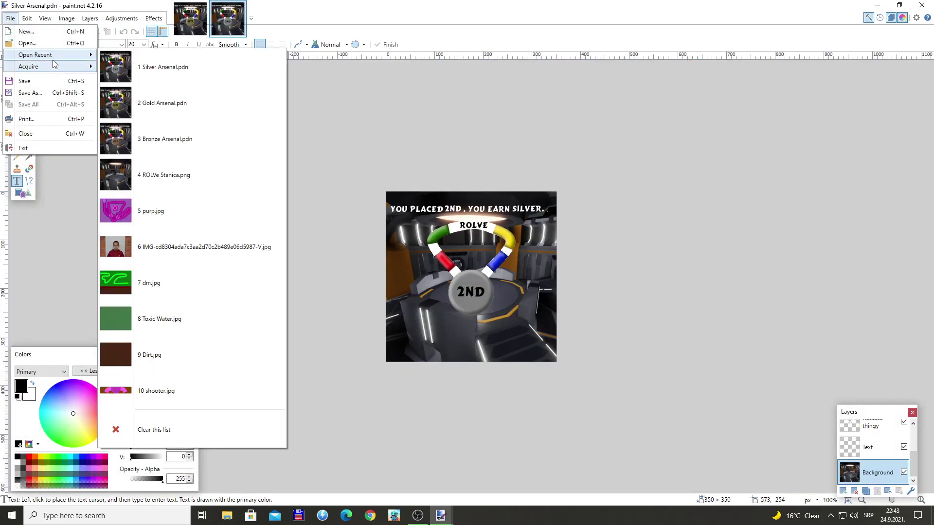
left_click(203, 141)
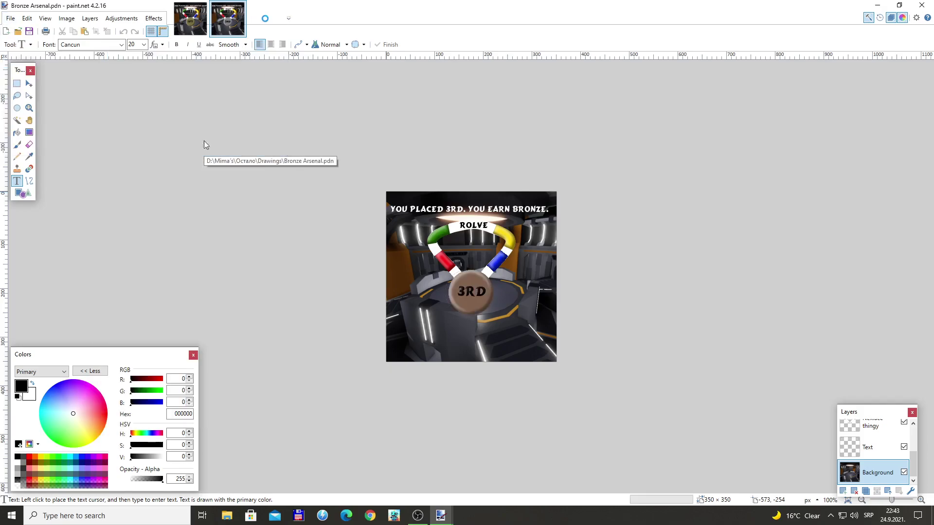
Start a JPEG Save As and create and enter a new 'Arsenal medals' folder.
left_click(8, 21)
left_click(26, 97)
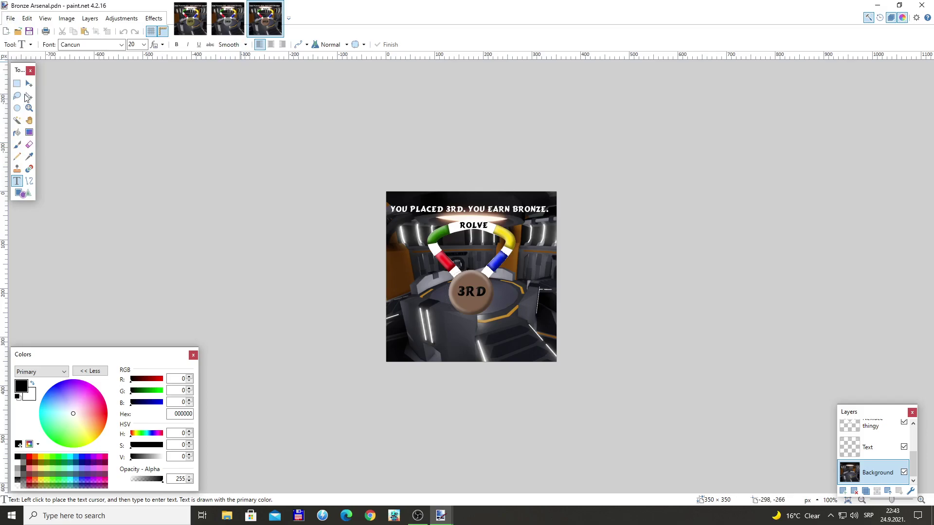
left_click(194, 276)
left_click(194, 304)
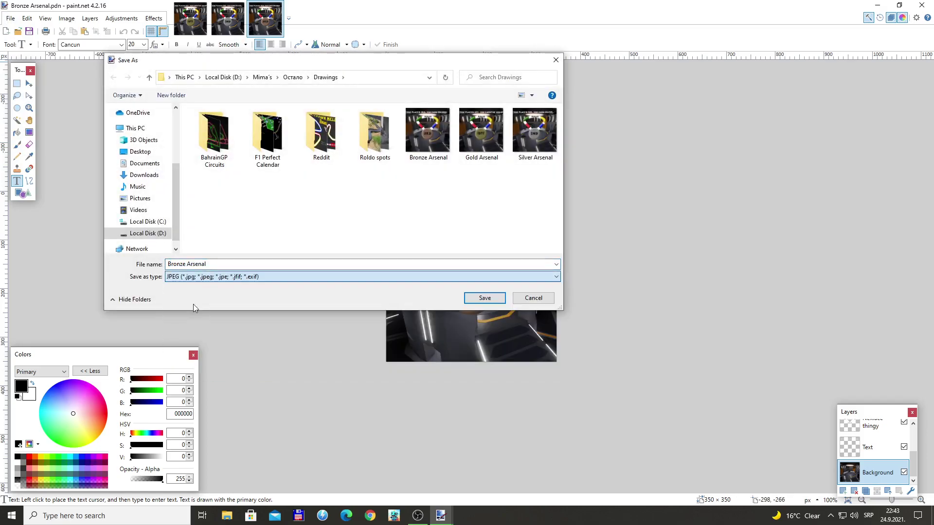
left_click(183, 100)
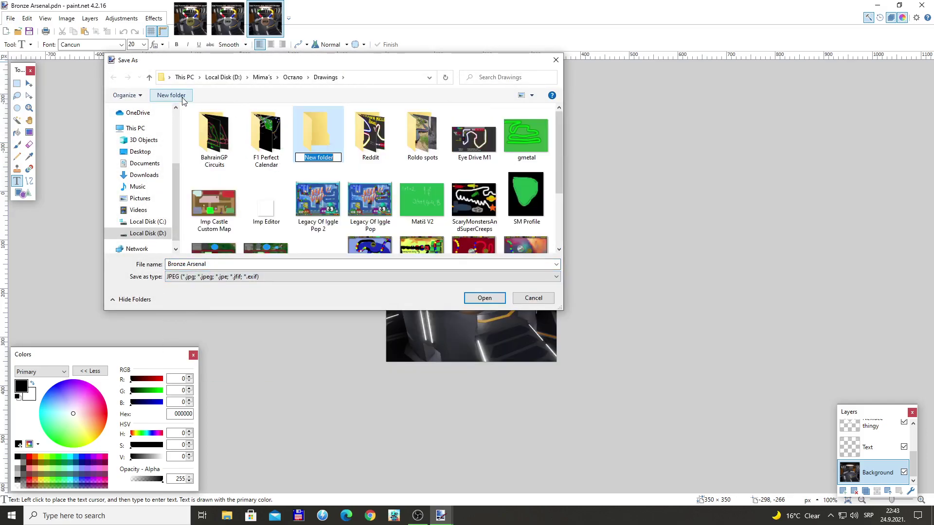
type("Arsenal medals")
key("Return")
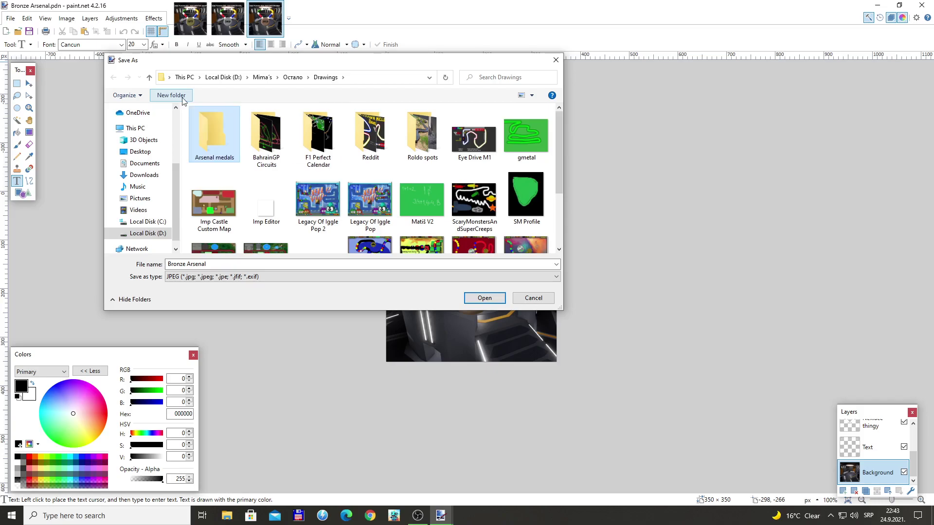
double_click(214, 133)
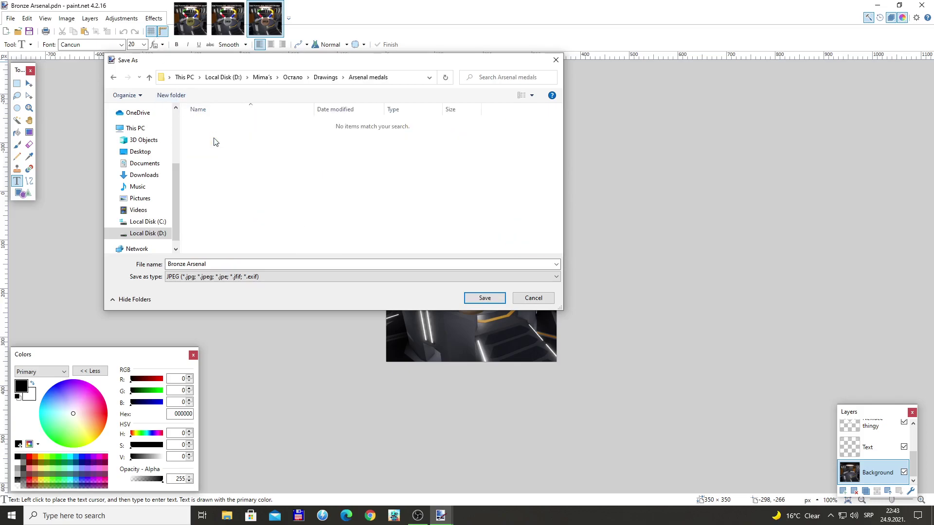
Save Bronze Arsenal.jpg there with default quality, flatten the layers, and close the image.
left_click(482, 298)
left_click(454, 339)
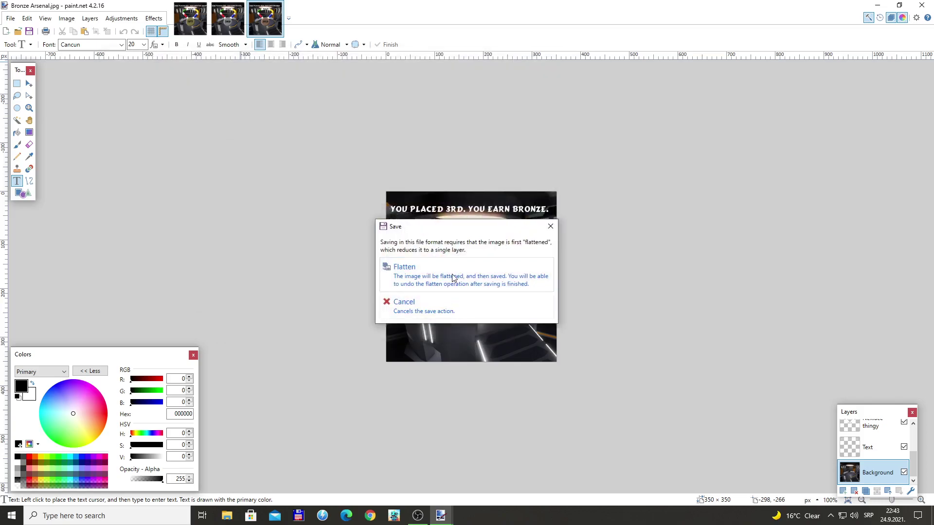
left_click(430, 272)
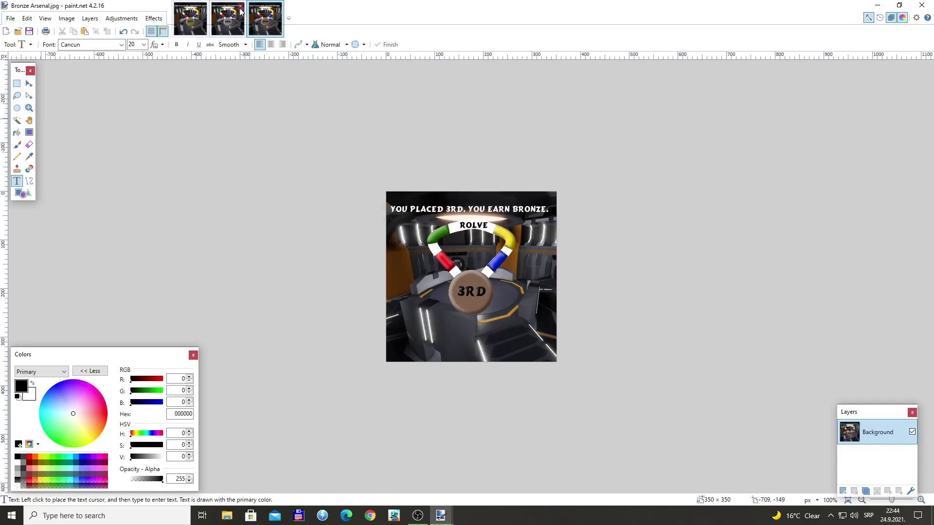
left_click(277, 7)
Begin a Save As of the silver image with JPEG as the file type.
left_click(27, 18)
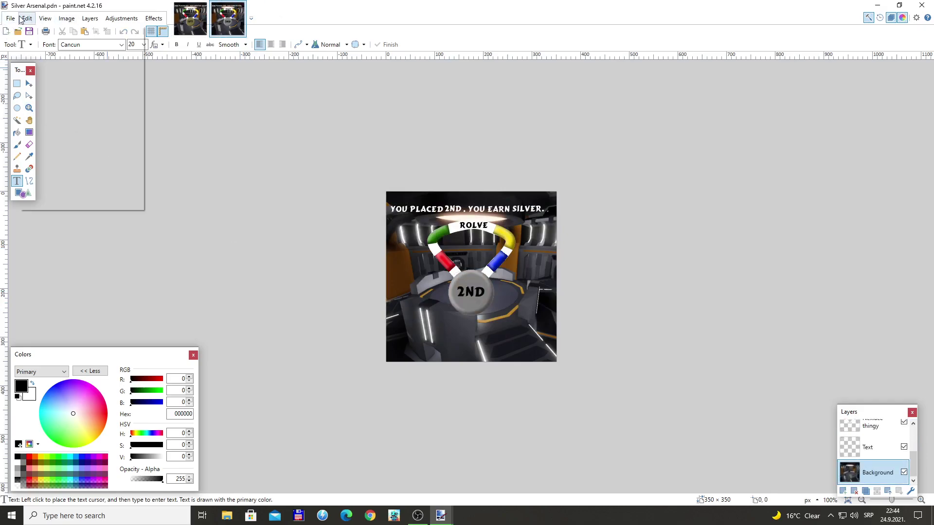
mouse_move(11, 18)
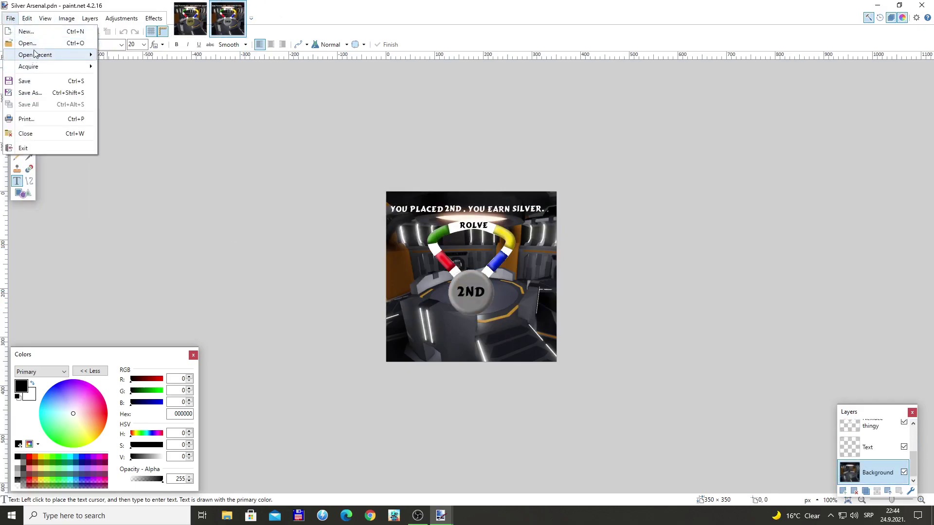
left_click(30, 82)
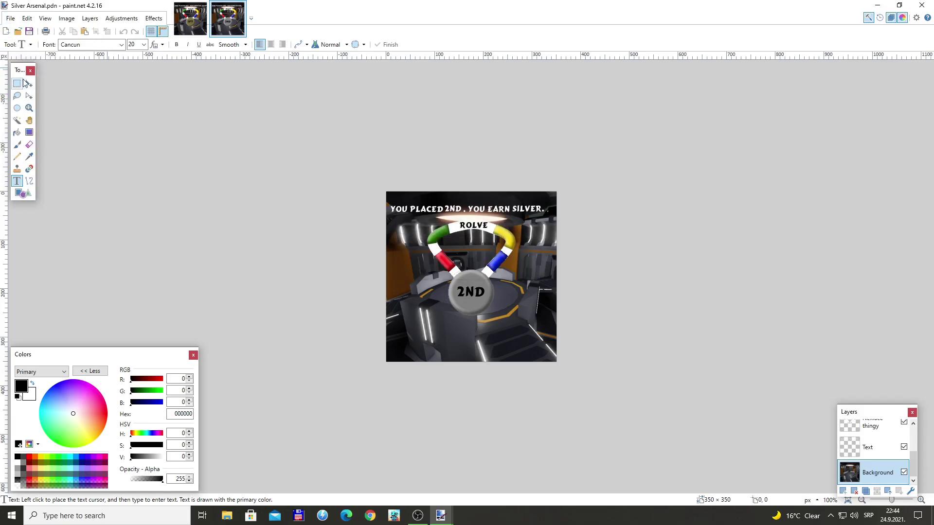
left_click(10, 18)
left_click(28, 93)
left_click(238, 275)
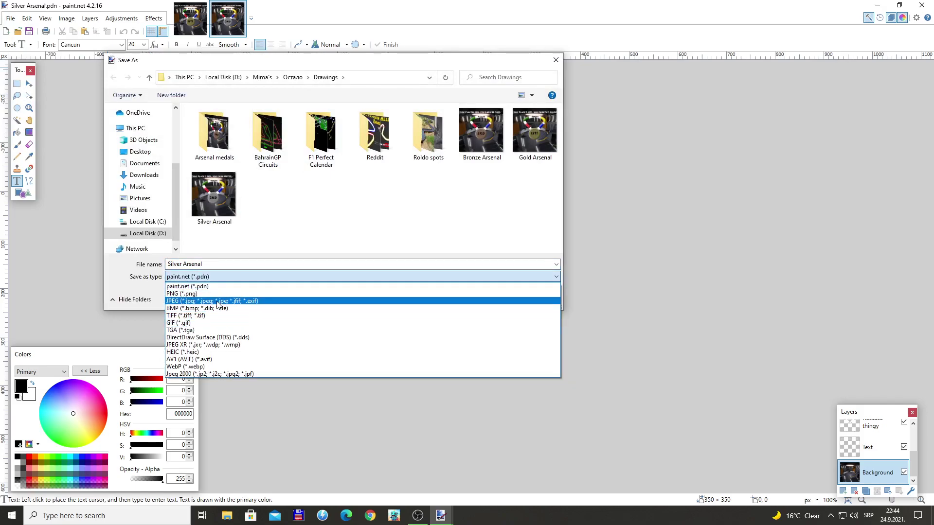
left_click(223, 301)
Save Silver Arsenal.jpg into Arsenal medals with default quality, flattening the layers.
double_click(222, 141)
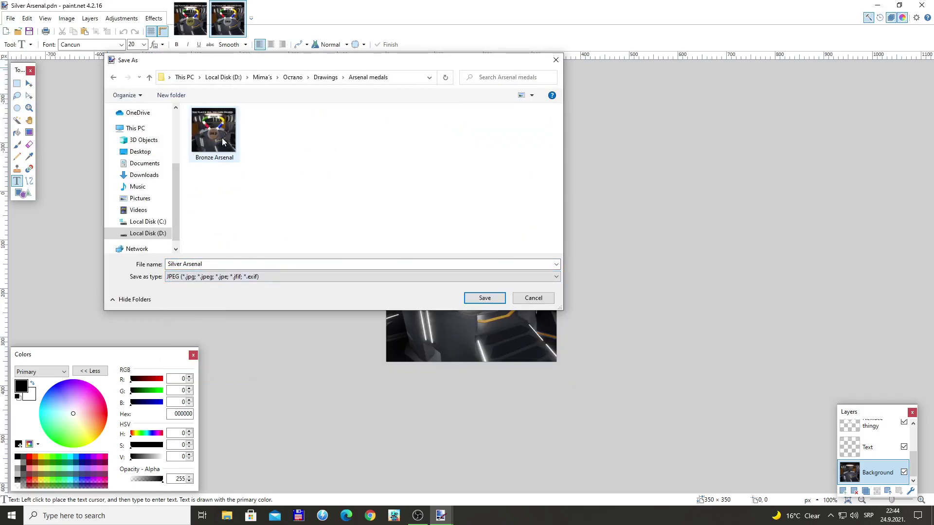
left_click(484, 298)
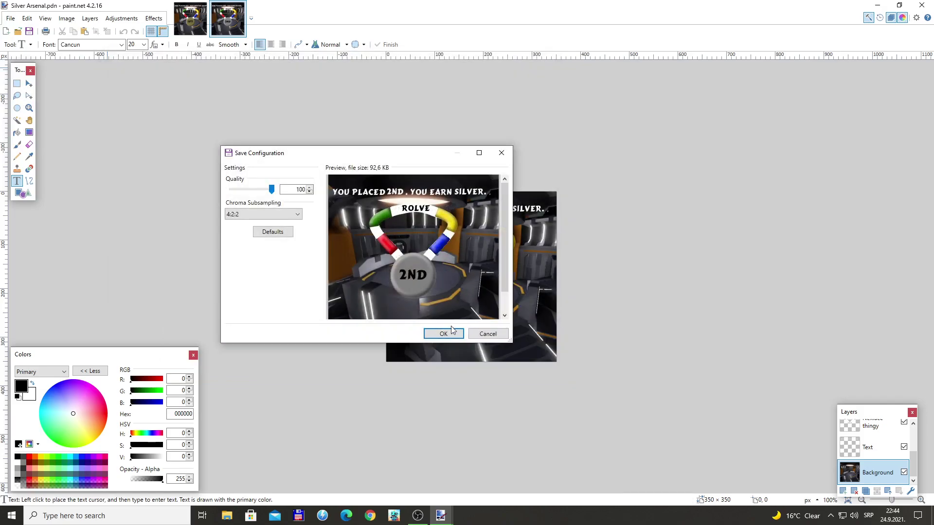
left_click(442, 332)
left_click(460, 288)
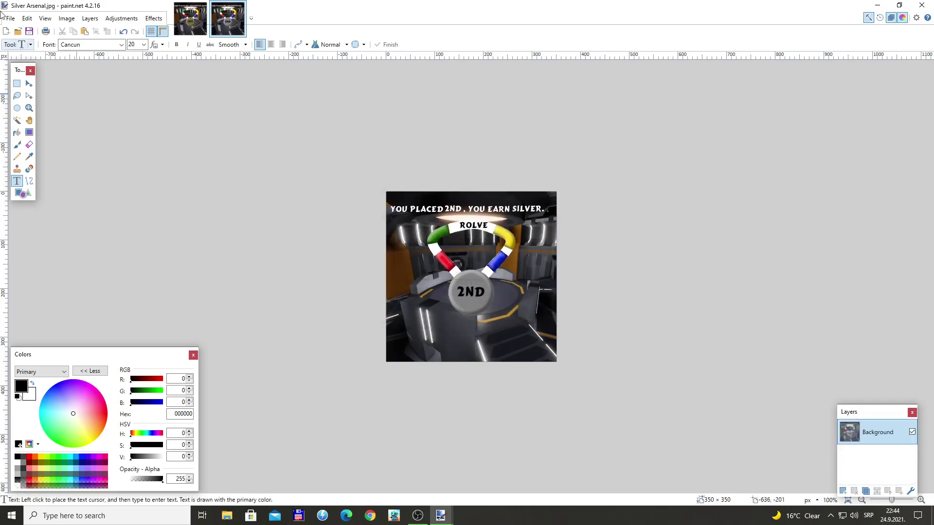
Close the silver image and begin a Save As of the gold image as JPEG.
left_click(241, 6)
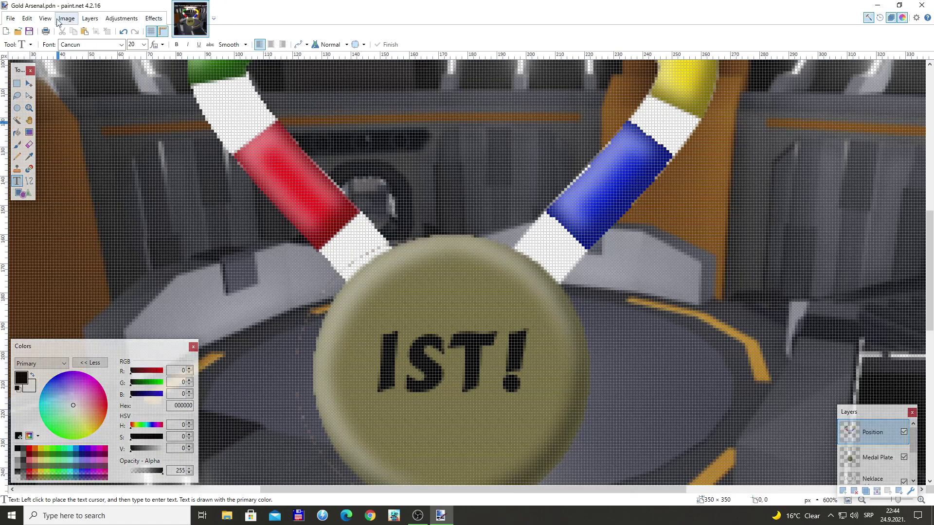
left_click(9, 18)
mouse_move(17, 58)
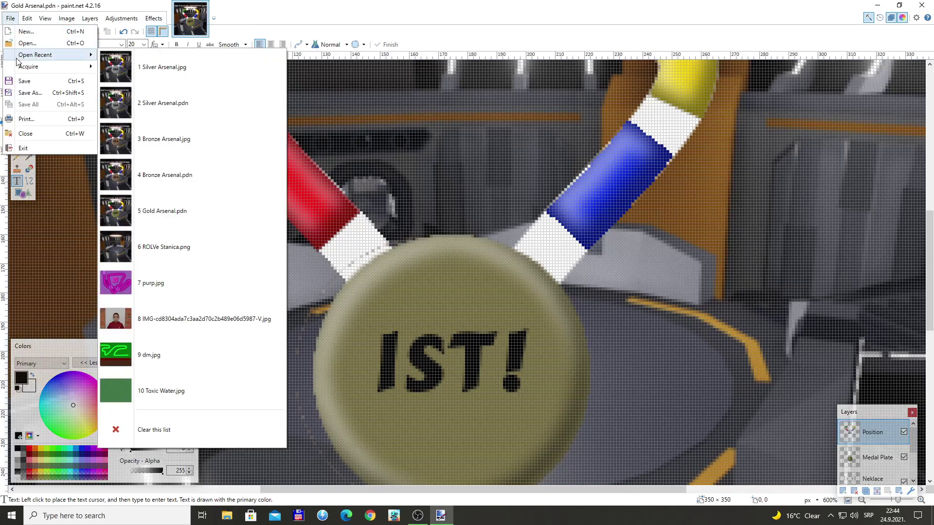
left_click(27, 93)
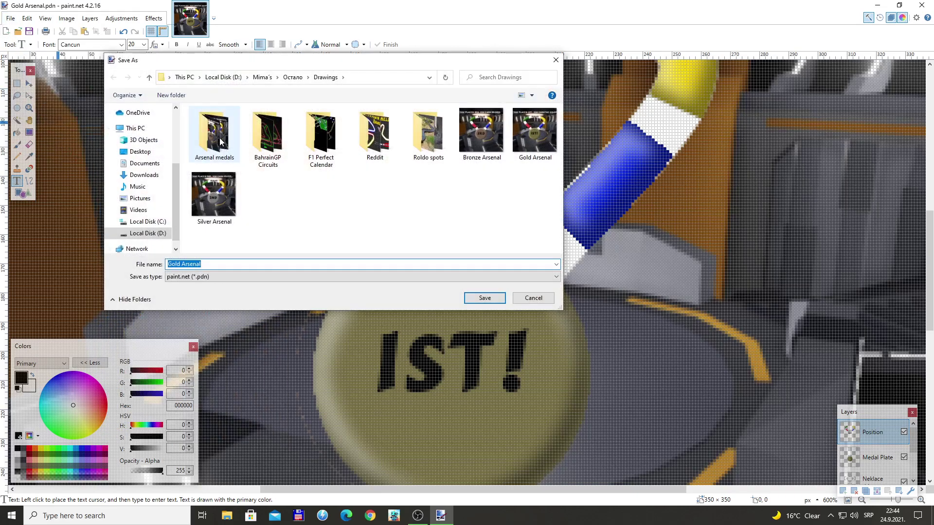
left_click(197, 277)
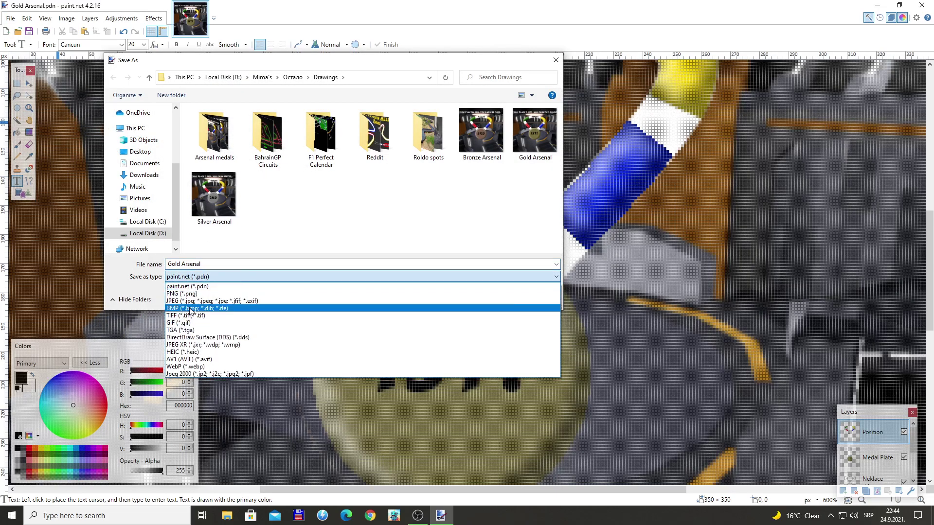
left_click(192, 301)
Save Gold Arsenal.jpg into Arsenal medals with default quality, flattening the layers.
double_click(221, 135)
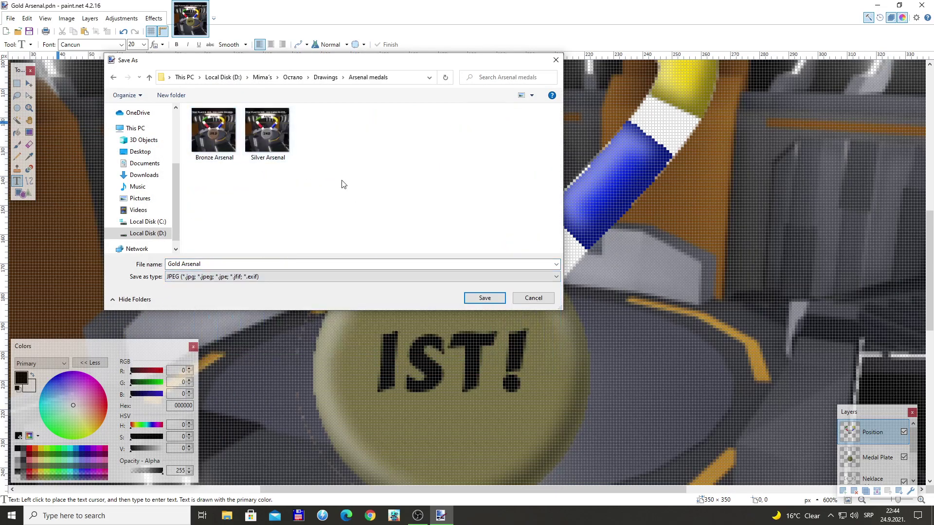
left_click(482, 297)
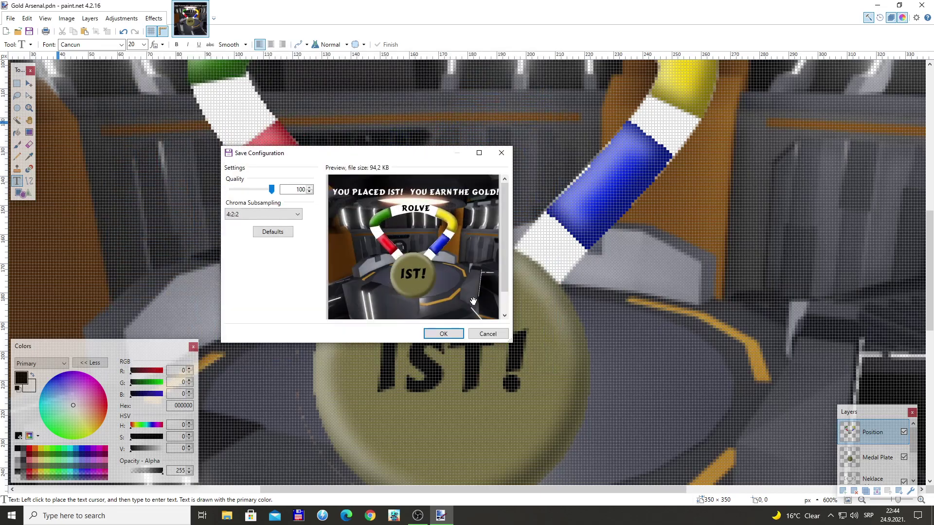
left_click(440, 333)
left_click(439, 277)
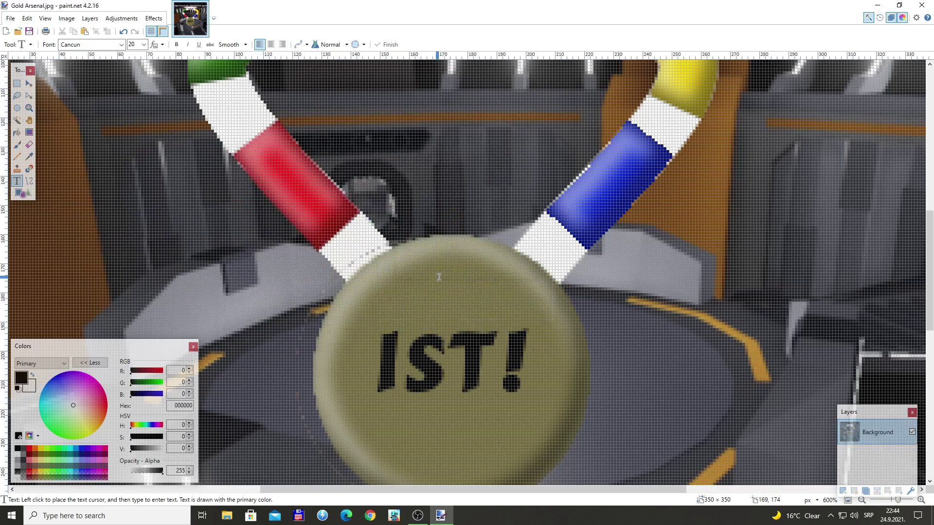
Switch to the OBS Studio window from the taskbar.
left_click(417, 516)
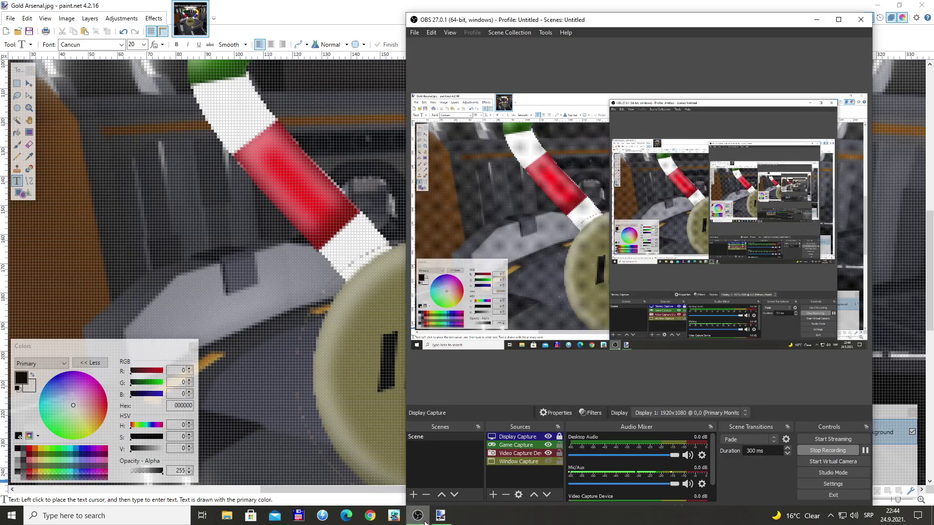